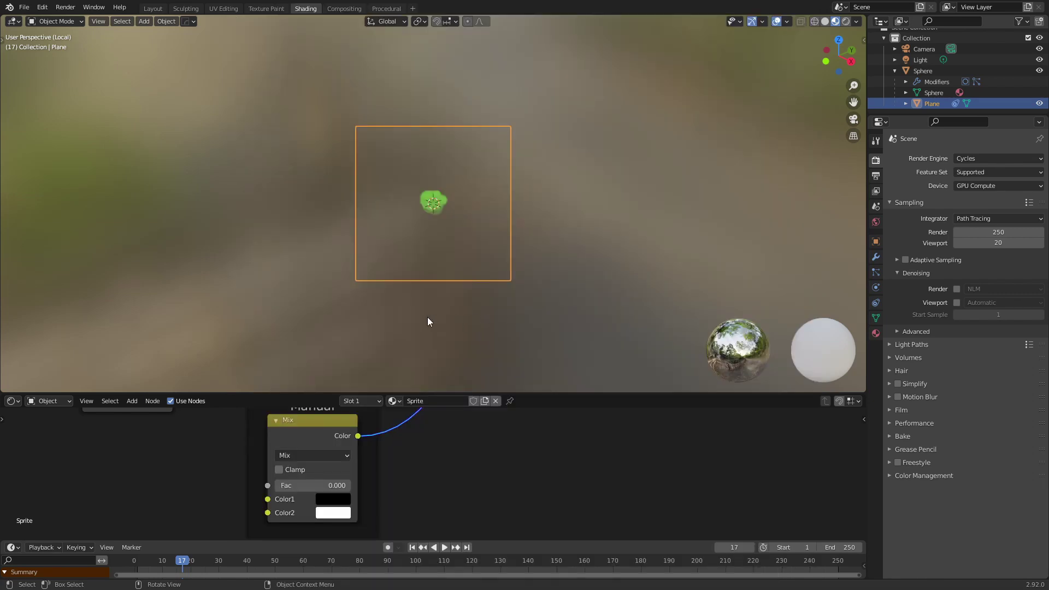
Examine the Sprite material's Manual mix node and the sprite on the plane in the viewport
{"action": "scroll", "coordinate": [445, 433], "scroll_direction": "down", "scroll_amount": 2}
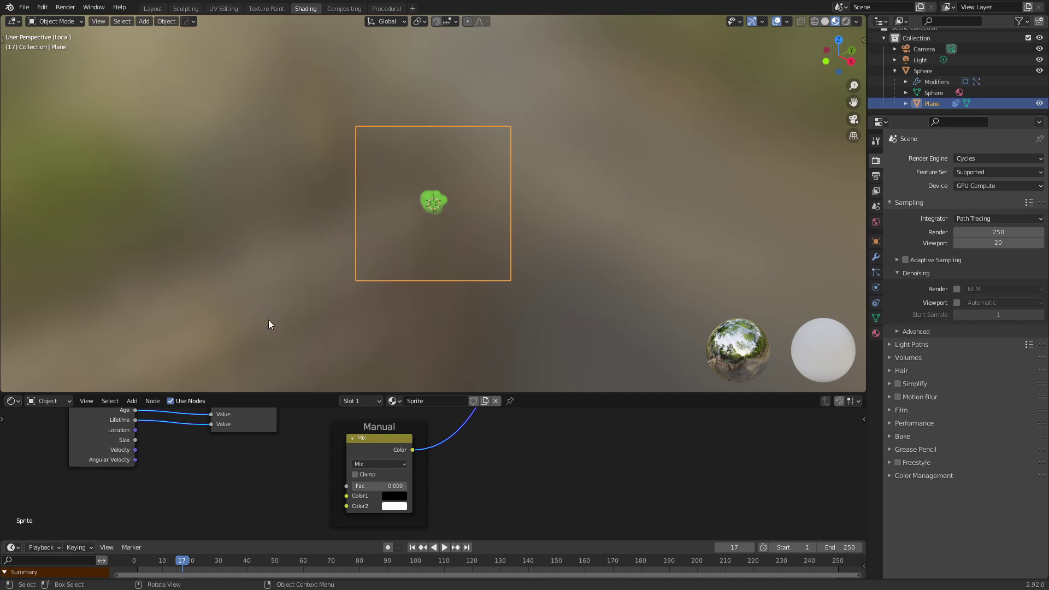
{"action": "scroll", "coordinate": [479, 481], "scroll_direction": "up", "scroll_amount": 2}
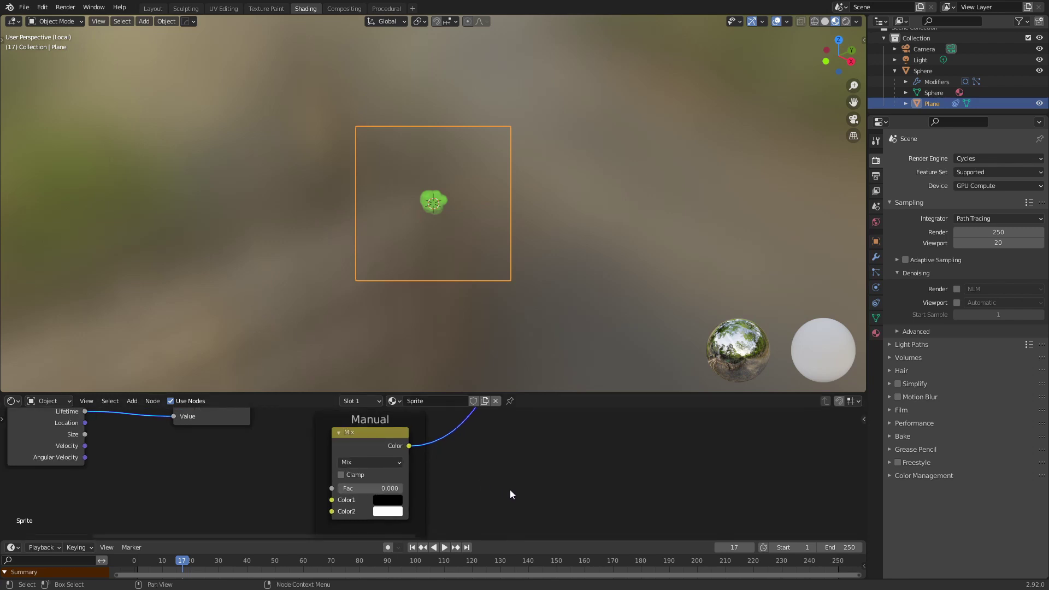
{"action": "middle_click_drag", "start_coordinate": [483, 475], "coordinate": [491, 457]}
{"action": "scroll", "coordinate": [491, 457], "scroll_direction": "down", "scroll_amount": 1}
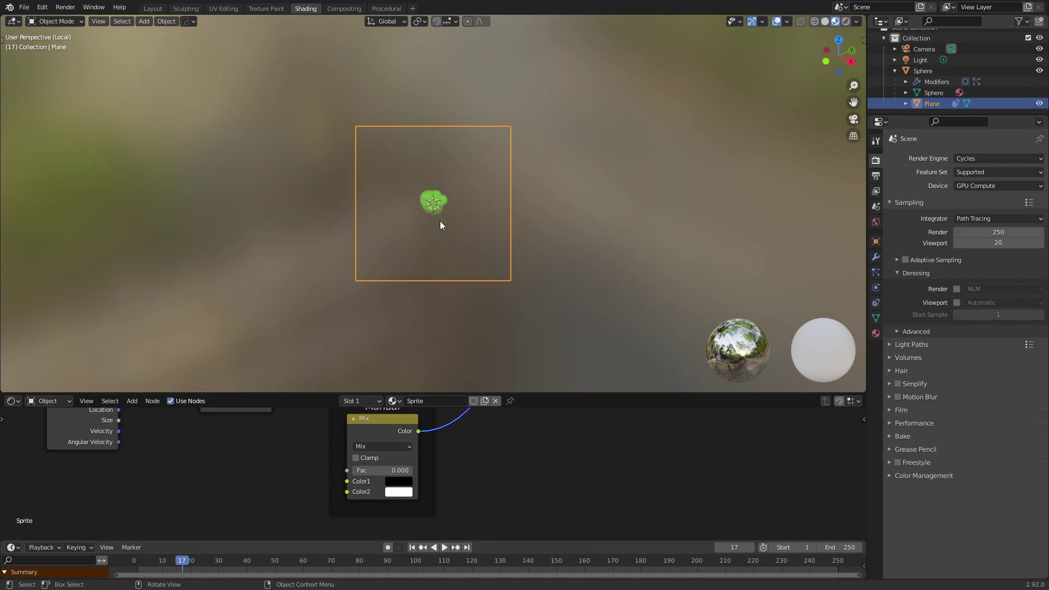
{"action": "scroll", "coordinate": [419, 486], "scroll_direction": "up", "scroll_amount": 1}
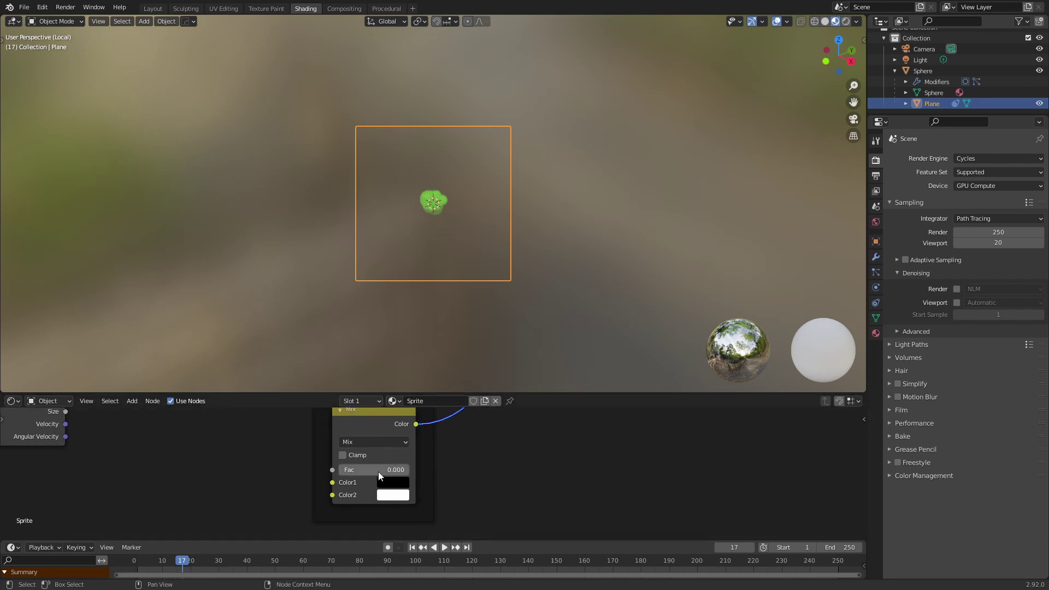
{"action": "mouse_move", "coordinate": [356, 470]}
{"action": "left_mouse_down"}
{"action": "mouse_move", "coordinate": [426, 470]}
{"action": "mouse_move", "coordinate": [338, 470]}
{"action": "left_mouse_up"}
{"action": "scroll", "coordinate": [421, 307], "scroll_direction": "down", "scroll_amount": 3}
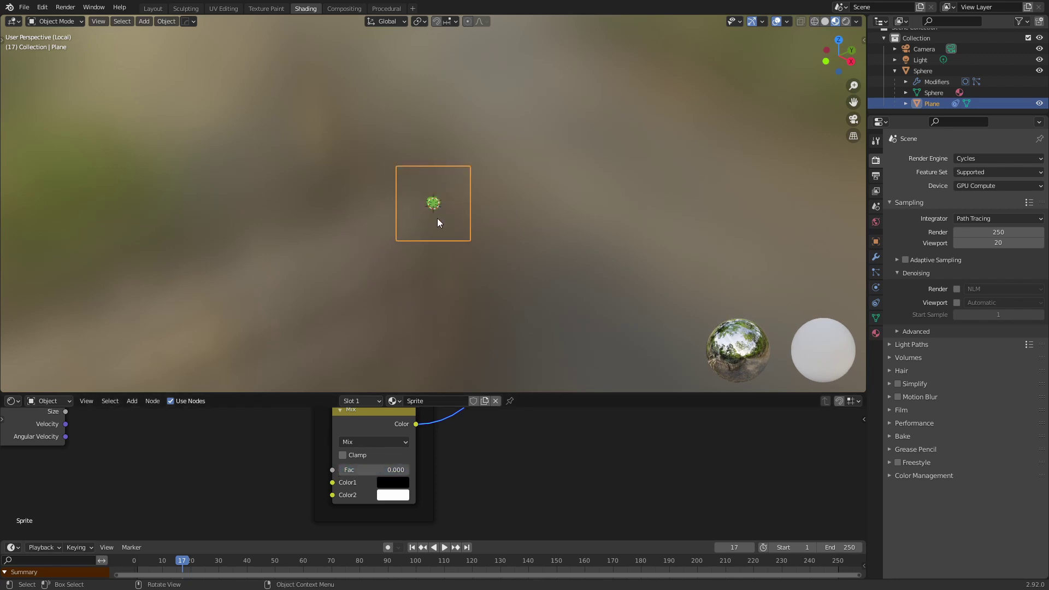
{"action": "scroll", "coordinate": [454, 271], "scroll_direction": "up", "scroll_amount": 1}
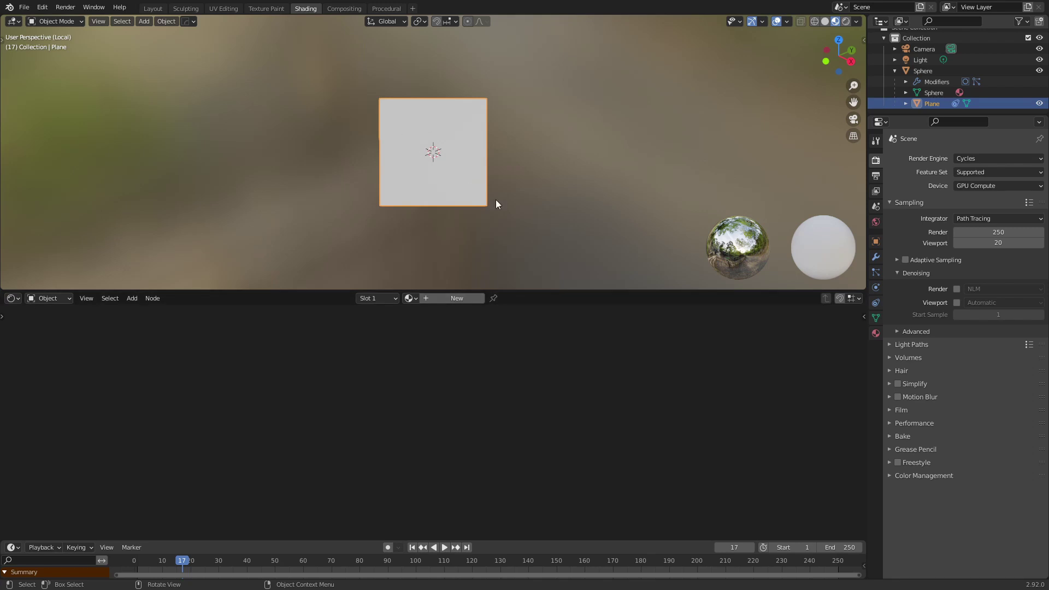
Create a new material on the plane and delete its default Principled BSDF node
{"action": "middle_click_drag", "start_coordinate": [496, 204], "coordinate": [512, 181]}
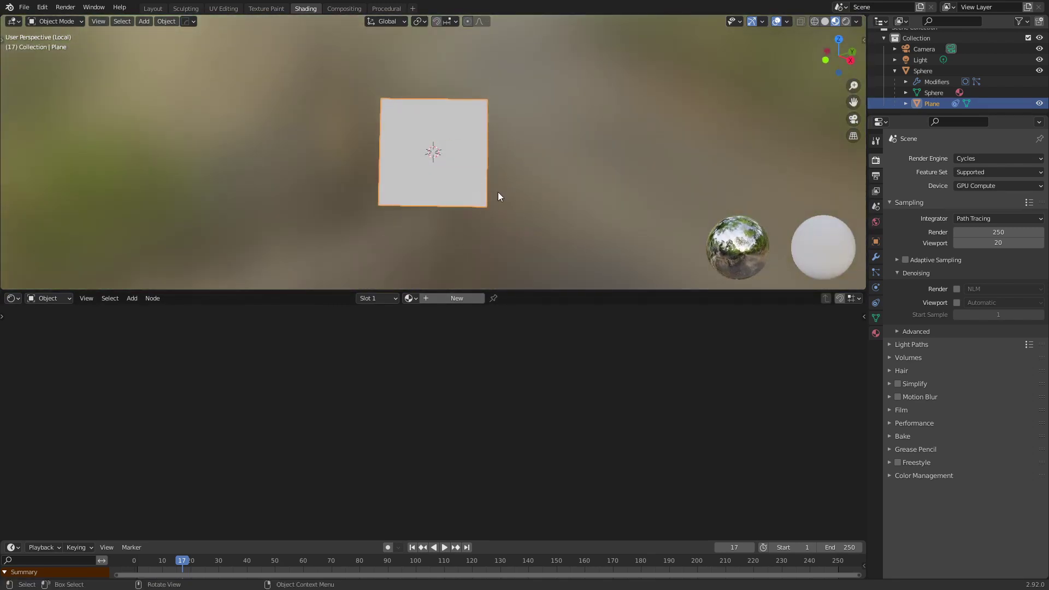
{"action": "key", "text": "KP_7"}
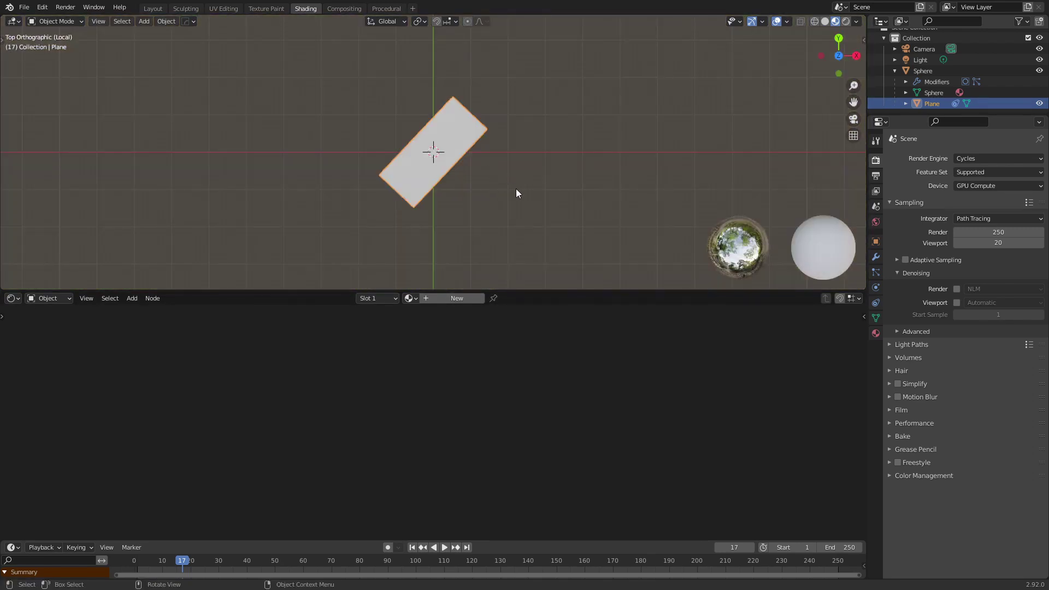
{"action": "key", "text": "KP_0"}
{"action": "left_click", "coordinate": [443, 299]}
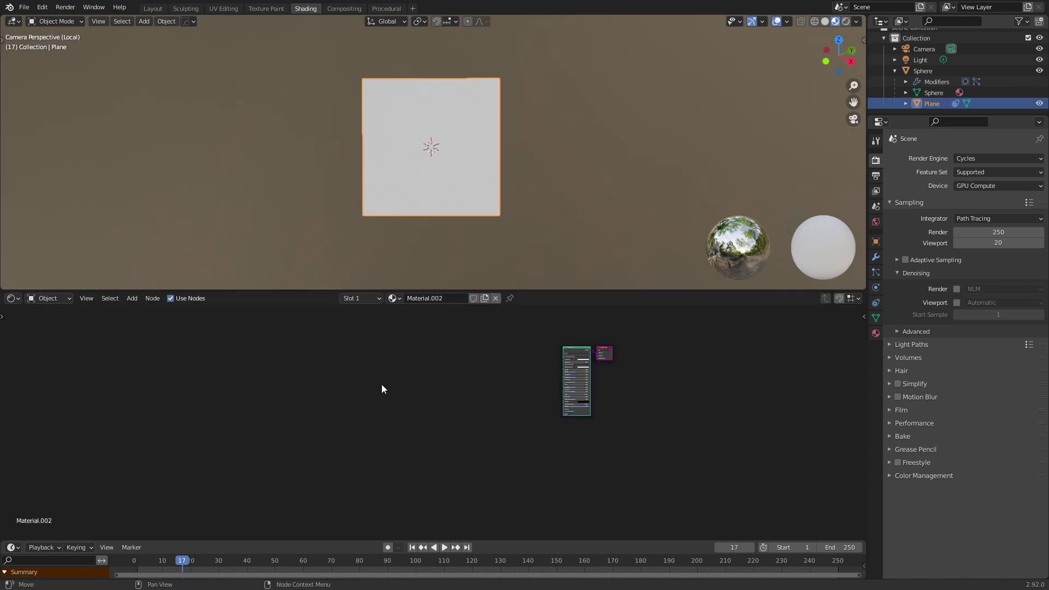
{"action": "scroll", "coordinate": [519, 381], "scroll_direction": "up", "scroll_amount": 3}
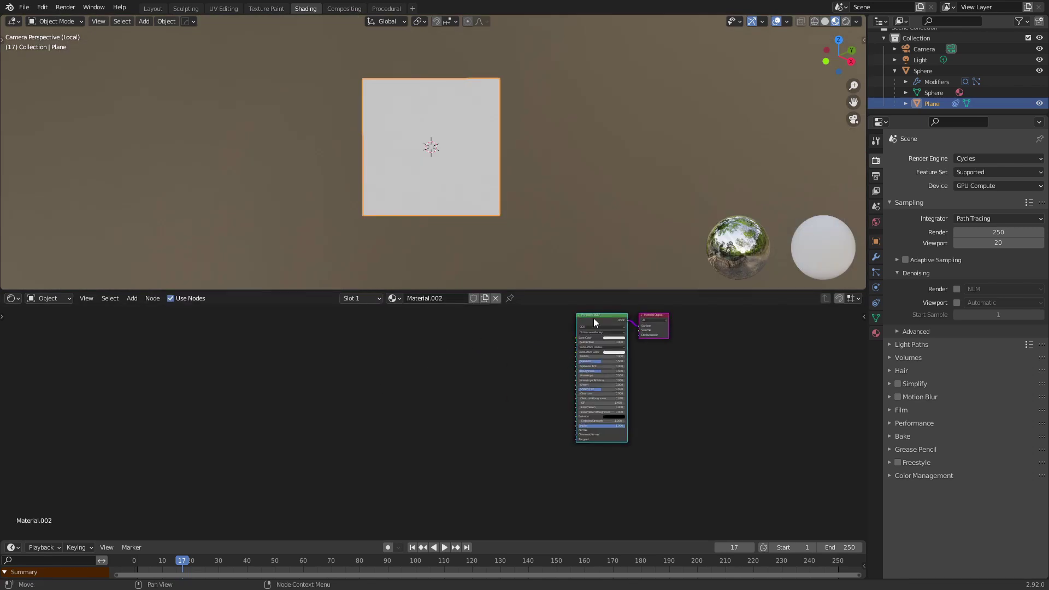
{"action": "key", "text": "x"}
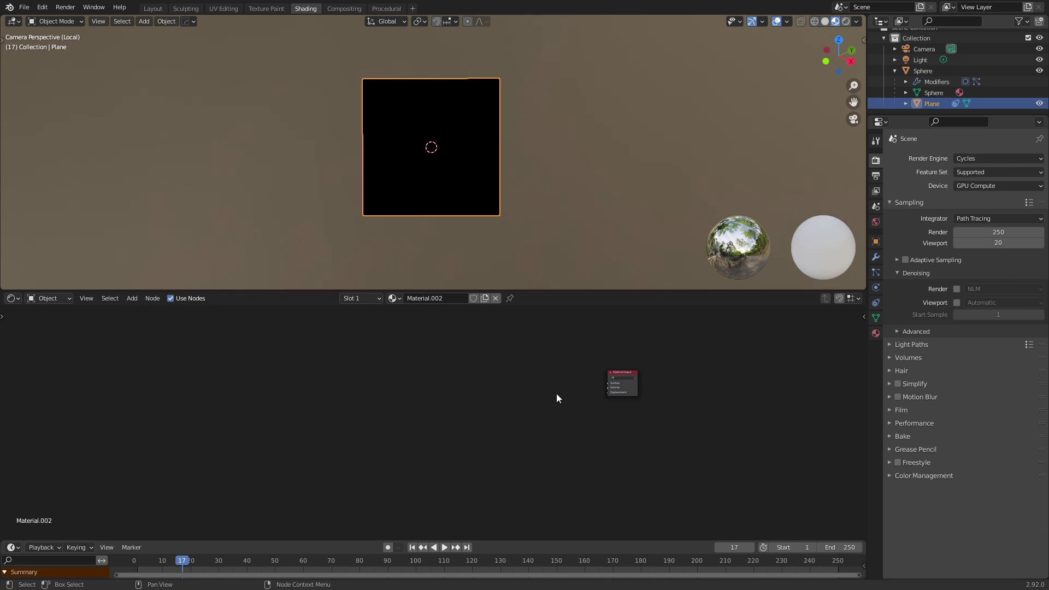
Add a Texture Coordinate node well to the left of the Material Output node
{"action": "scroll", "coordinate": [545, 387], "scroll_direction": "up", "scroll_amount": 2}
{"action": "middle_click_drag", "start_coordinate": [565, 363], "coordinate": [512, 397]}
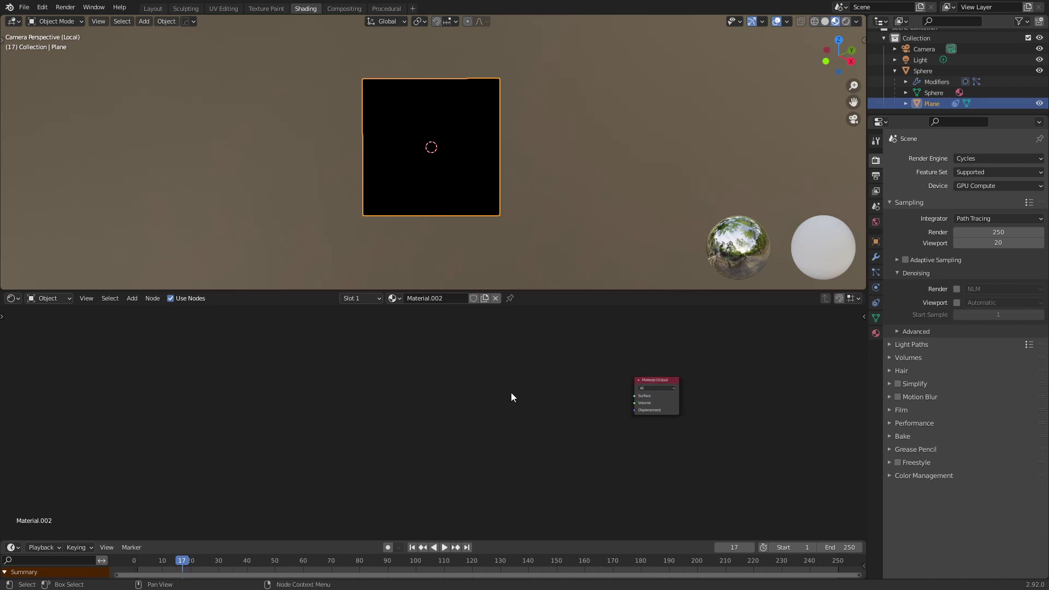
{"action": "key", "text": "shift+a"}
{"action": "type", "text": "t"}
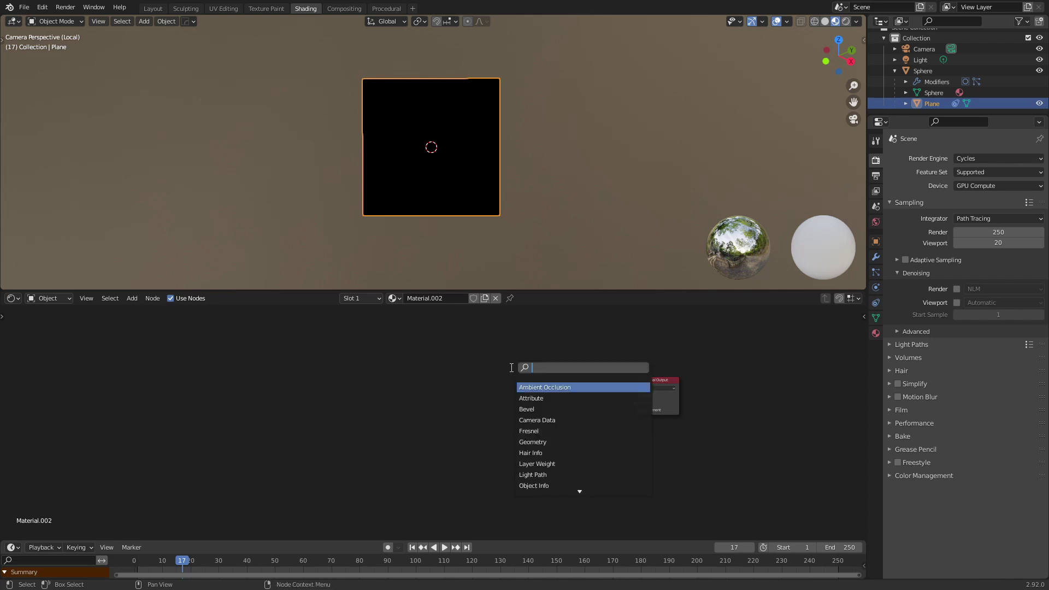
{"action": "type", "text": "ex"}
{"action": "left_click", "coordinate": [546, 386]}
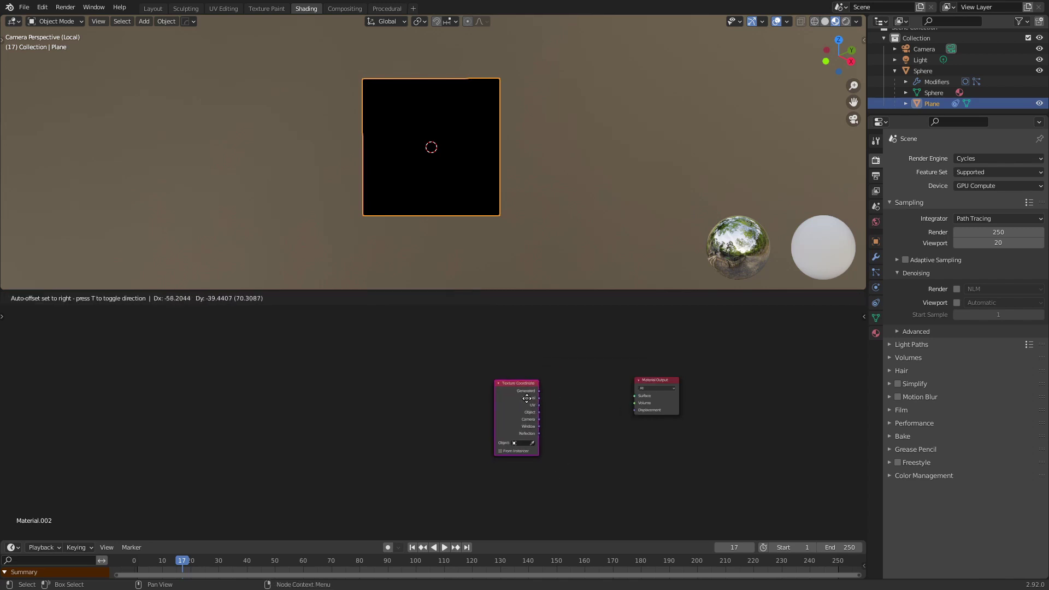
{"action": "left_click", "coordinate": [339, 394]}
Add an Image Texture node between the two existing nodes and load the green sprite sheet JPG into it
{"action": "key", "text": "shift+a"}
{"action": "left_click", "coordinate": [512, 386]}
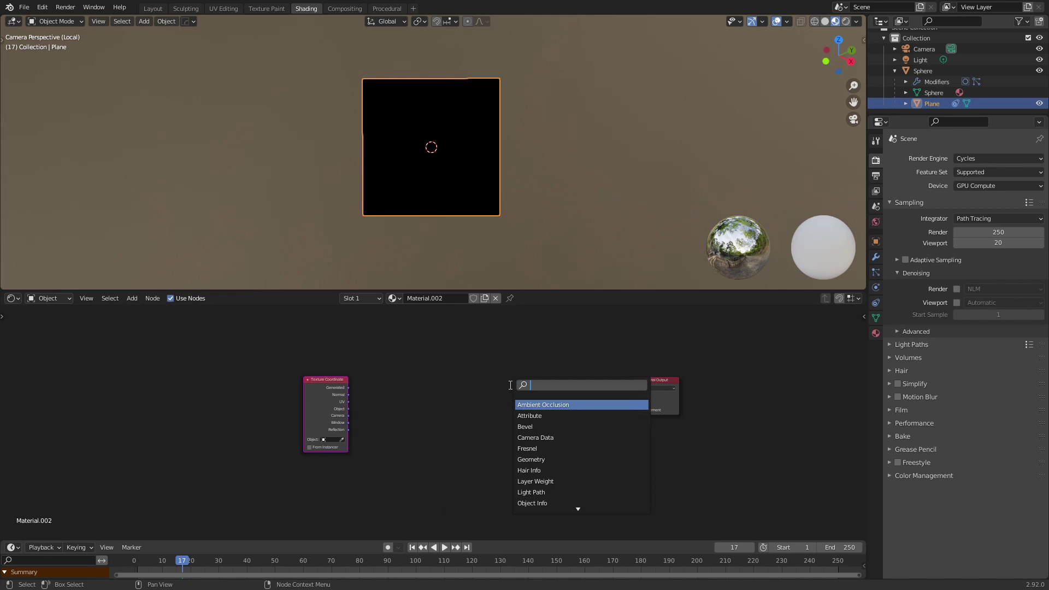
{"action": "type", "text": "tex"}
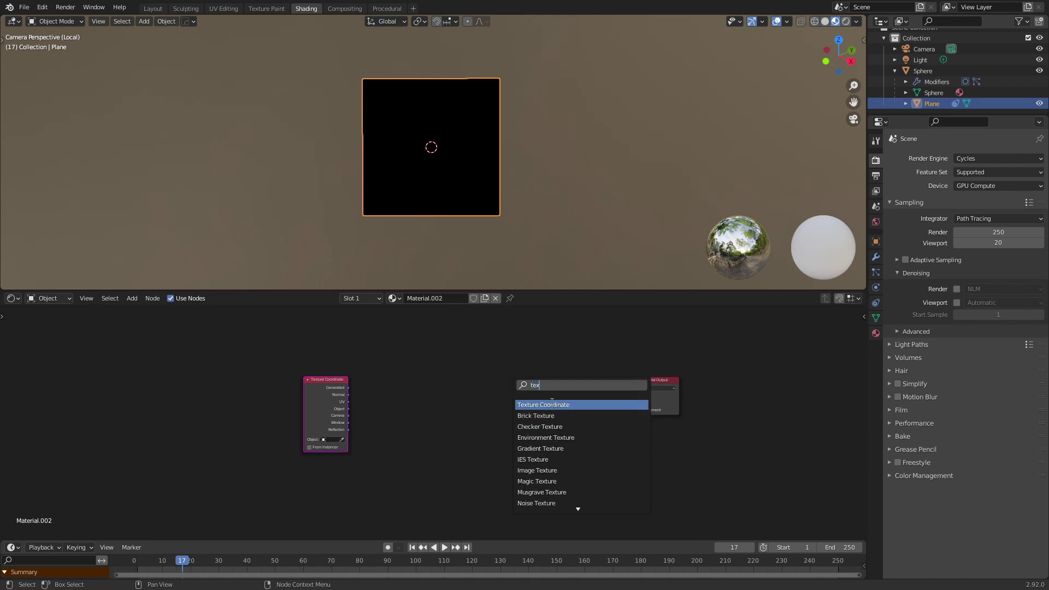
{"action": "left_click_drag", "start_coordinate": [551, 391], "coordinate": [448, 381]}
{"action": "type", "text": "image"}
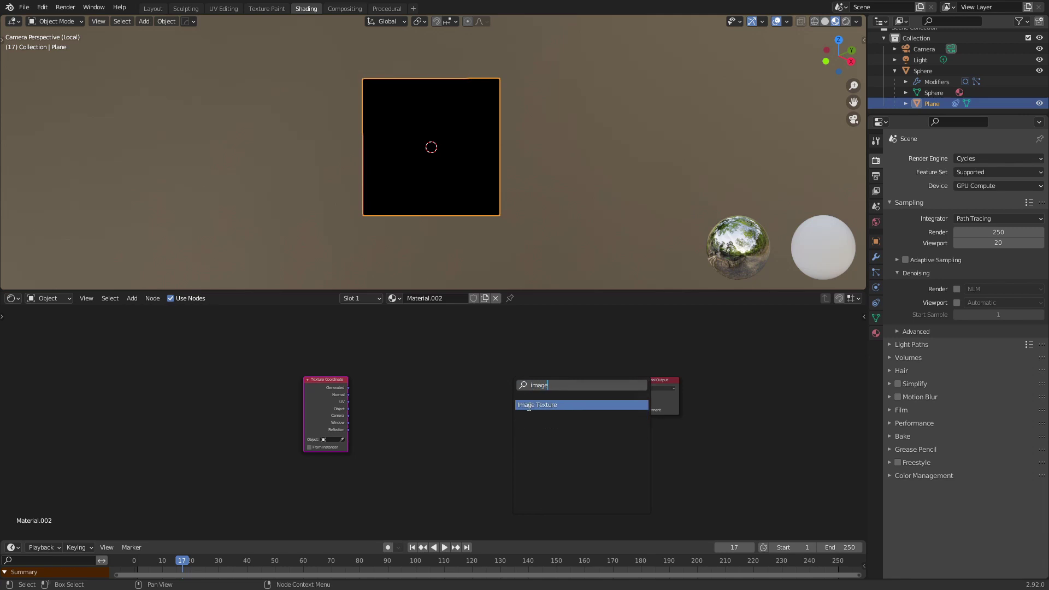
{"action": "left_click", "coordinate": [527, 406]}
{"action": "left_click", "coordinate": [519, 394]}
{"action": "scroll", "coordinate": [460, 422], "scroll_direction": "up", "scroll_amount": 7}
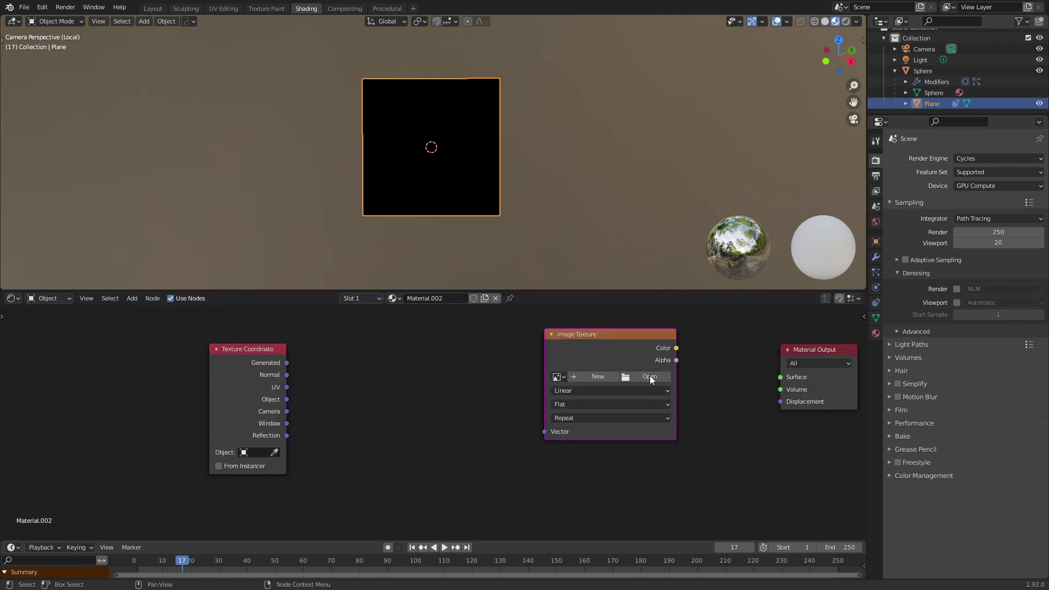
{"action": "double_click", "coordinate": [377, 396]}
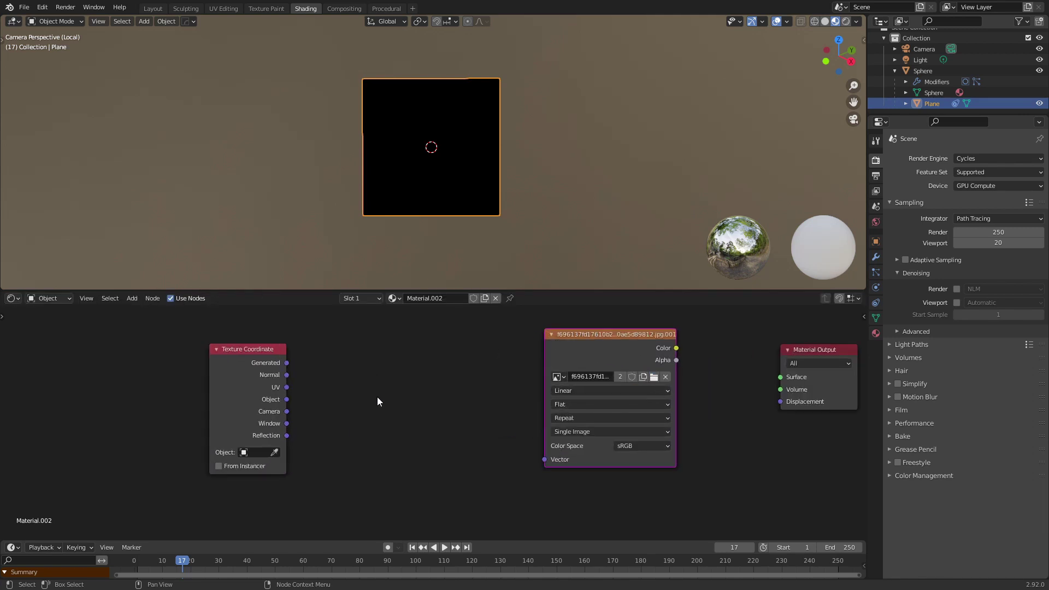
Connect the UV coordinates to the image texture's Vector and its Color to the Material Output's Surface
{"action": "left_click_drag", "start_coordinate": [579, 339], "coordinate": [563, 355]}
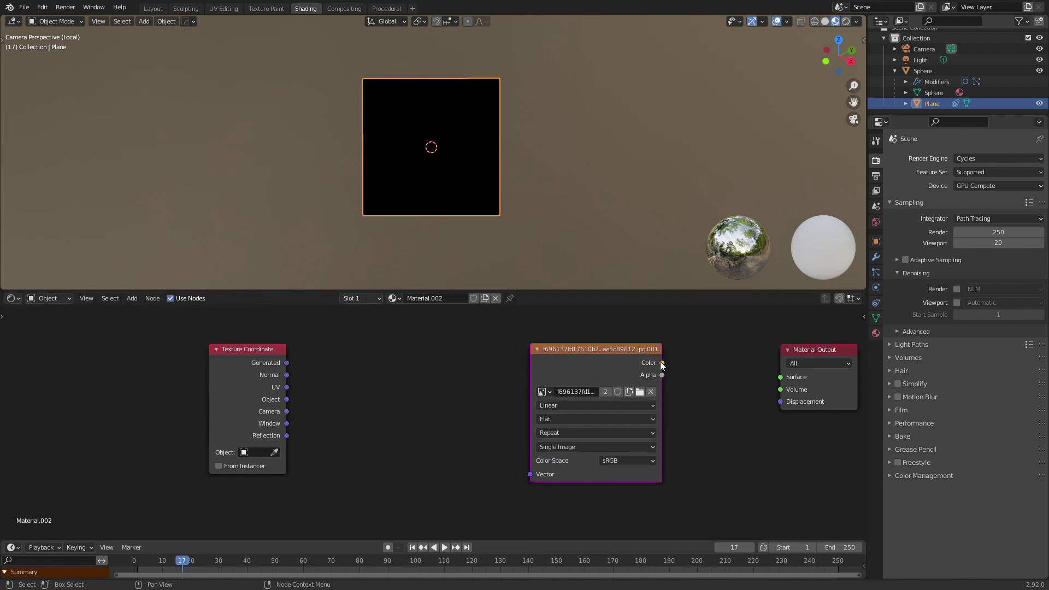
{"action": "left_click_drag", "start_coordinate": [286, 387], "coordinate": [531, 474]}
{"action": "left_click_drag", "start_coordinate": [662, 363], "coordinate": [780, 377]}
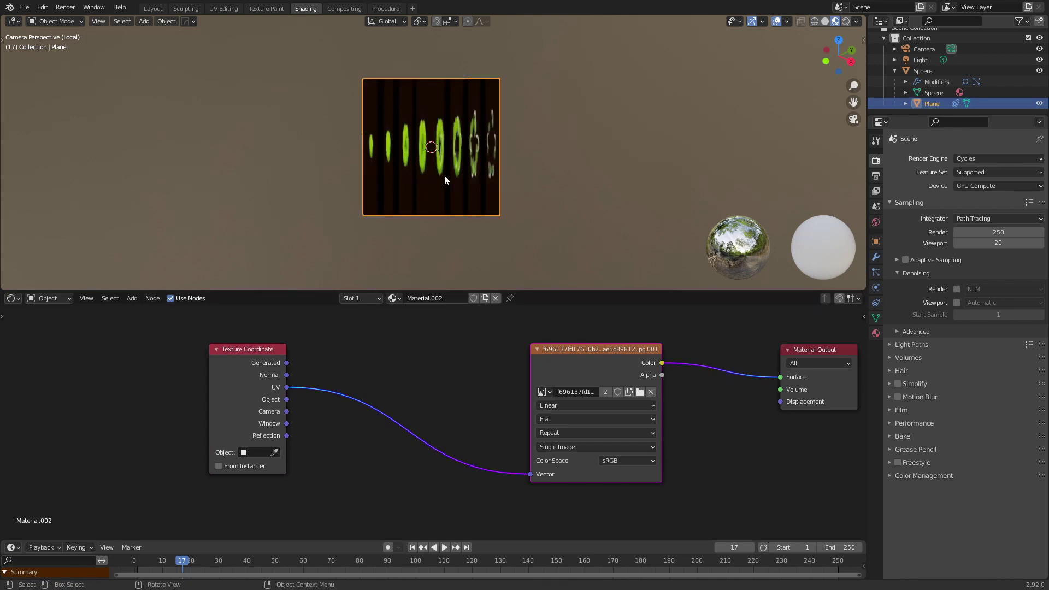
Make room beside the Texture Coordinate node and insert a Vector Math Add node into the UV link to the image texture
{"action": "left_click_drag", "start_coordinate": [251, 381], "coordinate": [171, 383]}
{"action": "middle_click_drag", "start_coordinate": [326, 399], "coordinate": [488, 375]}
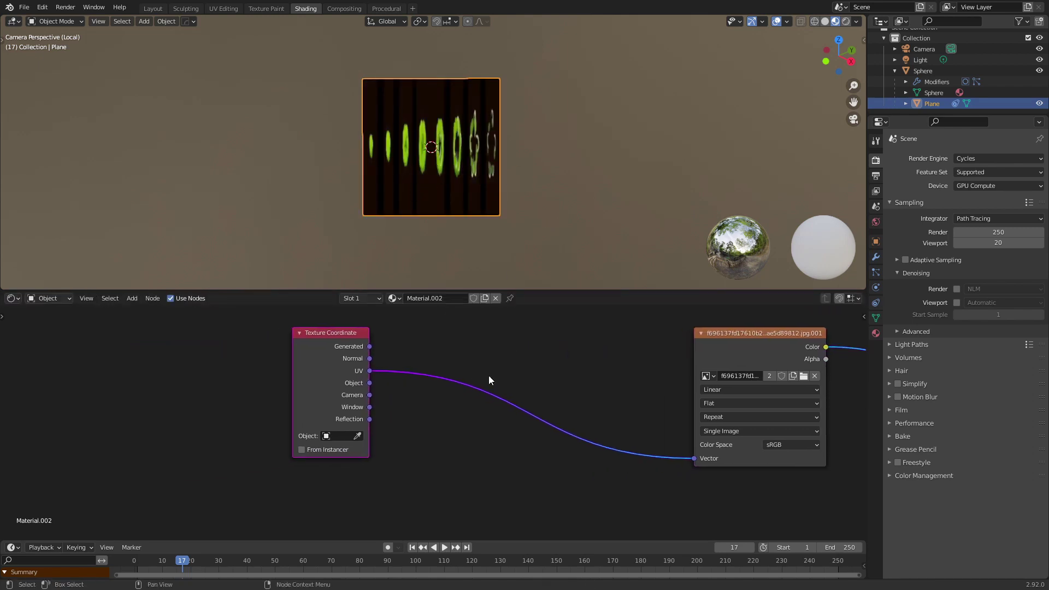
{"action": "left_click_drag", "start_coordinate": [329, 374], "coordinate": [170, 401]}
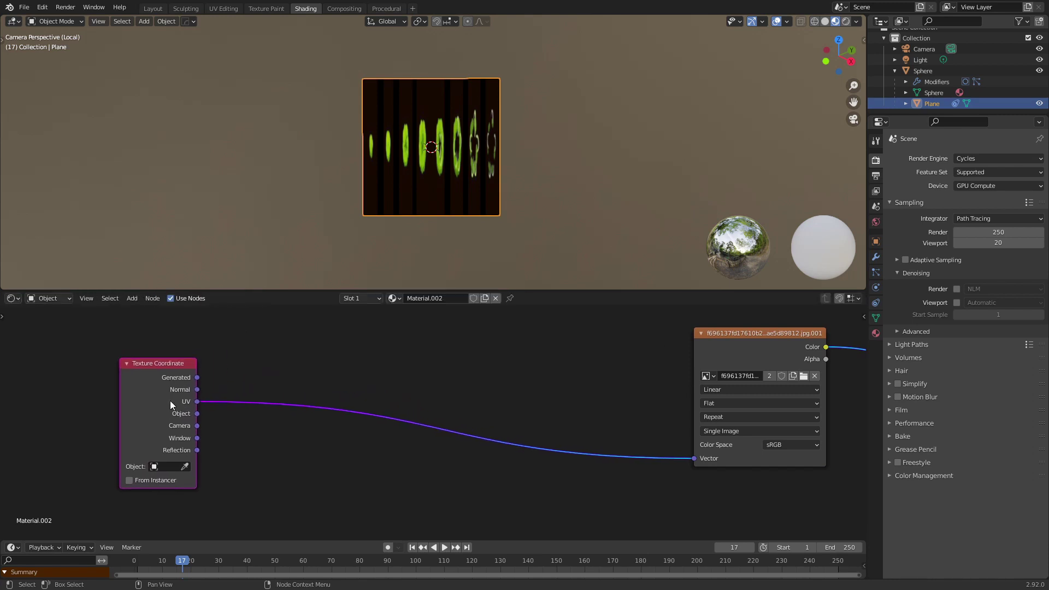
{"action": "key", "text": "shift+a"}
{"action": "left_click", "coordinate": [356, 359]}
{"action": "type", "text": "vect"}
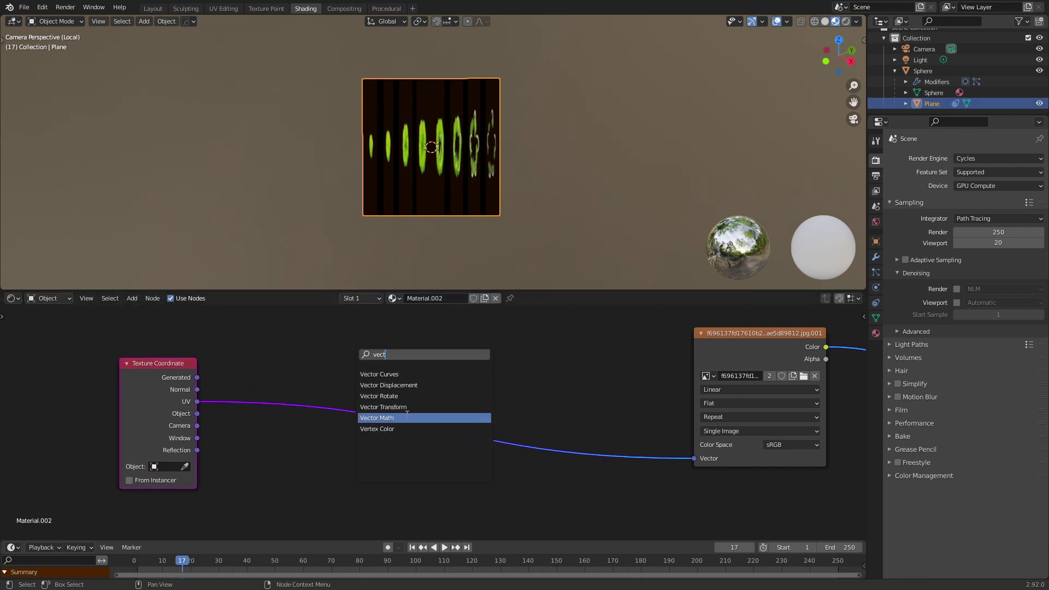
{"action": "left_click", "coordinate": [401, 416]}
{"action": "left_click", "coordinate": [358, 403]}
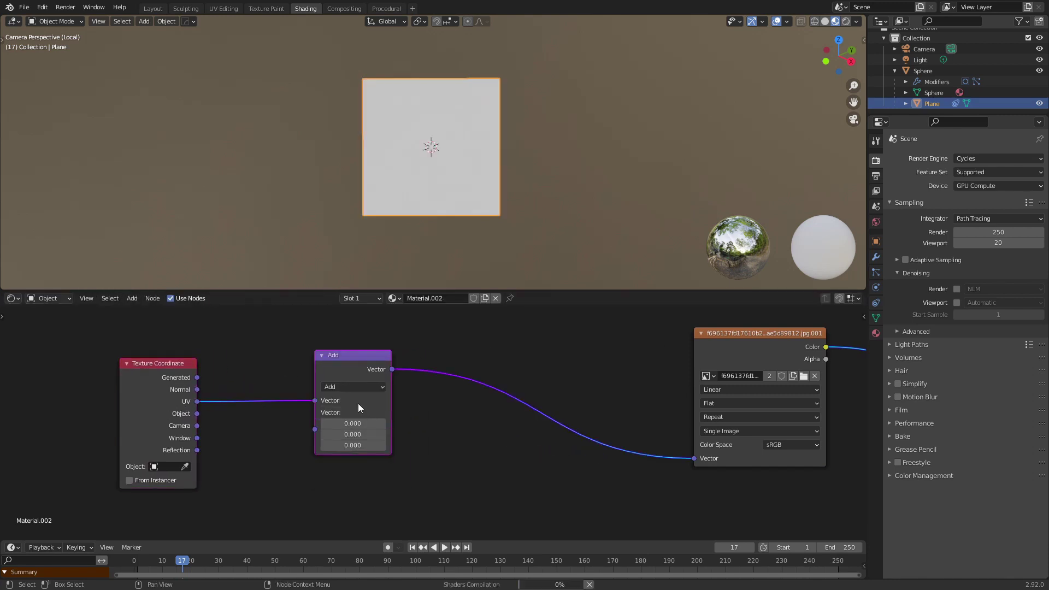
{"action": "mouse_move", "coordinate": [342, 367]}
{"action": "left_mouse_down"}
{"action": "mouse_move", "coordinate": [343, 355]}
{"action": "mouse_move", "coordinate": [341, 367]}
{"action": "left_mouse_up"}
Add a Combine XYZ node and connect its Vector output to the Add node's second Vector input
{"action": "left_click_drag", "start_coordinate": [146, 408], "coordinate": [82, 369]}
{"action": "middle_click_drag", "start_coordinate": [217, 429], "coordinate": [358, 415]}
{"action": "key", "text": "shift+a"}
{"action": "left_click", "coordinate": [358, 408]}
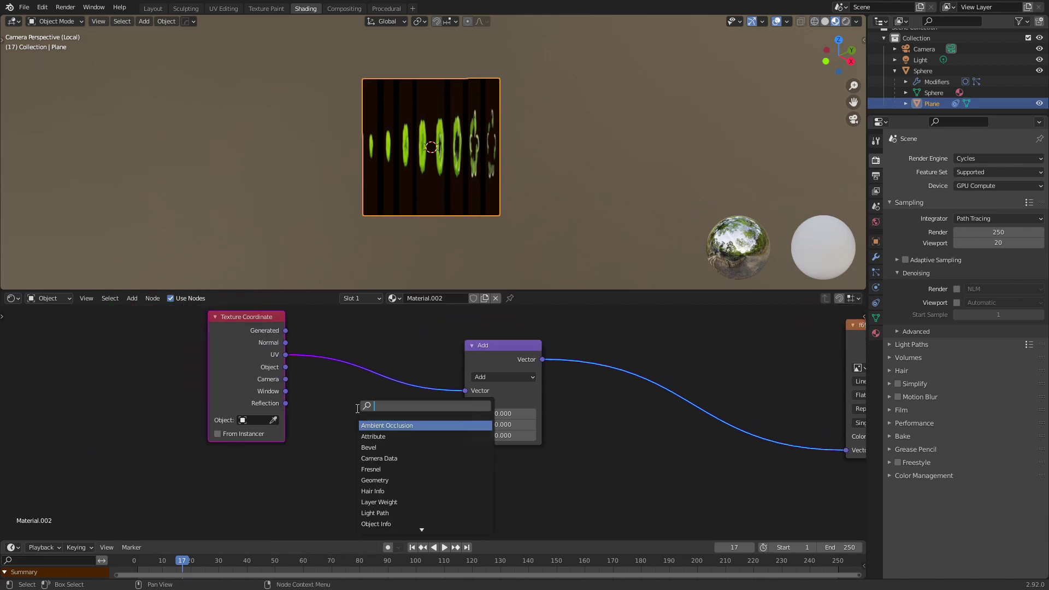
{"action": "type", "text": "comb"}
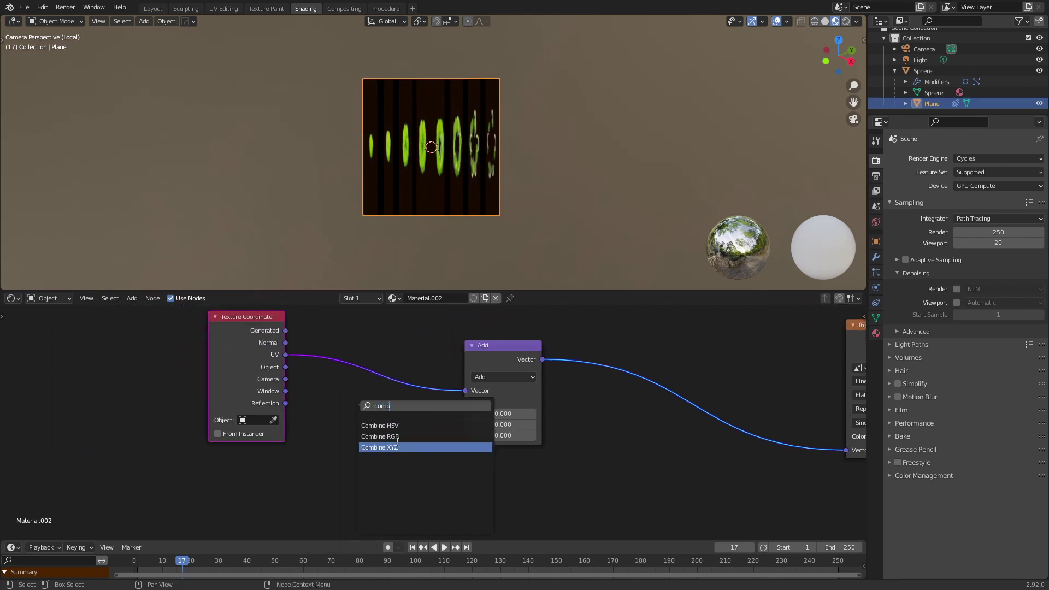
{"action": "left_click", "coordinate": [381, 447]}
{"action": "left_click", "coordinate": [445, 427]}
{"action": "left_click_drag", "start_coordinate": [437, 427], "coordinate": [467, 419]}
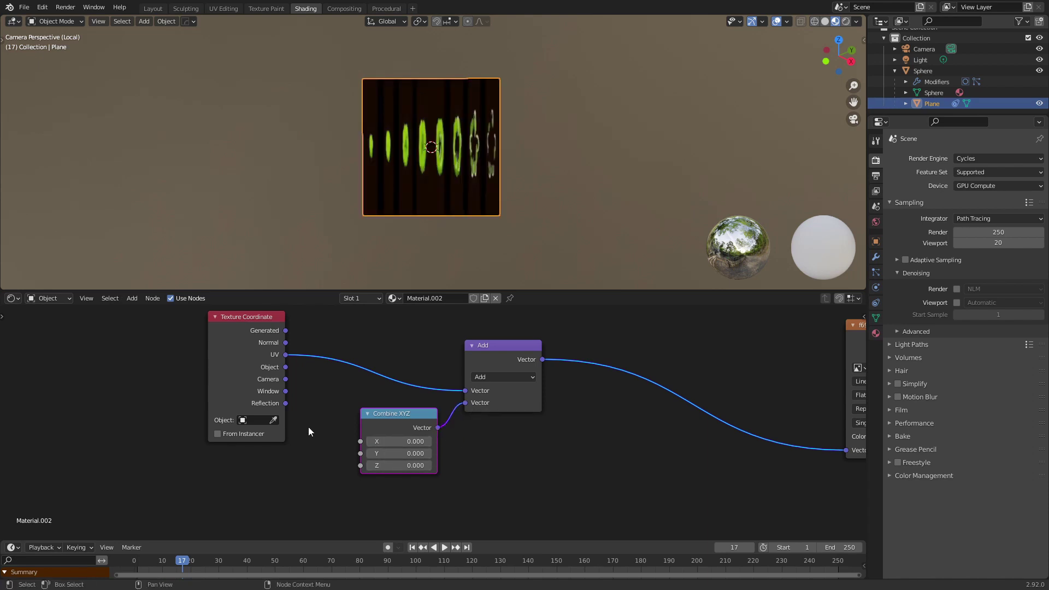
Add a Value node to the left of the Combine XYZ node and place a duplicate of it directly below
{"action": "middle_click_drag", "start_coordinate": [308, 429], "coordinate": [430, 443]}
{"action": "left_click_drag", "start_coordinate": [358, 404], "coordinate": [359, 368]}
{"action": "middle_click_drag", "start_coordinate": [427, 427], "coordinate": [449, 382]}
{"action": "left_click_drag", "start_coordinate": [532, 387], "coordinate": [536, 401]}
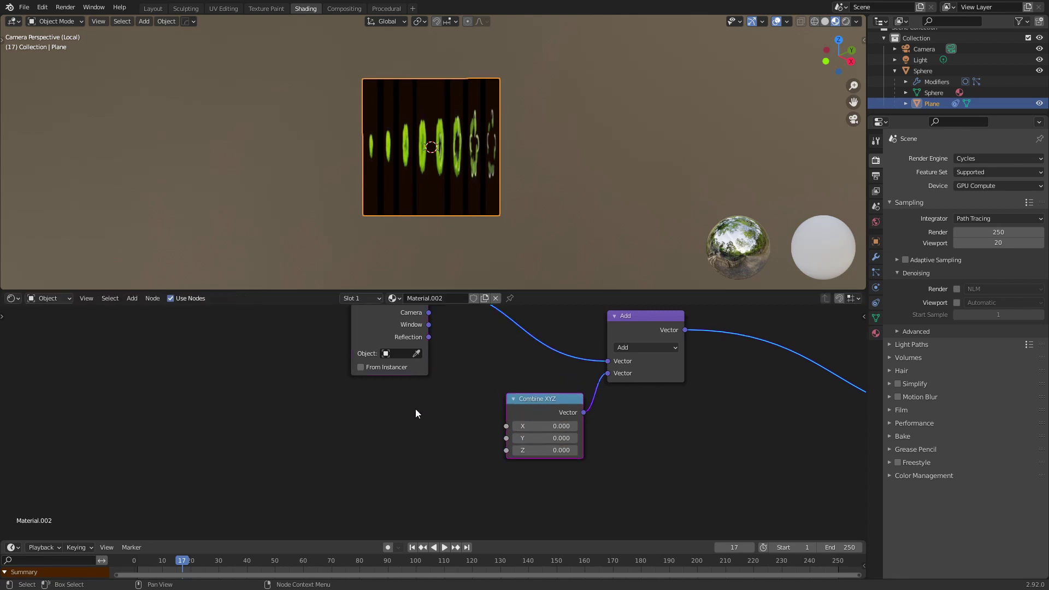
{"action": "key", "text": "shift+a"}
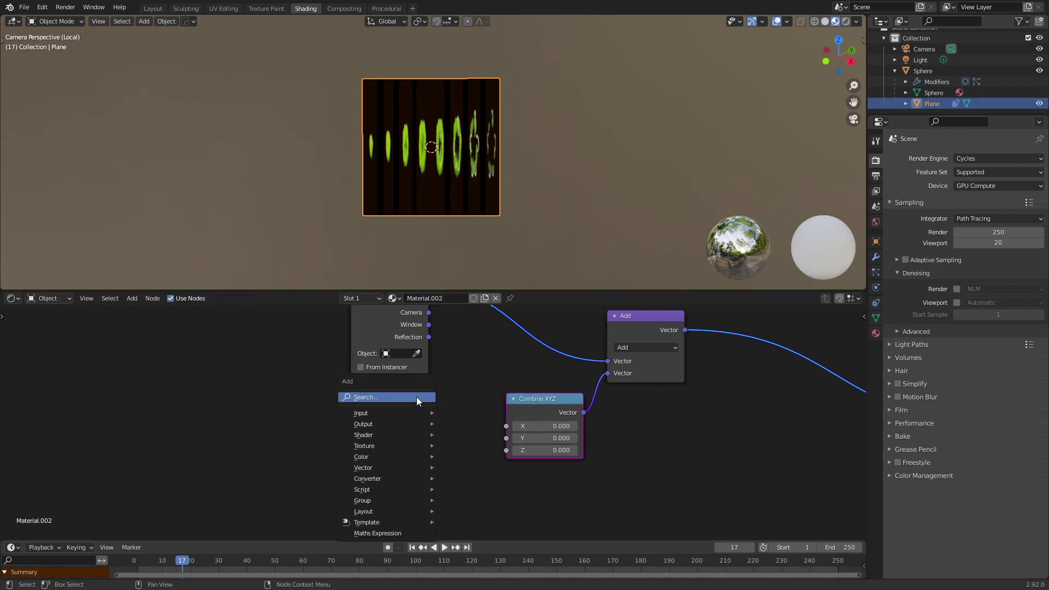
{"action": "left_click", "coordinate": [416, 396]}
{"action": "type", "text": "valu"}
{"action": "key", "text": "Return"}
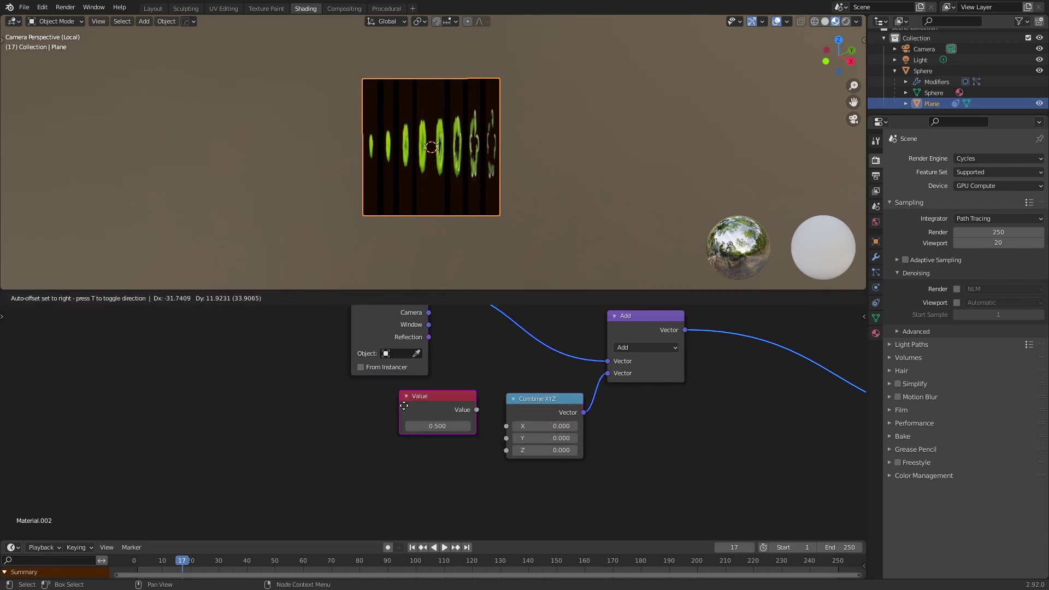
{"action": "left_click", "coordinate": [372, 394]}
{"action": "key", "text": "shift+d"}
{"action": "left_click", "coordinate": [392, 456]}
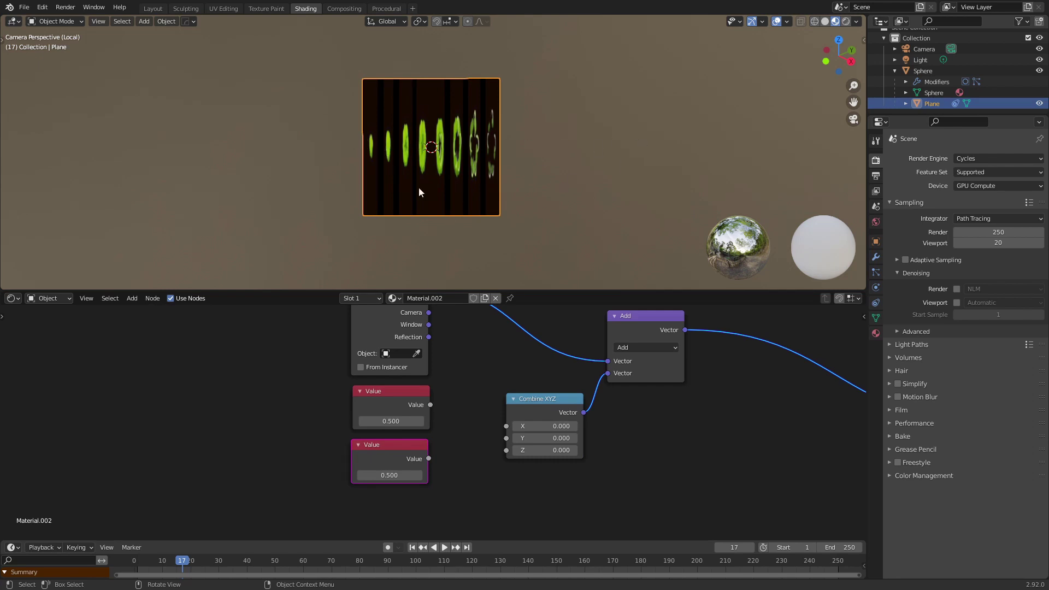
Label the upper Value node X
{"action": "right_click", "coordinate": [388, 402]}
{"action": "left_click", "coordinate": [388, 403]}
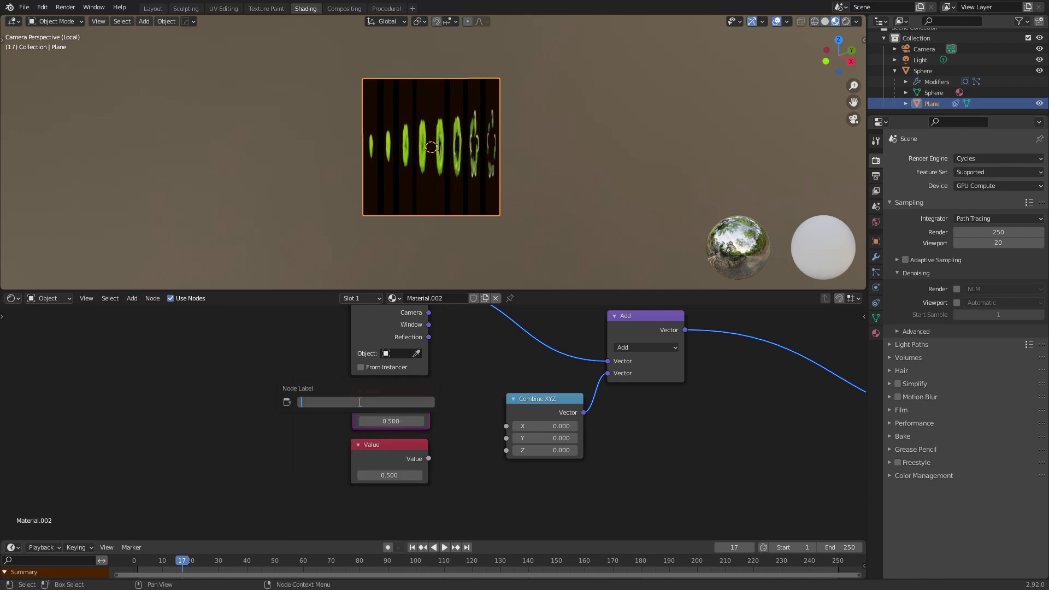
{"action": "type", "text": "X"}
{"action": "key", "text": "Return"}
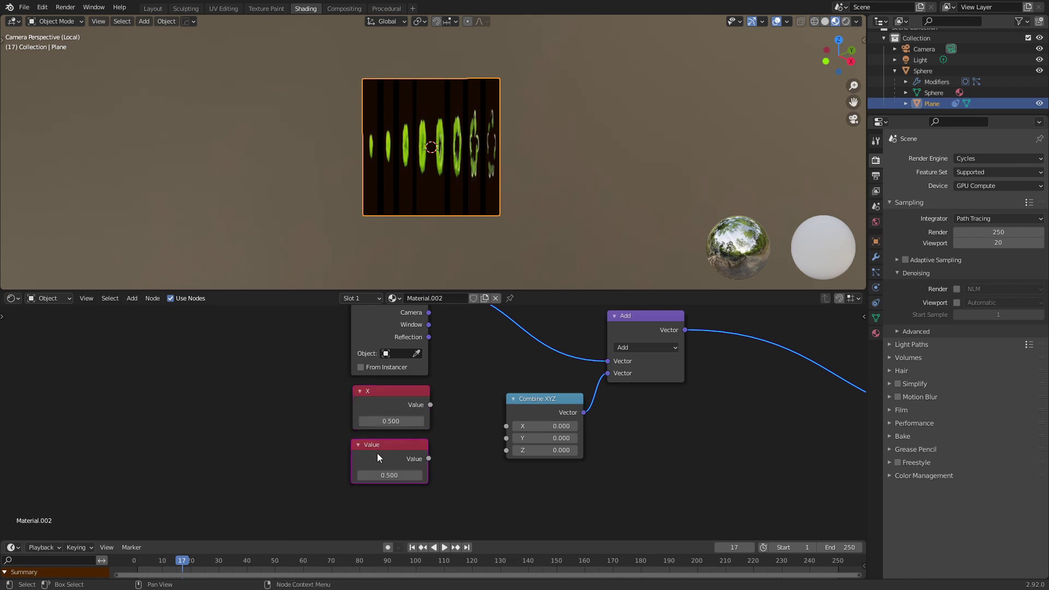
Label the lower Value node Y
{"action": "right_click", "coordinate": [376, 454]}
{"action": "left_click", "coordinate": [335, 439]}
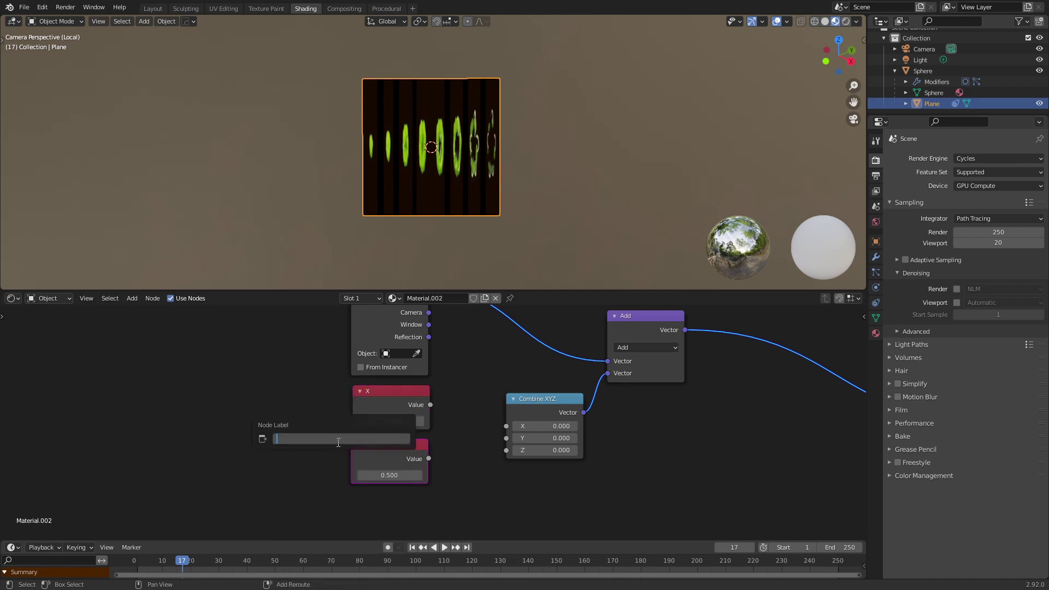
{"action": "type", "text": "Y"}
{"action": "key", "text": "Return"}
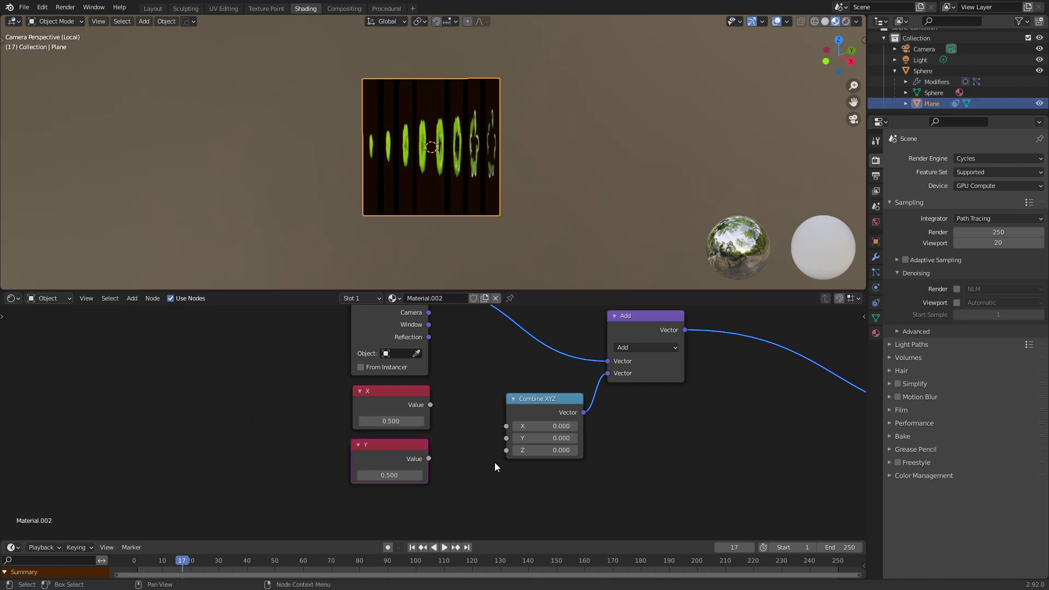
Set the X Value node to 8 and the Y Value node to 1
{"action": "left_click", "coordinate": [407, 419]}
{"action": "type", "text": "8"}
{"action": "key", "text": "Return"}
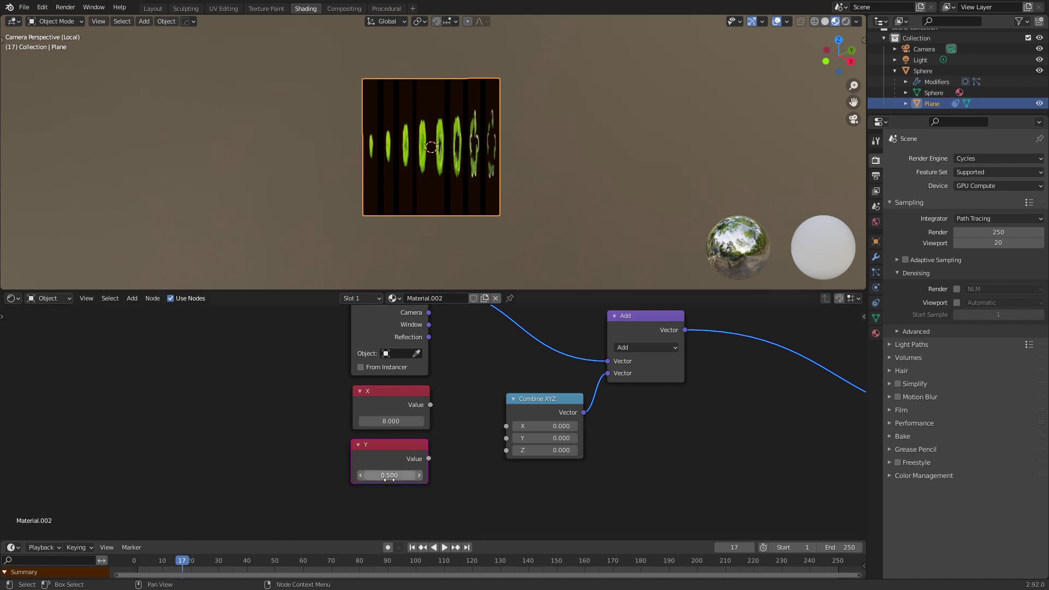
{"action": "left_click_drag", "start_coordinate": [389, 475], "coordinate": [470, 488]}
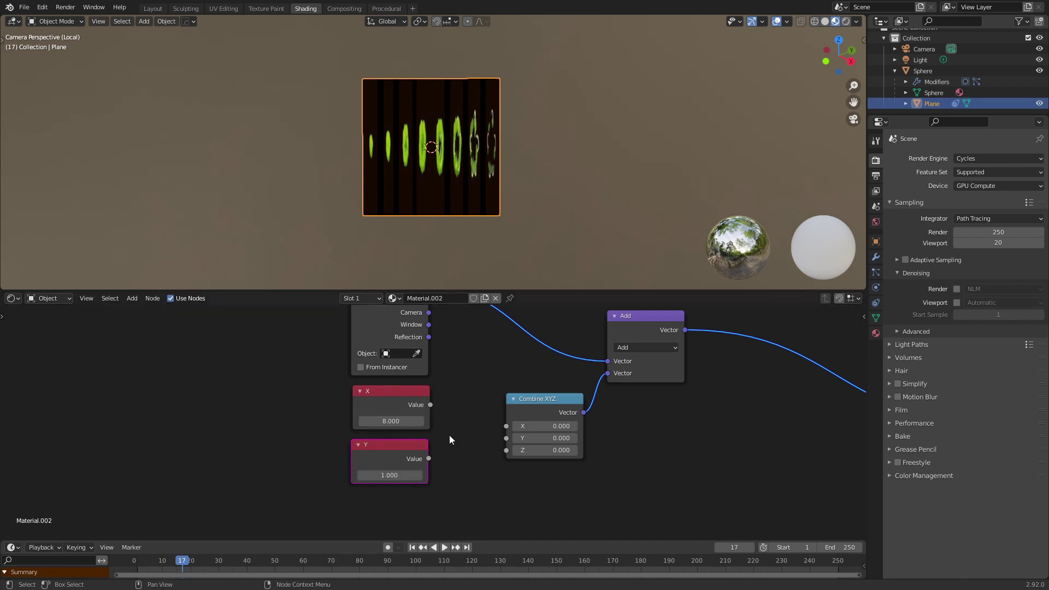
Change the Vector Math node's operation to Divide and shift the node slightly upward
{"action": "middle_click_drag", "start_coordinate": [470, 422], "coordinate": [408, 459]}
{"action": "left_click", "coordinate": [585, 383]}
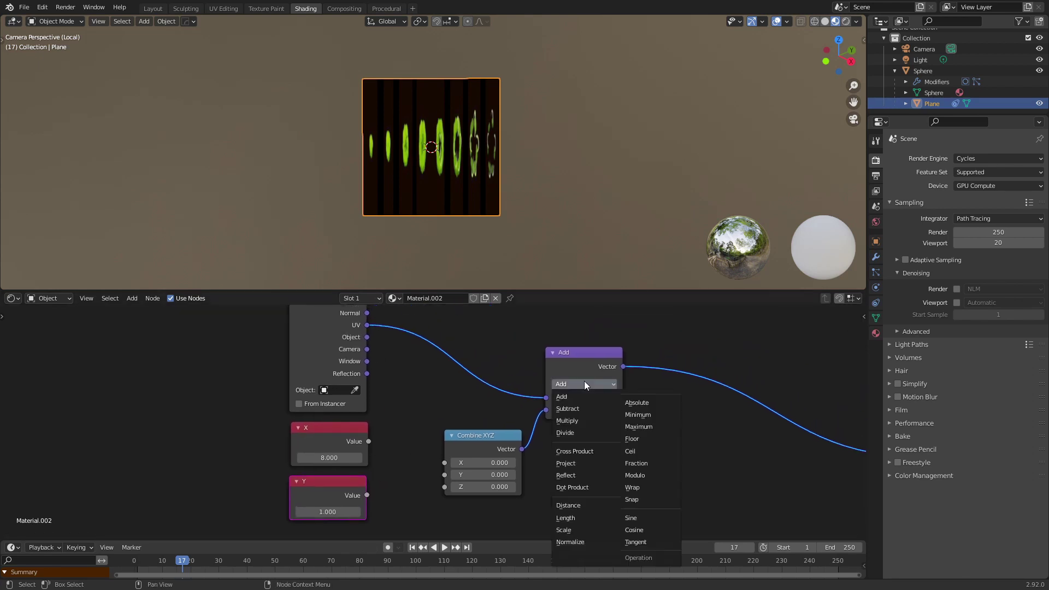
{"action": "left_click", "coordinate": [584, 431]}
{"action": "left_click_drag", "start_coordinate": [588, 361], "coordinate": [582, 343]}
Connect the X and Y Value nodes to the Combine XYZ node's X and Y inputs
{"action": "middle_click_drag", "start_coordinate": [417, 430], "coordinate": [435, 386]}
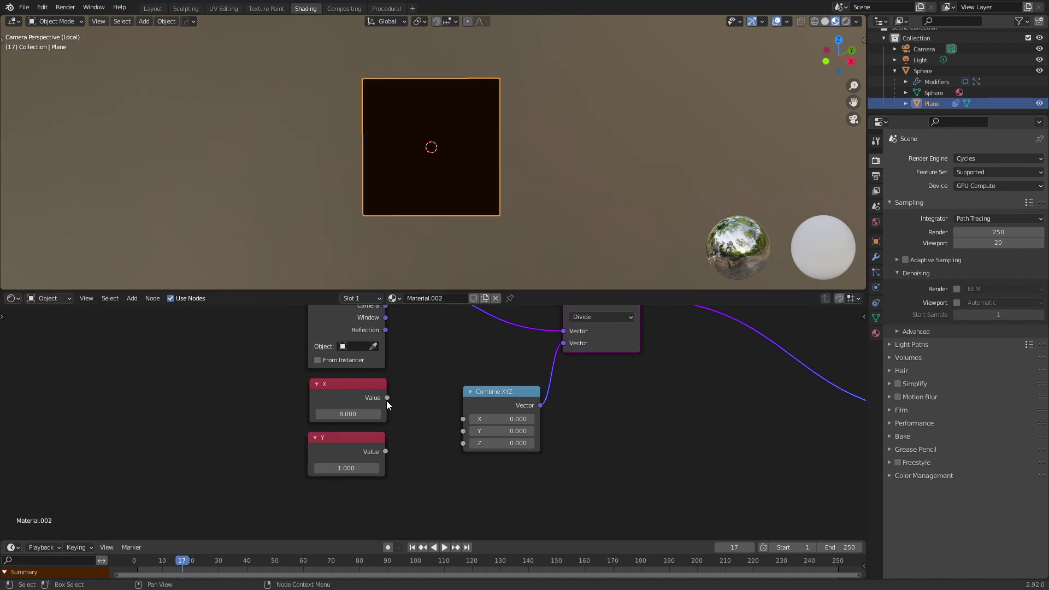
{"action": "left_click_drag", "start_coordinate": [387, 398], "coordinate": [463, 420]}
{"action": "left_click_drag", "start_coordinate": [386, 452], "coordinate": [464, 431]}
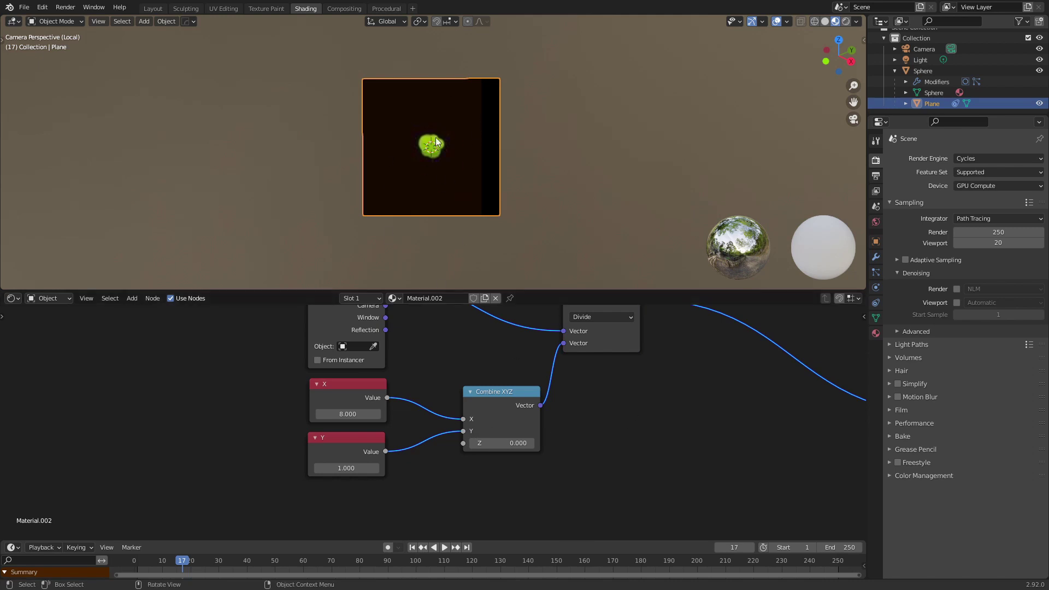
Move the Image Texture node farther right to make room after the vector Divide node
{"action": "scroll", "coordinate": [638, 379], "scroll_direction": "down", "scroll_amount": 2}
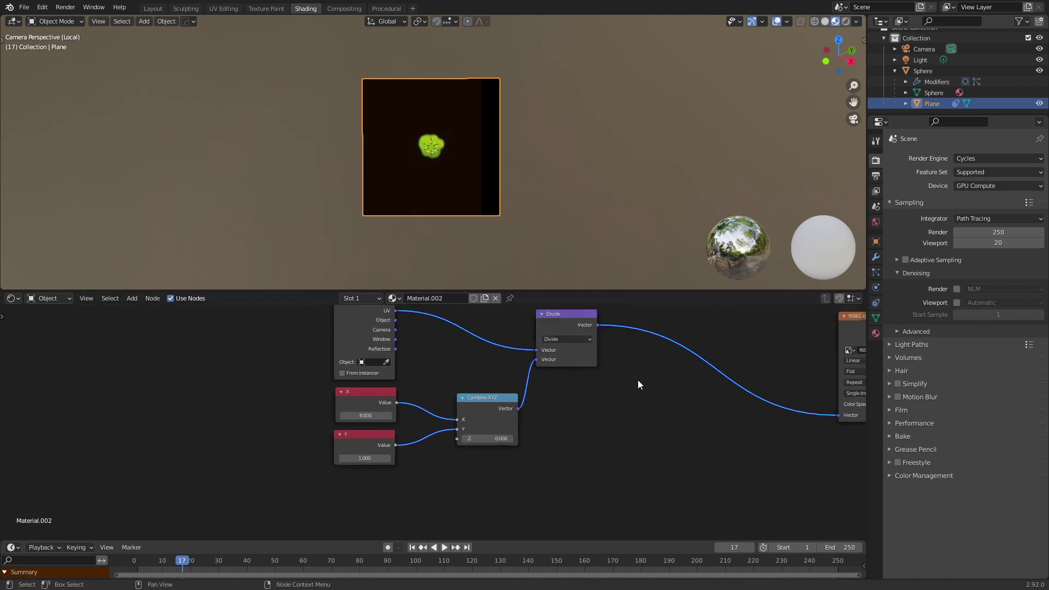
{"action": "middle_click_drag", "start_coordinate": [781, 351], "coordinate": [652, 374]}
{"action": "left_click_drag", "start_coordinate": [653, 375], "coordinate": [678, 365]}
{"action": "middle_click_drag", "start_coordinate": [494, 393], "coordinate": [536, 368]}
{"action": "scroll", "coordinate": [536, 371], "scroll_direction": "up", "scroll_amount": 2}
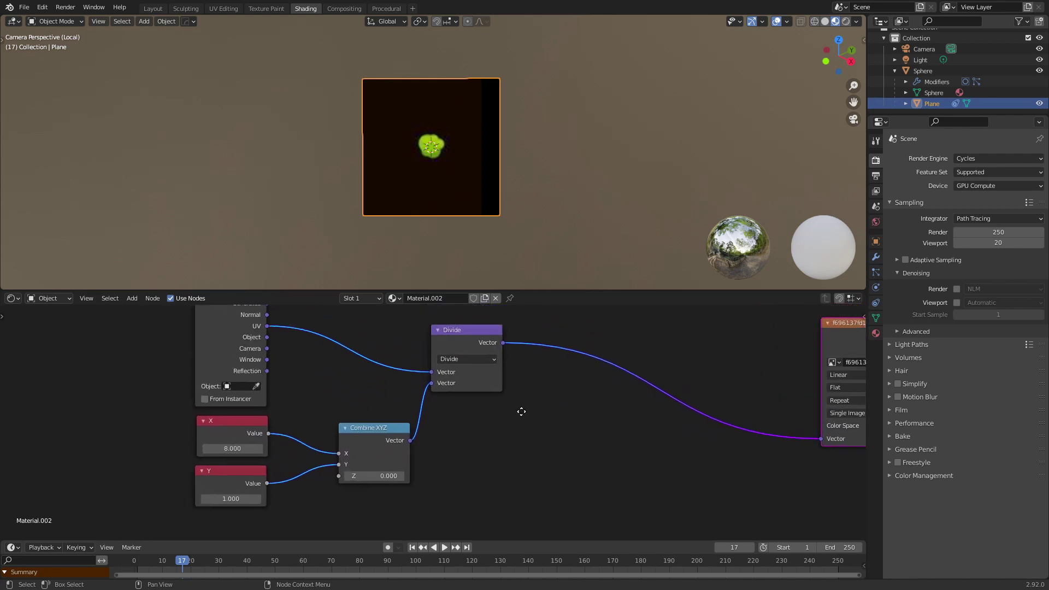
Duplicate the vector Divide node, set the copy to Add, and insert it into the link between Divide and the image texture
{"action": "left_click", "coordinate": [448, 345]}
{"action": "key", "text": "shift+d"}
{"action": "left_click", "coordinate": [581, 403]}
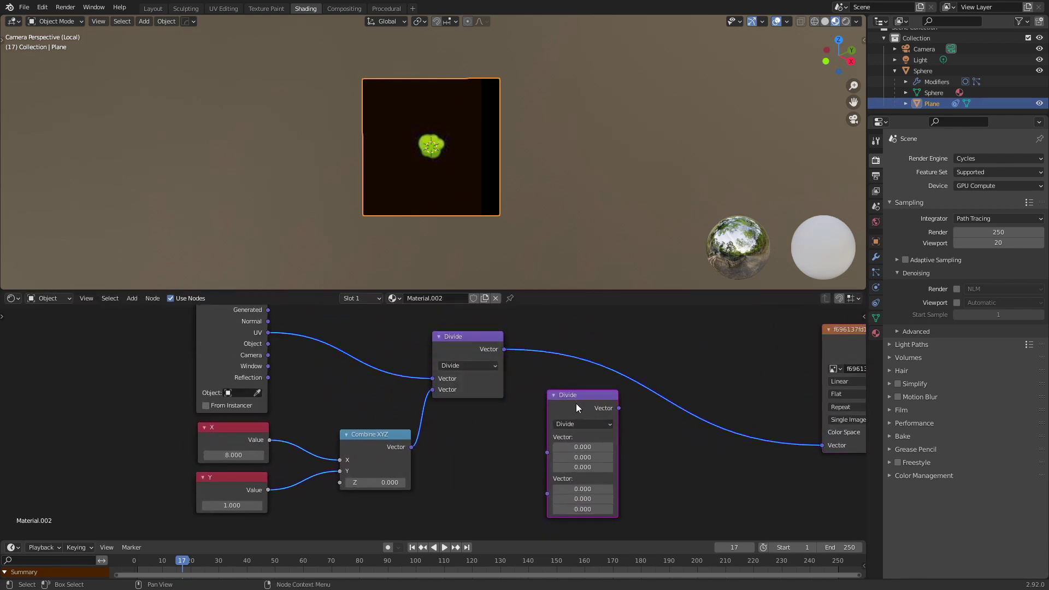
{"action": "left_click", "coordinate": [576, 425]}
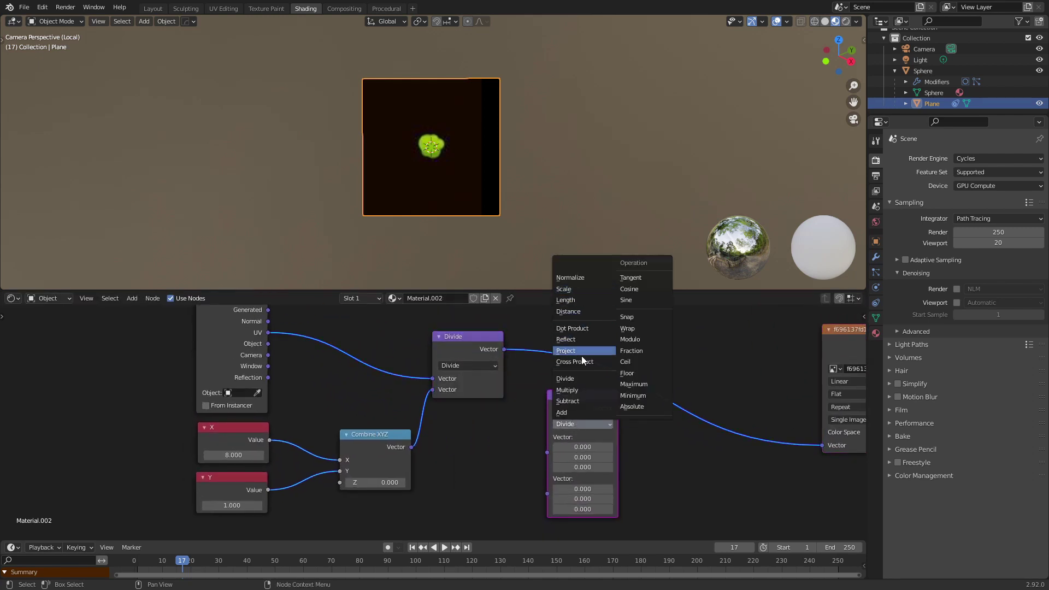
{"action": "left_click", "coordinate": [572, 410]}
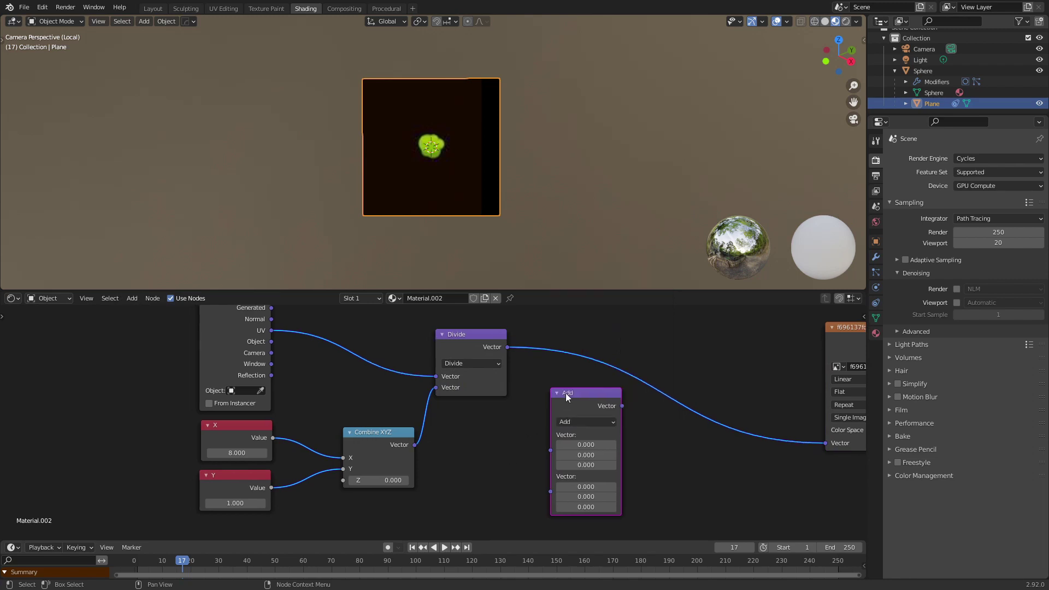
{"action": "left_click_drag", "start_coordinate": [565, 393], "coordinate": [565, 338]}
Add a Math node to the right of the Combine XYZ node, below the vector Divide node
{"action": "scroll", "coordinate": [586, 410], "scroll_direction": "down", "scroll_amount": 2}
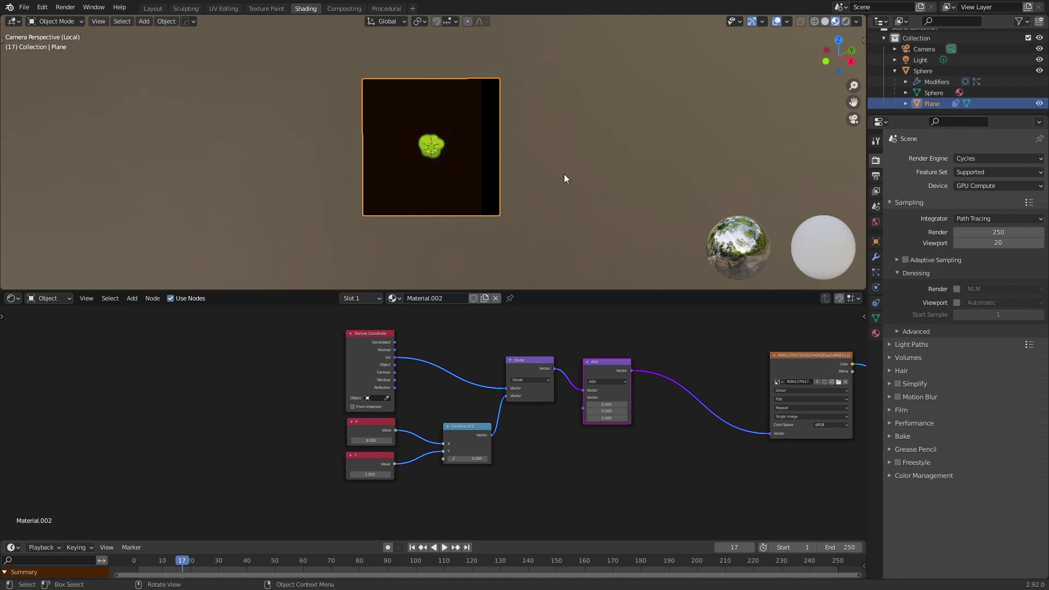
{"action": "middle_click_drag", "start_coordinate": [558, 461], "coordinate": [549, 429]}
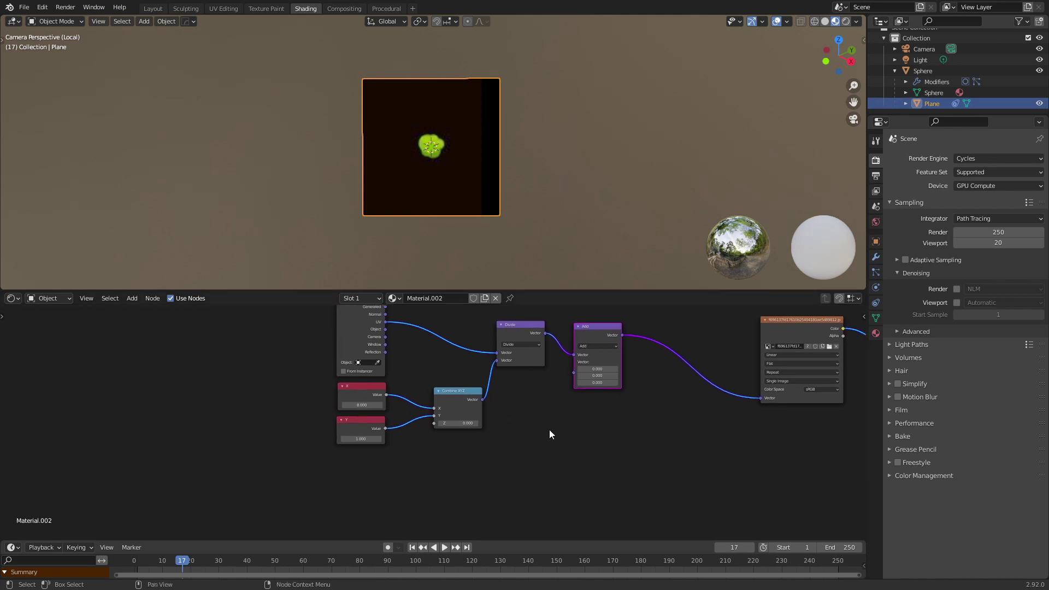
{"action": "scroll", "coordinate": [519, 424], "scroll_direction": "up", "scroll_amount": 1}
{"action": "key", "text": "shift+a"}
{"action": "left_click", "coordinate": [552, 398]}
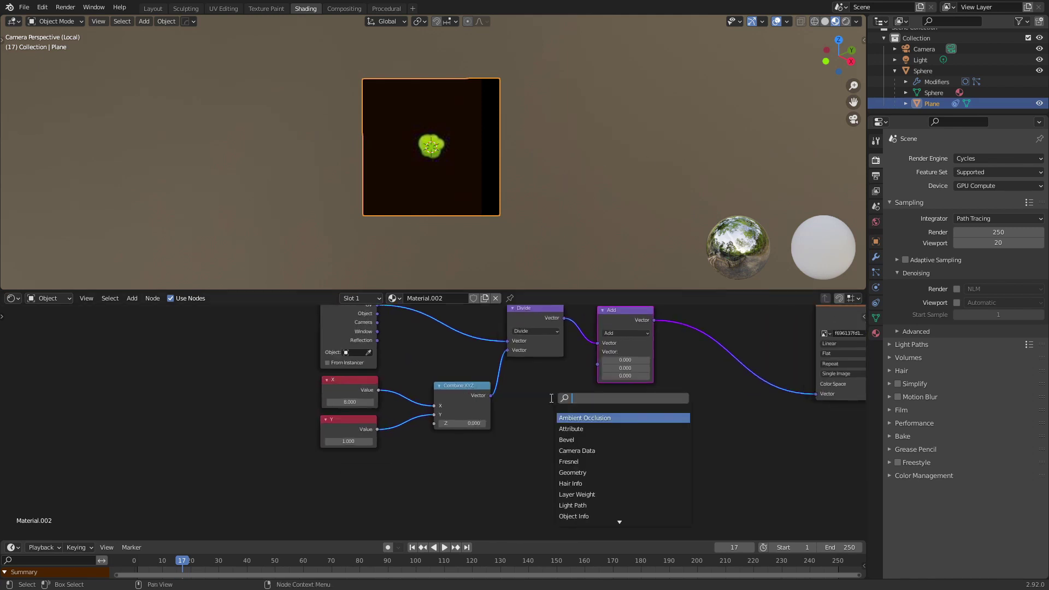
{"action": "type", "text": "math"}
{"action": "key", "text": "Return"}
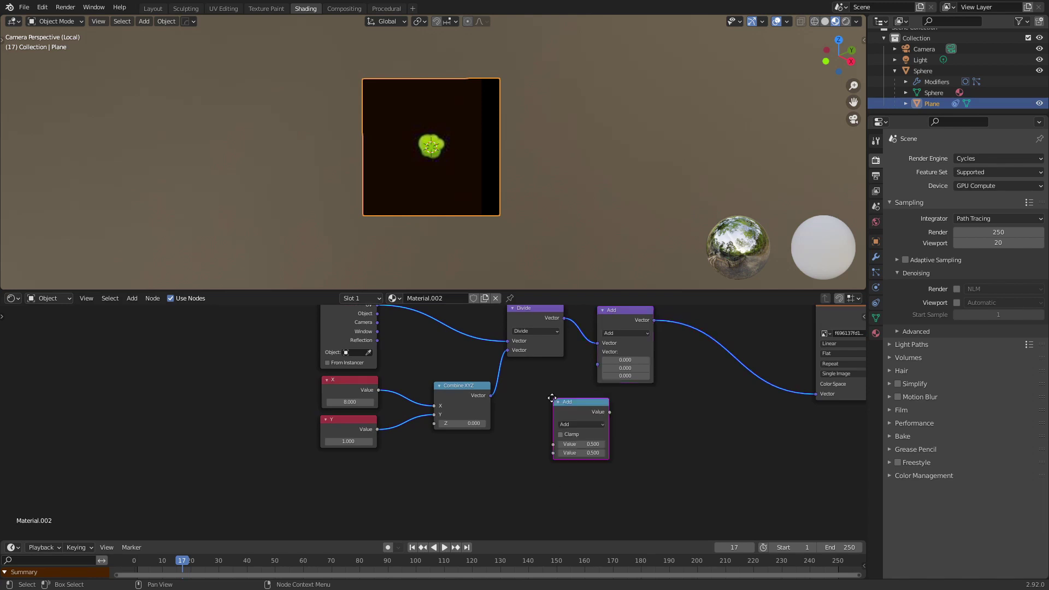
{"action": "left_click", "coordinate": [508, 391]}
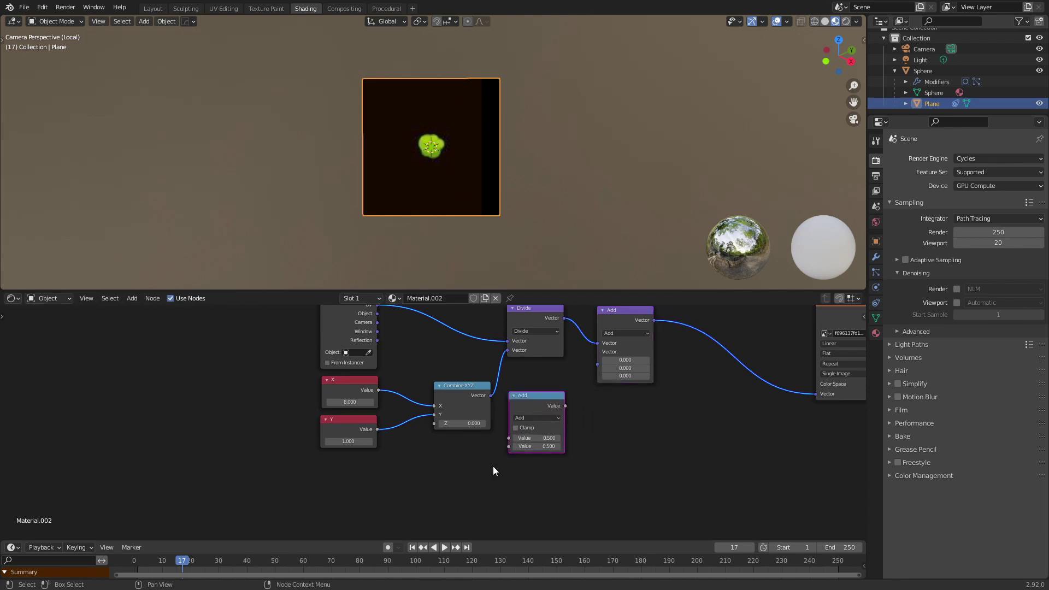
Space out the vector Add and Math nodes to the right and set the Math node's operation to Divide
{"action": "middle_click_drag", "start_coordinate": [494, 467], "coordinate": [408, 467]}
{"action": "left_click_drag", "start_coordinate": [536, 357], "coordinate": [574, 354]}
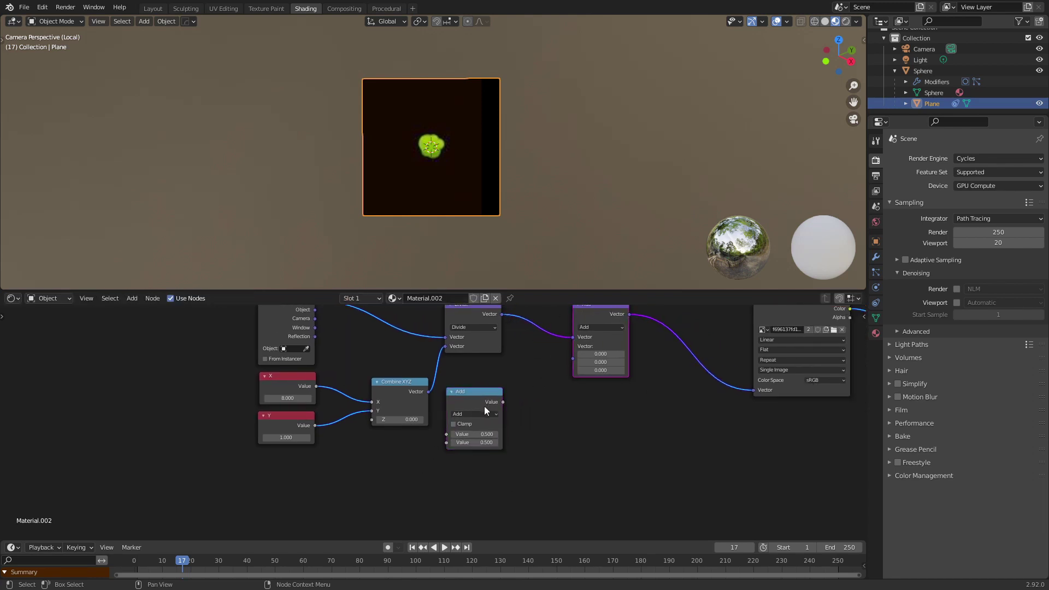
{"action": "left_click_drag", "start_coordinate": [484, 406], "coordinate": [514, 400]}
{"action": "left_click", "coordinate": [503, 407]}
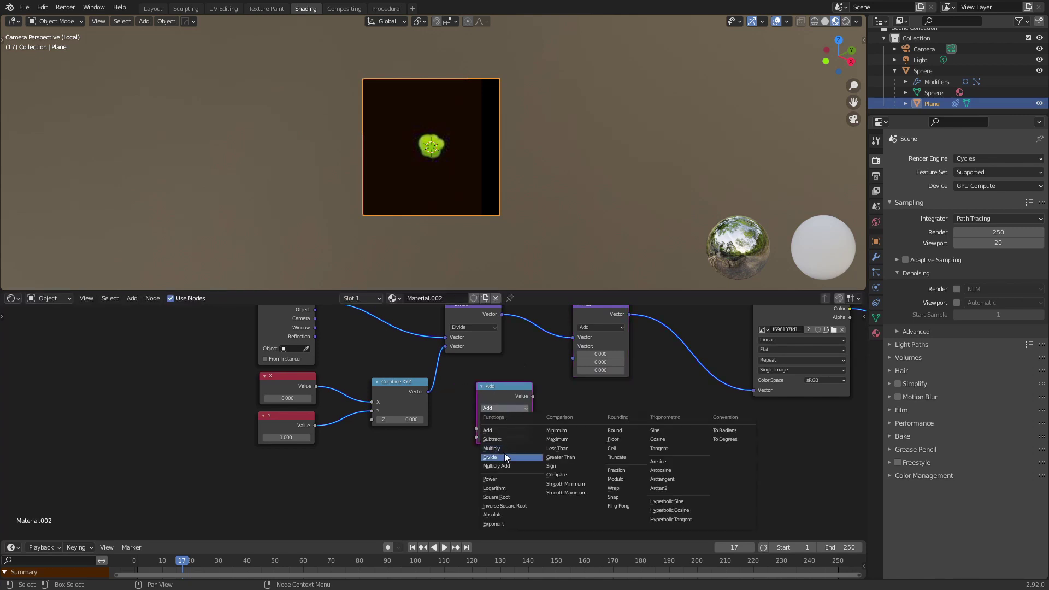
{"action": "left_click", "coordinate": [503, 456]}
Set the Math Divide node's first value to 1 and connect the X Value node to its second input
{"action": "left_click", "coordinate": [488, 428]}
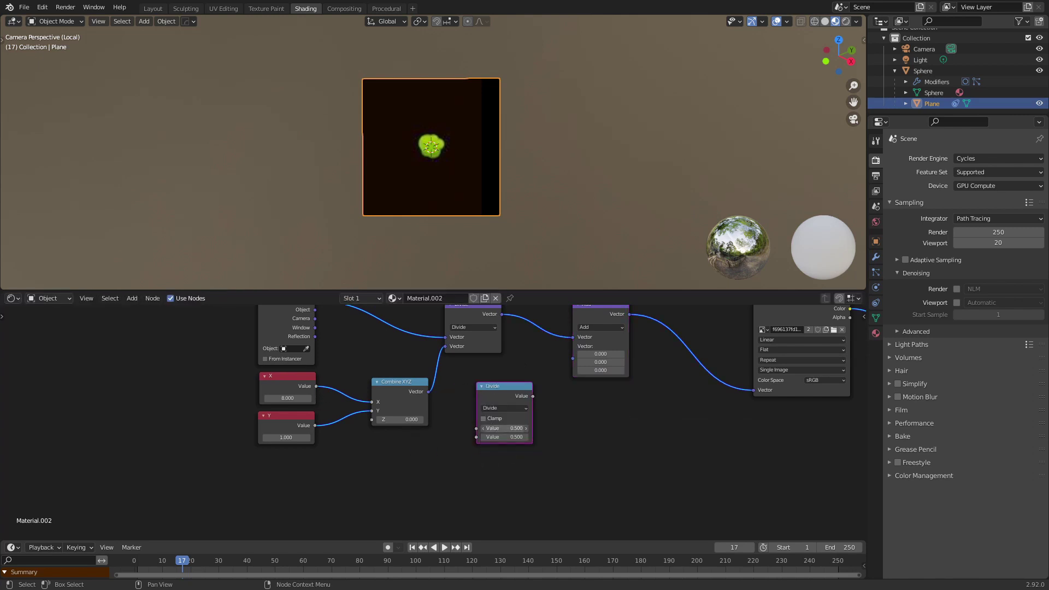
{"action": "type", "text": "1"}
{"action": "key", "text": "Return"}
{"action": "left_click_drag", "start_coordinate": [315, 386], "coordinate": [477, 437]}
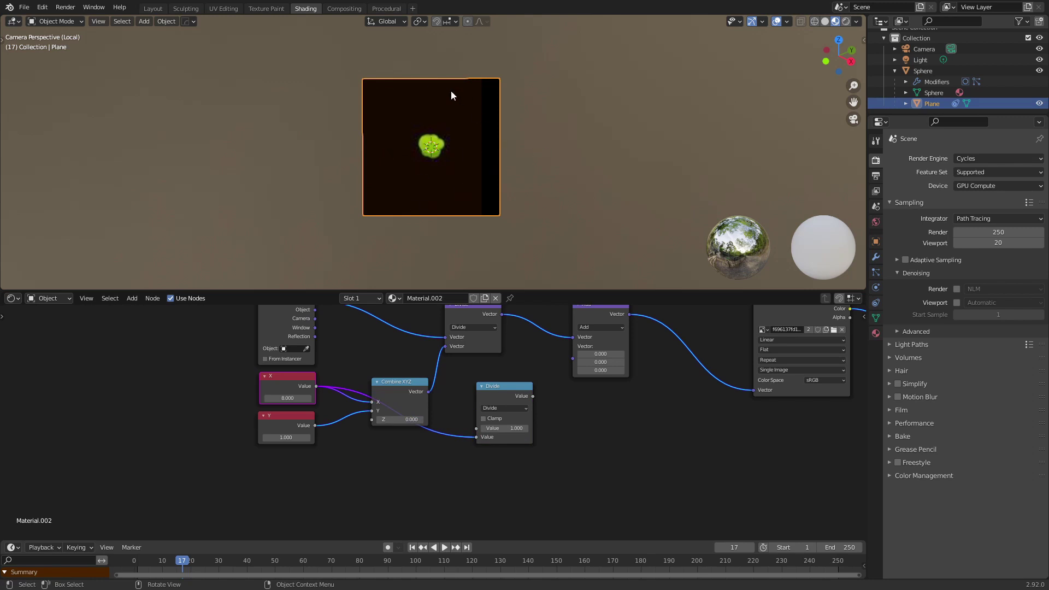
{"action": "left_click_drag", "start_coordinate": [511, 388], "coordinate": [470, 419]}
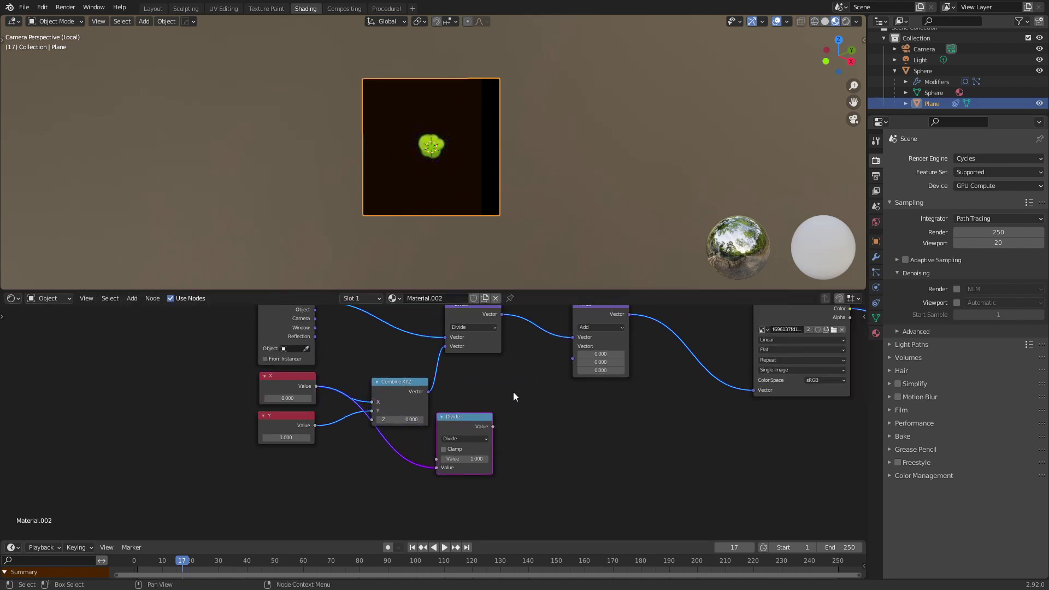
{"action": "middle_click_drag", "start_coordinate": [513, 392], "coordinate": [487, 406]}
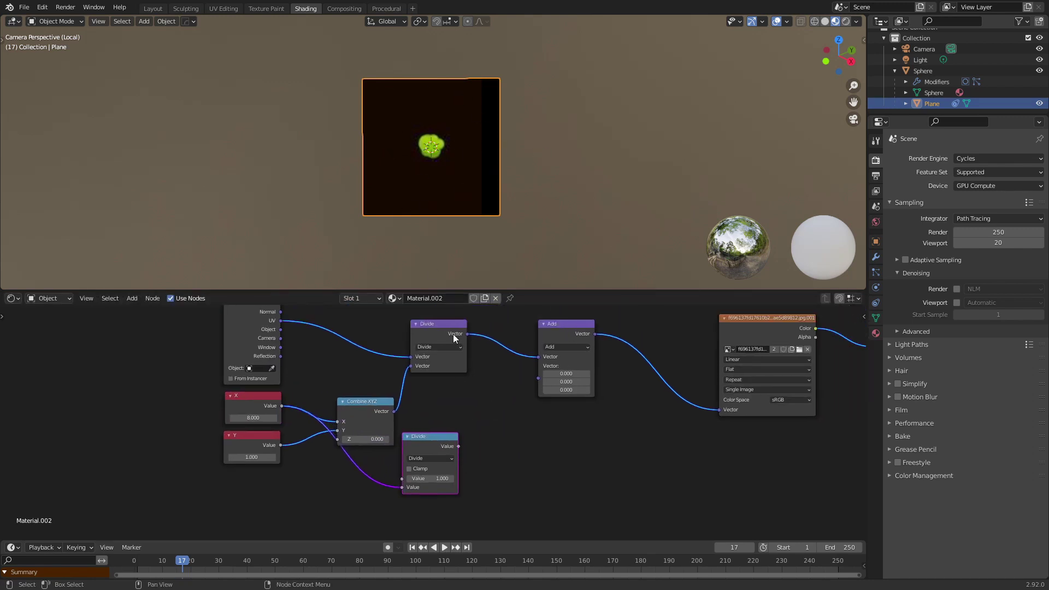
Duplicate the Combine XYZ node beside the vector Add node and feed its Vector output into Add's second Vector input
{"action": "left_click", "coordinate": [381, 399]}
{"action": "key", "text": "shift+d"}
{"action": "left_click", "coordinate": [588, 390]}
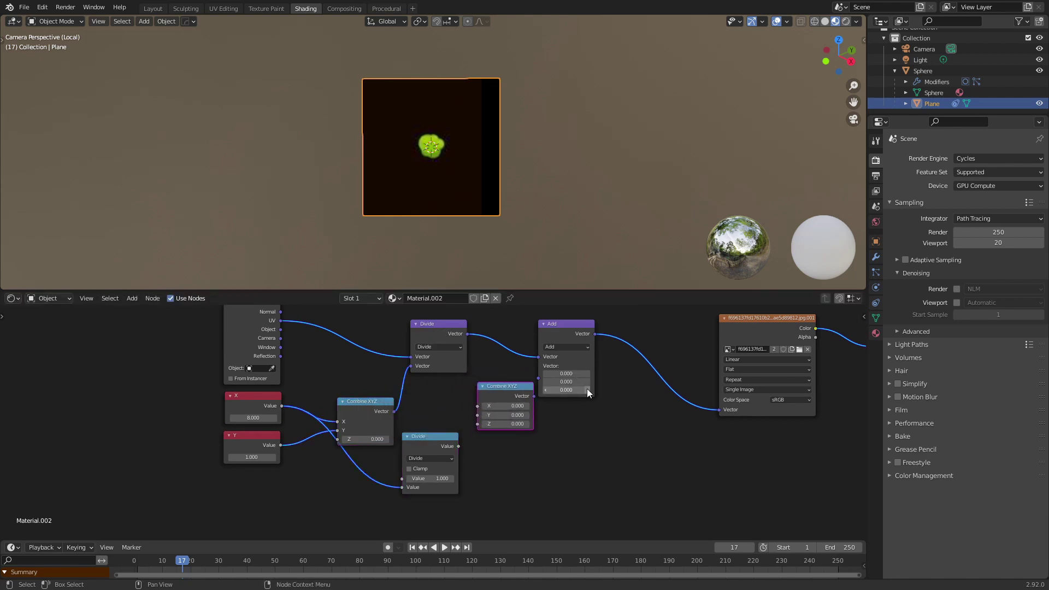
{"action": "left_click_drag", "start_coordinate": [570, 322], "coordinate": [624, 317]}
{"action": "left_click_drag", "start_coordinate": [509, 390], "coordinate": [593, 372]}
{"action": "scroll", "coordinate": [458, 463], "scroll_direction": "up", "scroll_amount": 1}
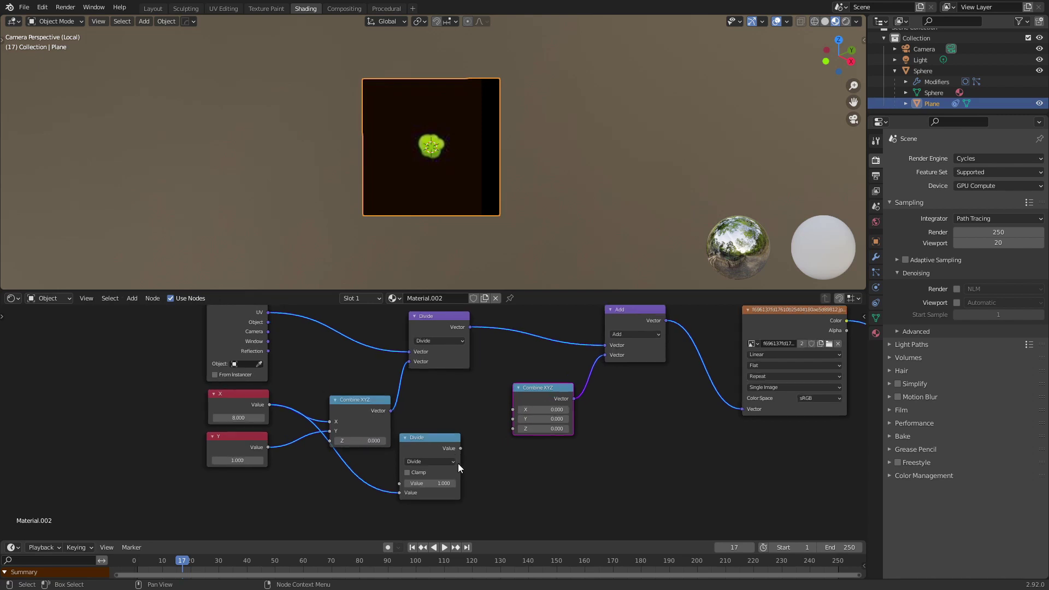
Position the Math Divide node directly beneath the first Combine XYZ node
{"action": "middle_click_drag", "start_coordinate": [458, 464], "coordinate": [497, 412]}
{"action": "left_click_drag", "start_coordinate": [470, 390], "coordinate": [401, 419]}
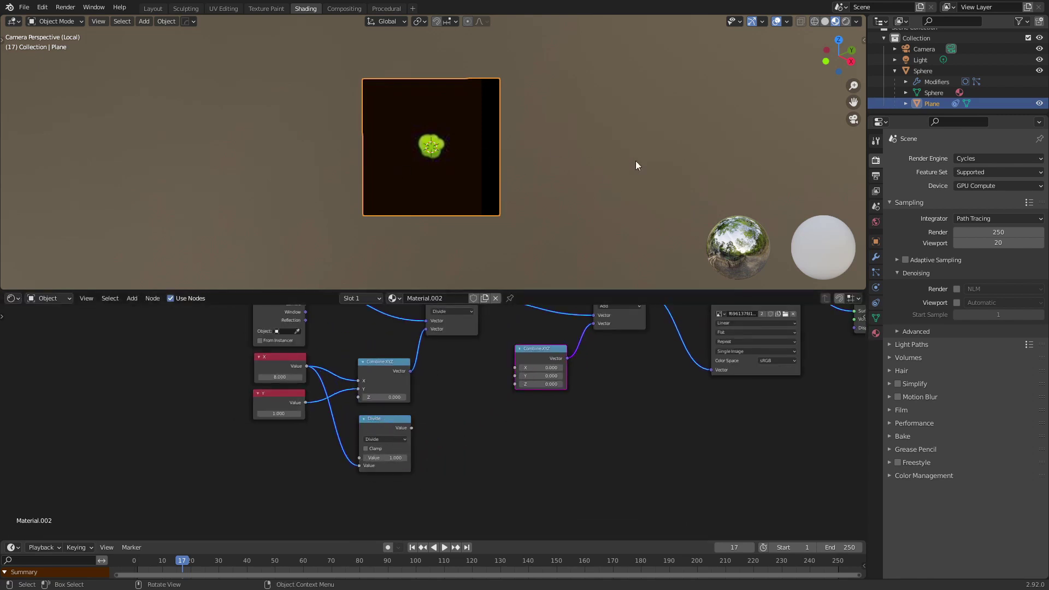
{"action": "middle_click_drag", "start_coordinate": [467, 452], "coordinate": [473, 427]}
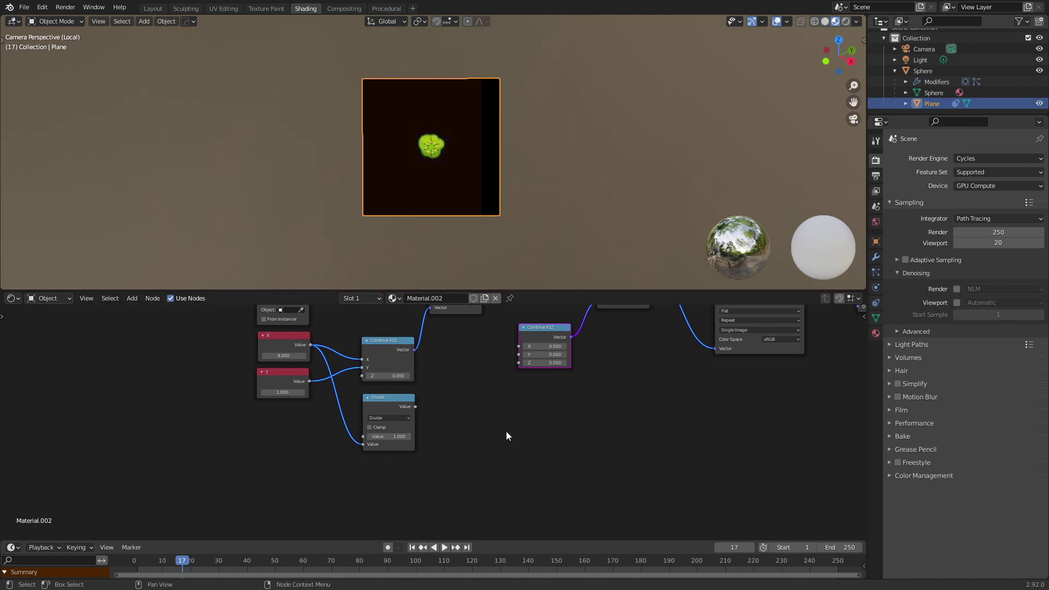
{"action": "middle_click_drag", "start_coordinate": [476, 444], "coordinate": [479, 438]}
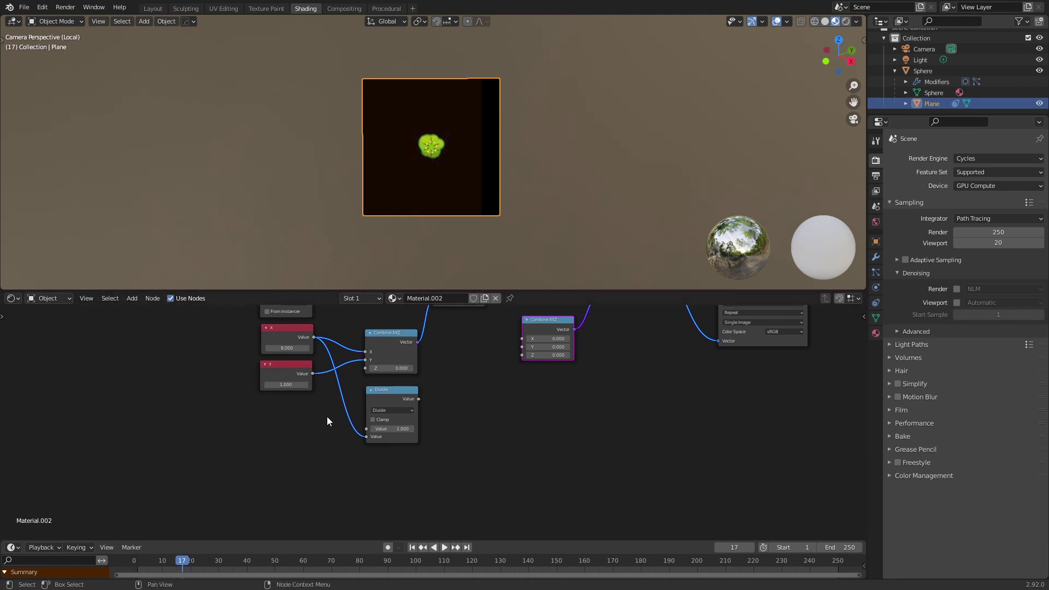
{"action": "mouse_move", "coordinate": [327, 416]}
{"action": "middle_mouse_down"}
{"action": "mouse_move", "coordinate": [336, 378]}
{"action": "mouse_move", "coordinate": [347, 422]}
{"action": "middle_mouse_up"}
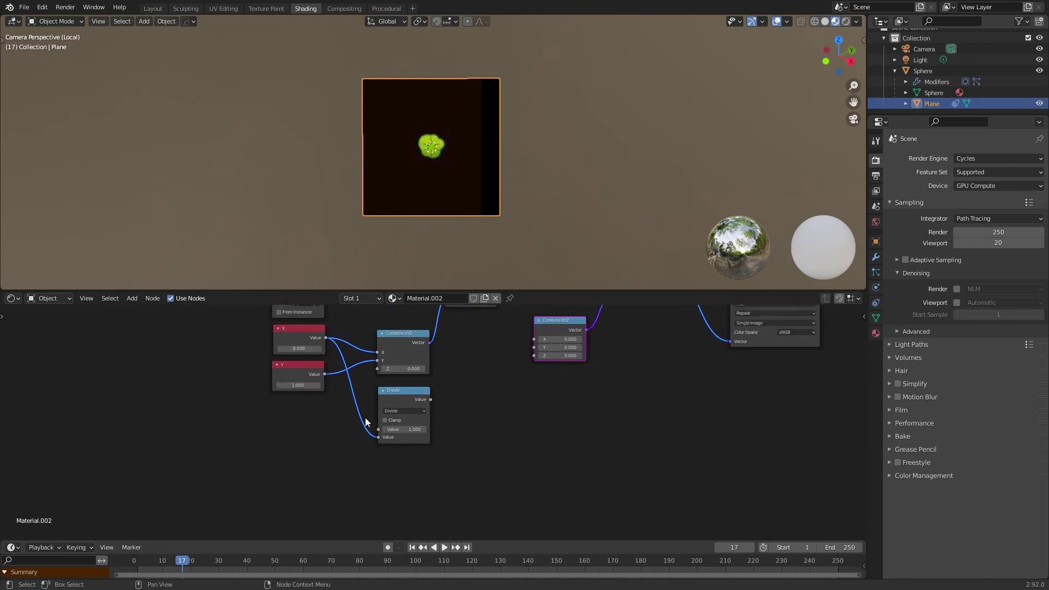
{"action": "left_click_drag", "start_coordinate": [400, 390], "coordinate": [399, 383]}
Duplicate the Math Divide node directly below and connect X to its first input and Y to its second
{"action": "middle_click_drag", "start_coordinate": [450, 154], "coordinate": [427, 193], "text": "shift"}
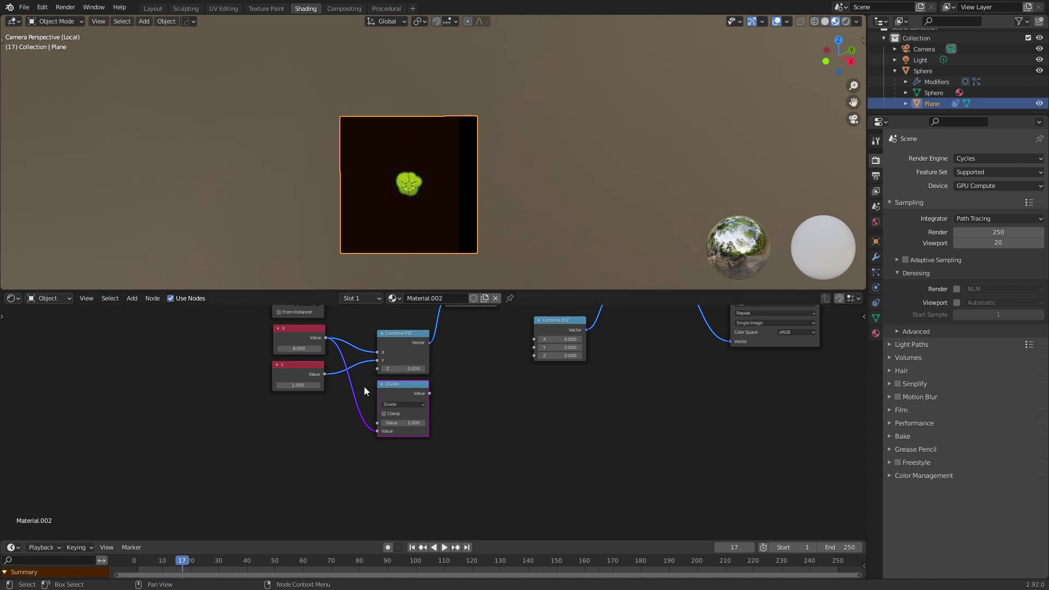
{"action": "key", "text": "shift+d"}
{"action": "left_click", "coordinate": [408, 501]}
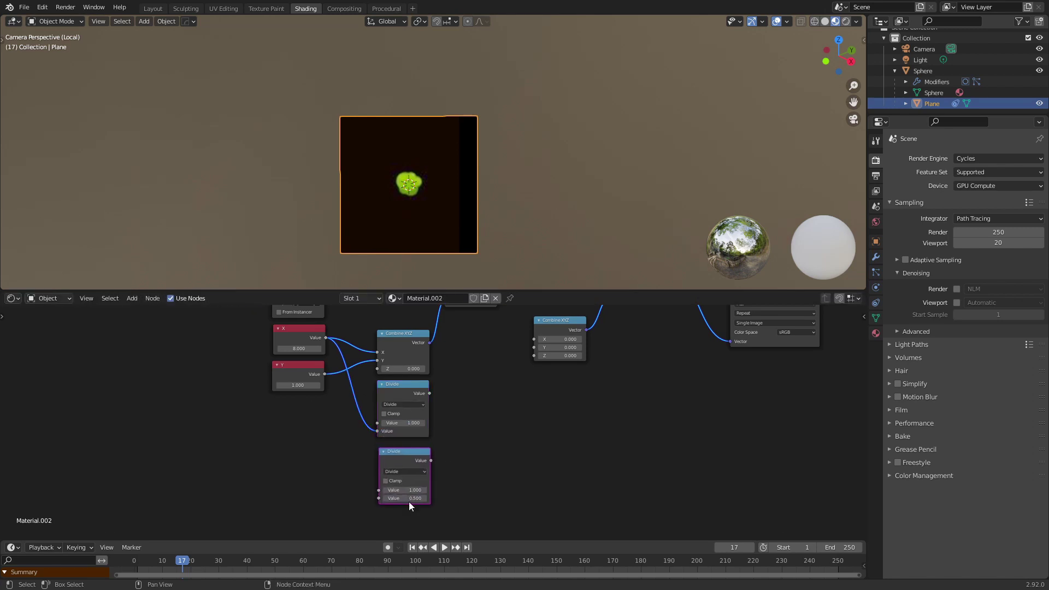
{"action": "left_click_drag", "start_coordinate": [323, 336], "coordinate": [363, 468]}
{"action": "left_click_drag", "start_coordinate": [326, 338], "coordinate": [379, 490]}
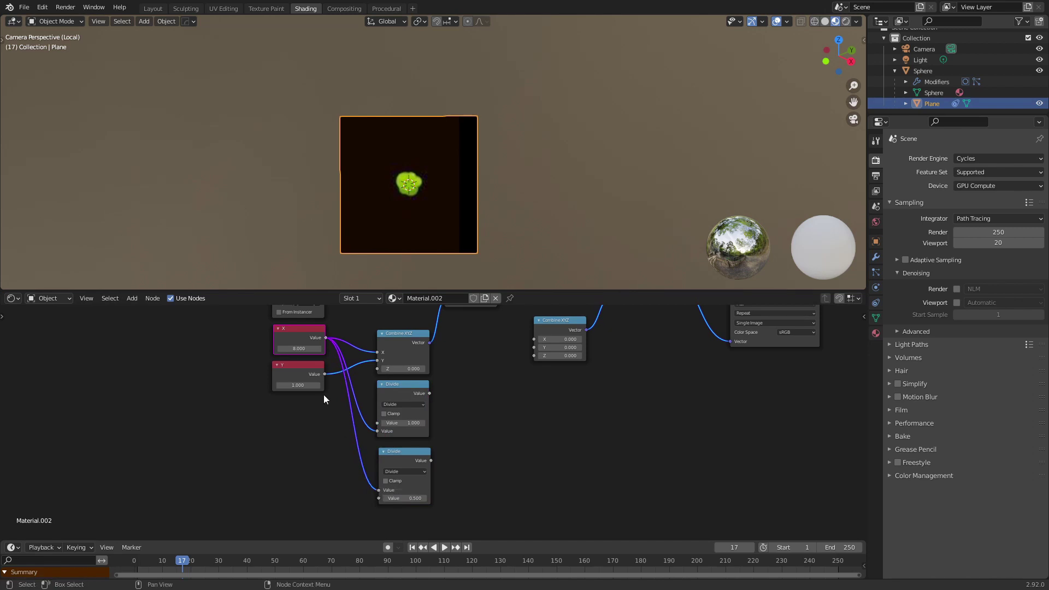
{"action": "left_click_drag", "start_coordinate": [324, 374], "coordinate": [379, 498]}
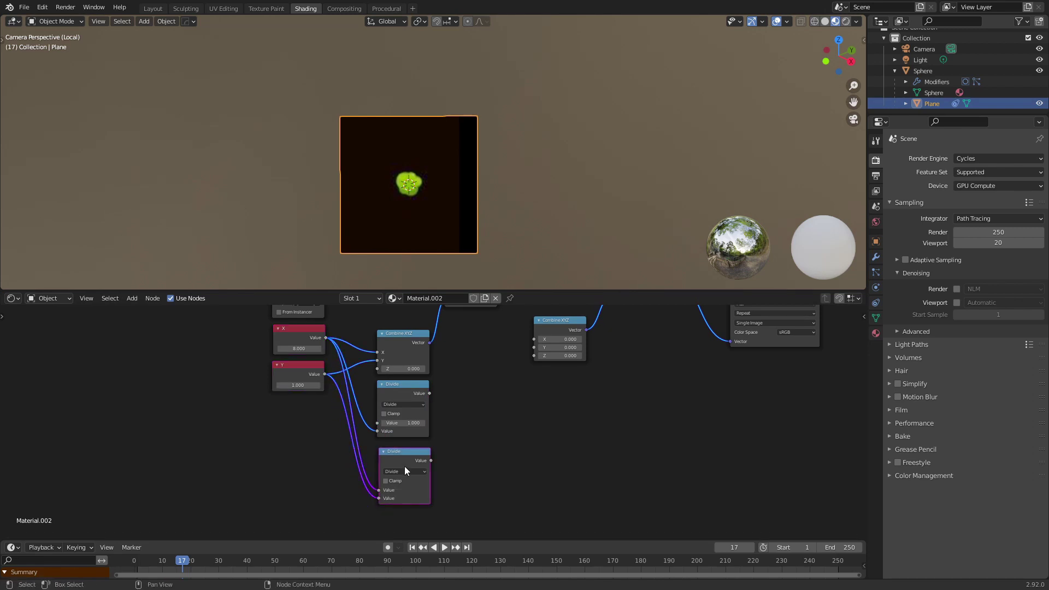
Set the duplicated Math node's operation to Multiply
{"action": "left_click", "coordinate": [404, 471]}
{"action": "left_click", "coordinate": [405, 508]}
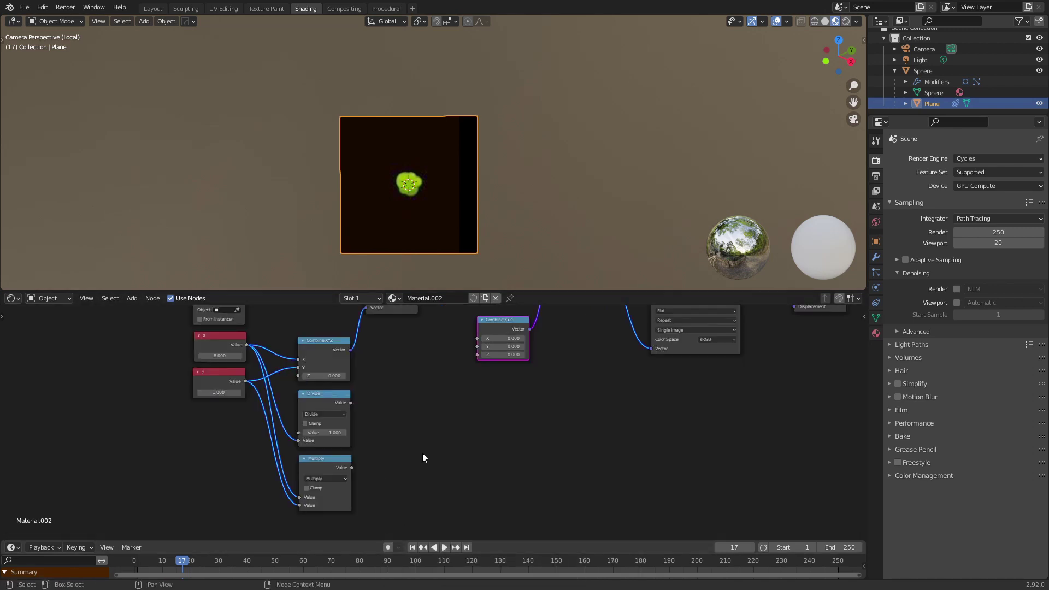
{"action": "middle_click_drag", "start_coordinate": [422, 453], "coordinate": [424, 449]}
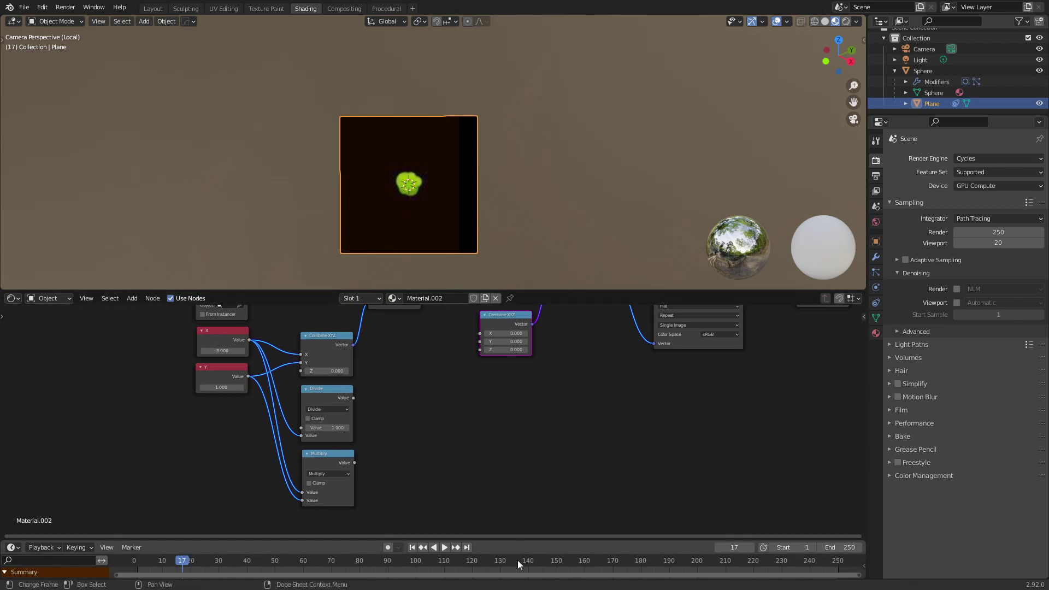
Set the scene's end frame to 100
{"action": "left_click", "coordinate": [841, 548]}
{"action": "type", "text": "100"}
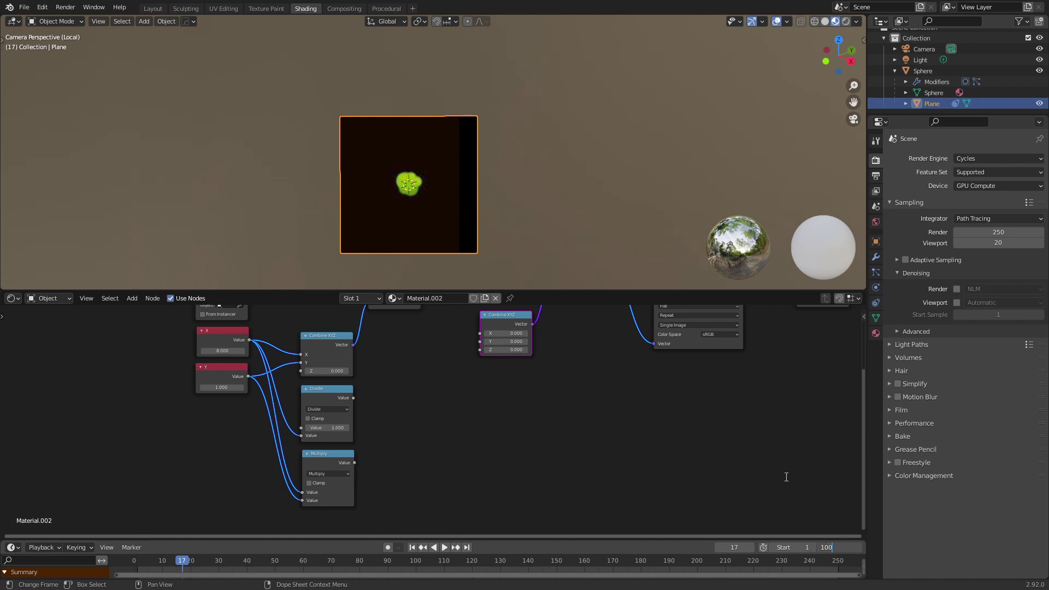
{"action": "key", "text": "Return"}
Add a Value node below the Multiply node and place a duplicate of it directly underneath
{"action": "middle_click_drag", "start_coordinate": [351, 509], "coordinate": [405, 447]}
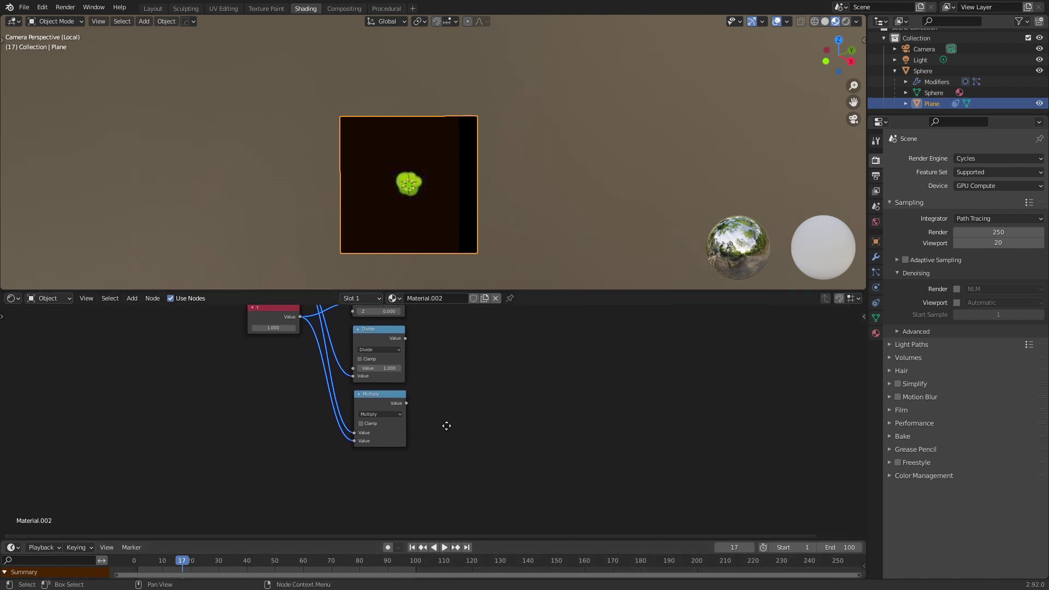
{"action": "key", "text": "shift+a"}
{"action": "left_click", "coordinate": [300, 437]}
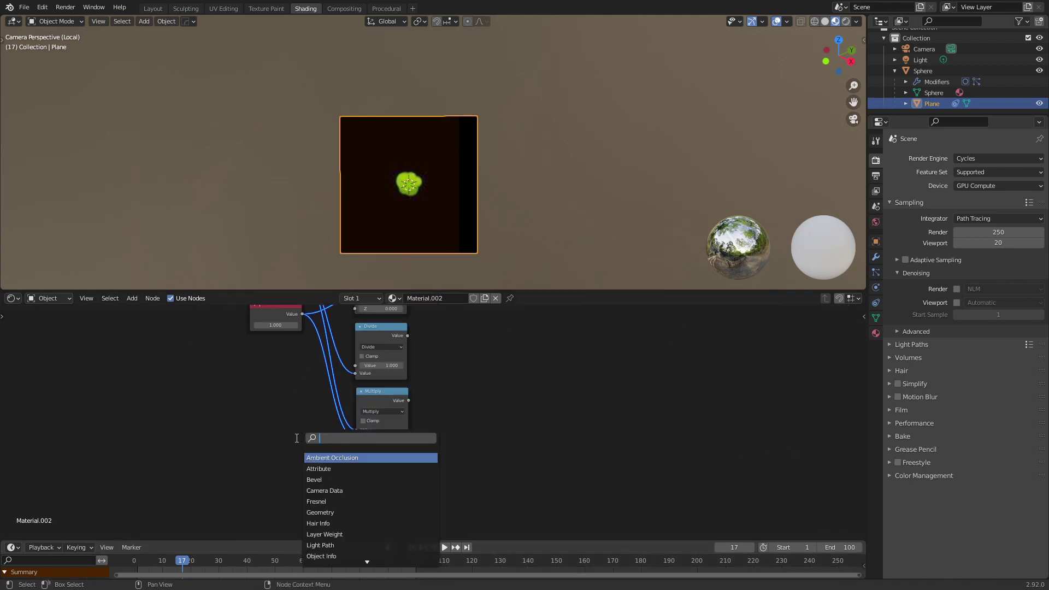
{"action": "type", "text": "valu"}
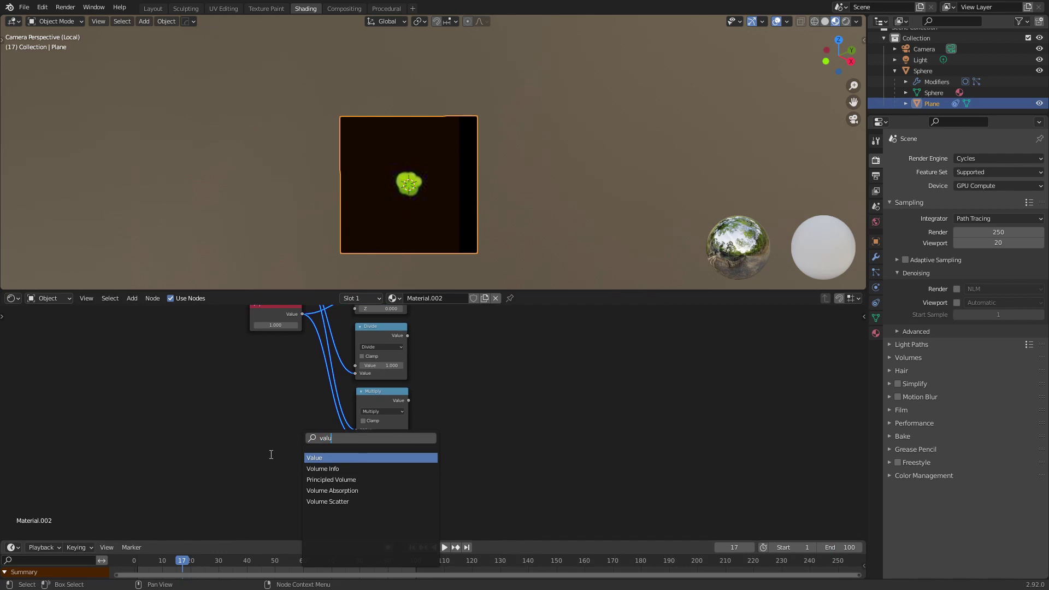
{"action": "key", "text": "Return"}
{"action": "left_click", "coordinate": [272, 480]}
{"action": "middle_click_drag", "start_coordinate": [272, 481], "coordinate": [272, 421]}
{"action": "key", "text": "shift+d"}
{"action": "left_click", "coordinate": [269, 457]}
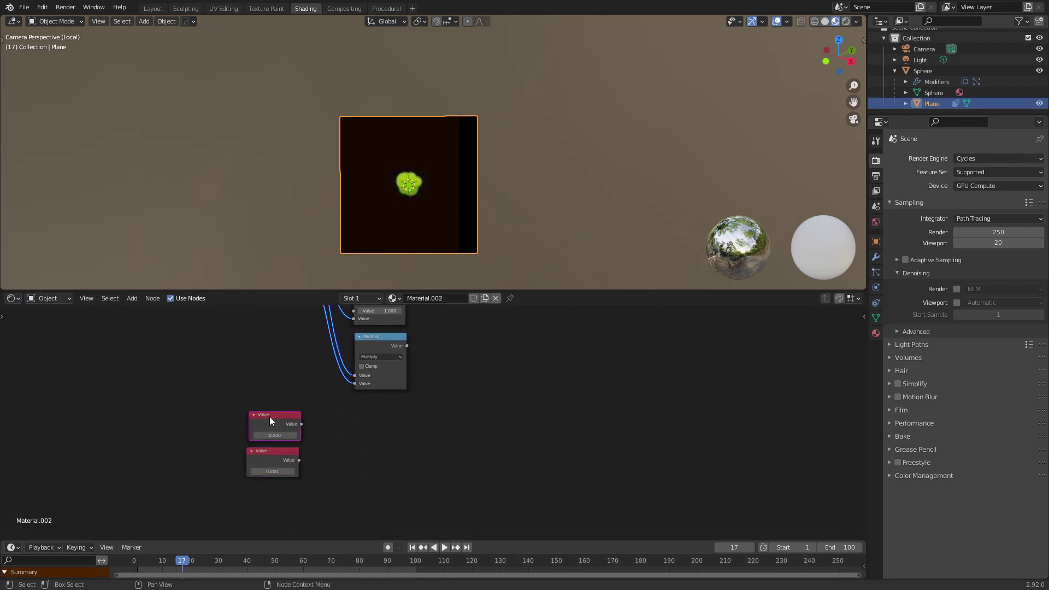
Label the upper new Value node Current and the lower one Total Frames, keeping them stacked
{"action": "right_click", "coordinate": [270, 416]}
{"action": "left_click", "coordinate": [248, 417]}
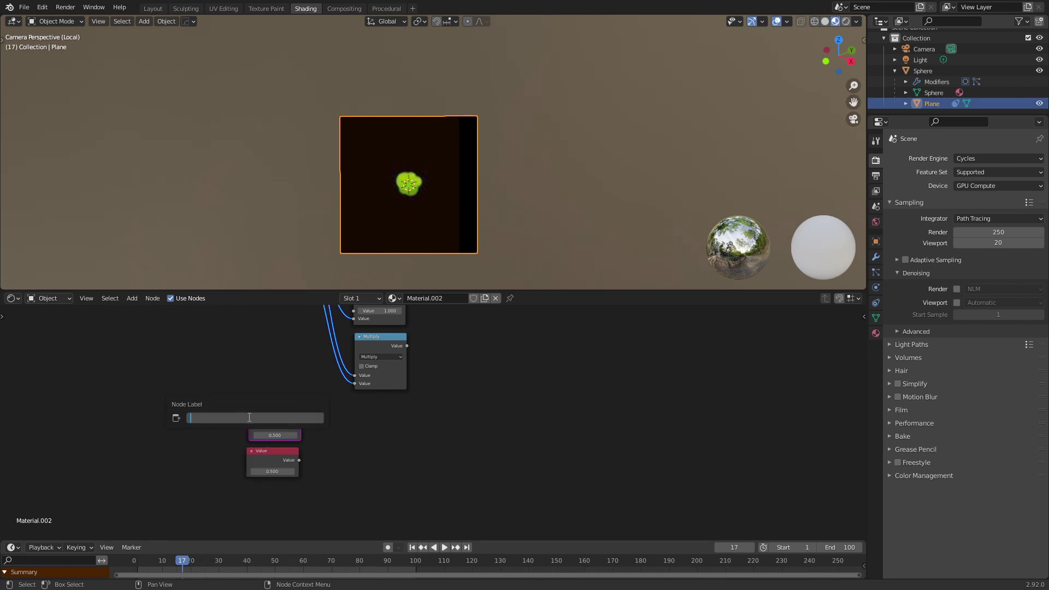
{"action": "type", "text": "Current"}
{"action": "key", "text": "Return"}
{"action": "right_click", "coordinate": [270, 453]}
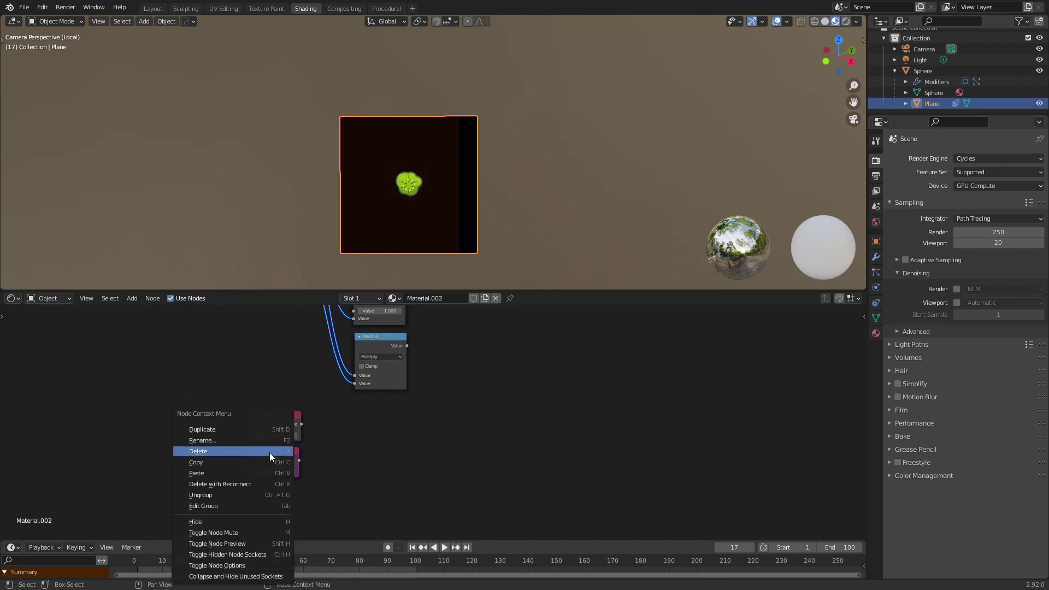
{"action": "left_click", "coordinate": [225, 441]}
{"action": "type", "text": "Totale"}
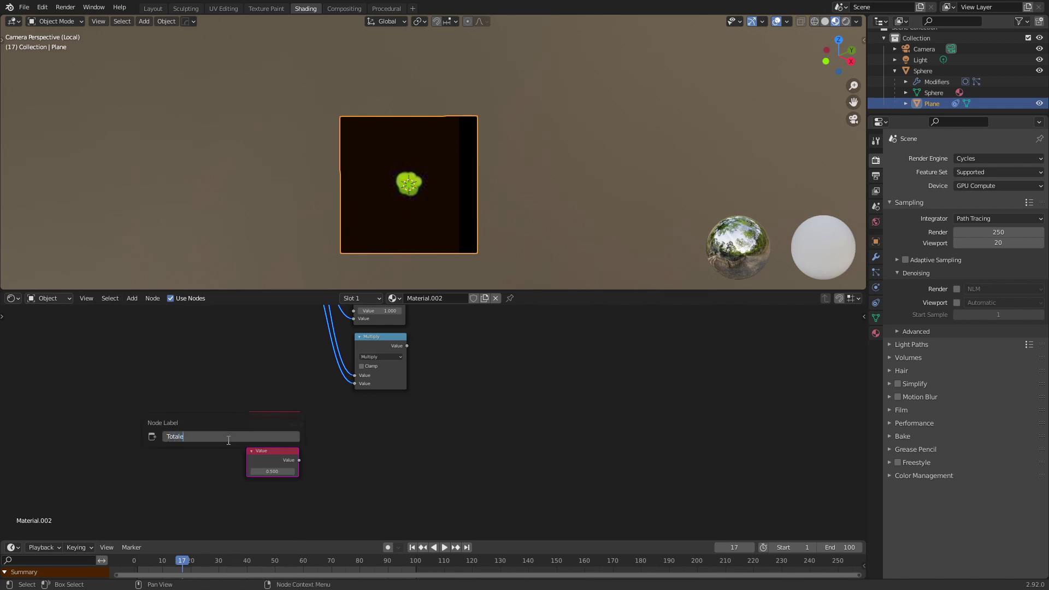
{"action": "key", "text": "BackSpace"}
{"action": "type", "text": "Frames"}
{"action": "key", "text": "Return"}
{"action": "left_click_drag", "start_coordinate": [262, 460], "coordinate": [264, 461]}
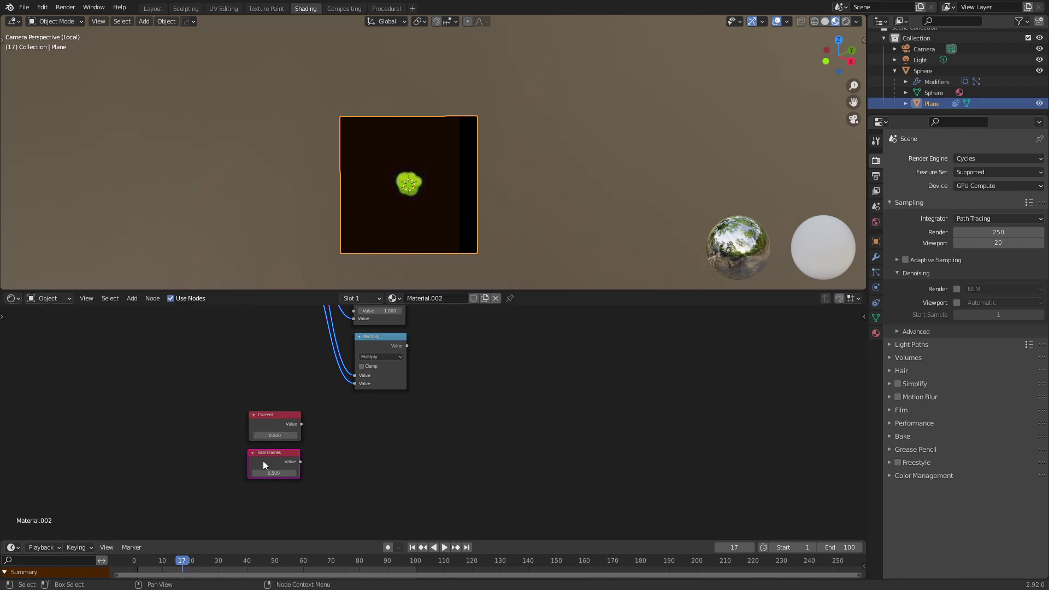
Copy the scene's end frame as a new driver and paste it onto the Total Frames value
{"action": "right_click", "coordinate": [828, 548]}
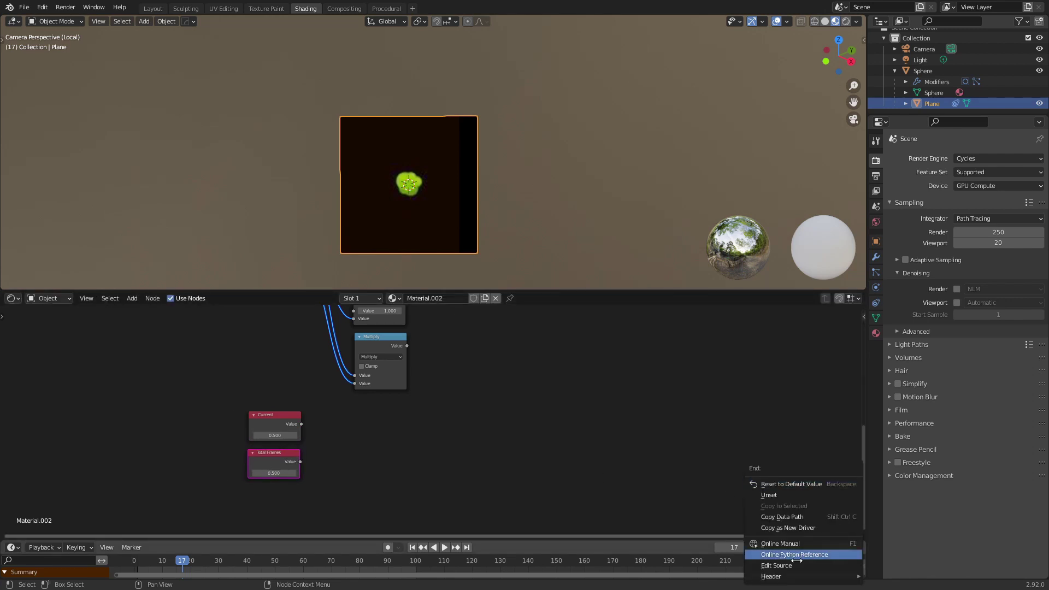
{"action": "left_click", "coordinate": [809, 528]}
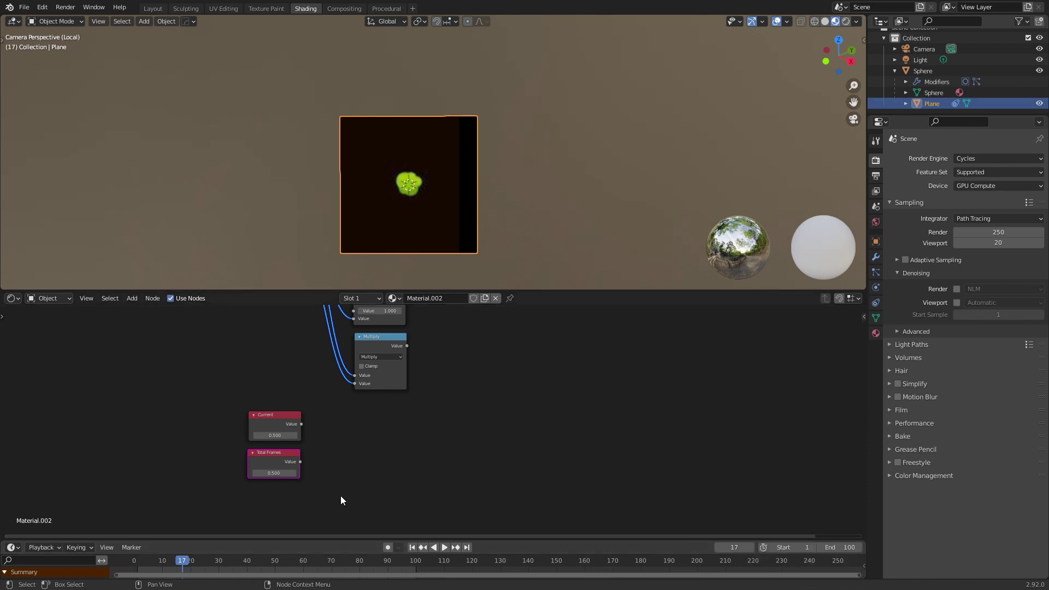
{"action": "right_click", "coordinate": [276, 474]}
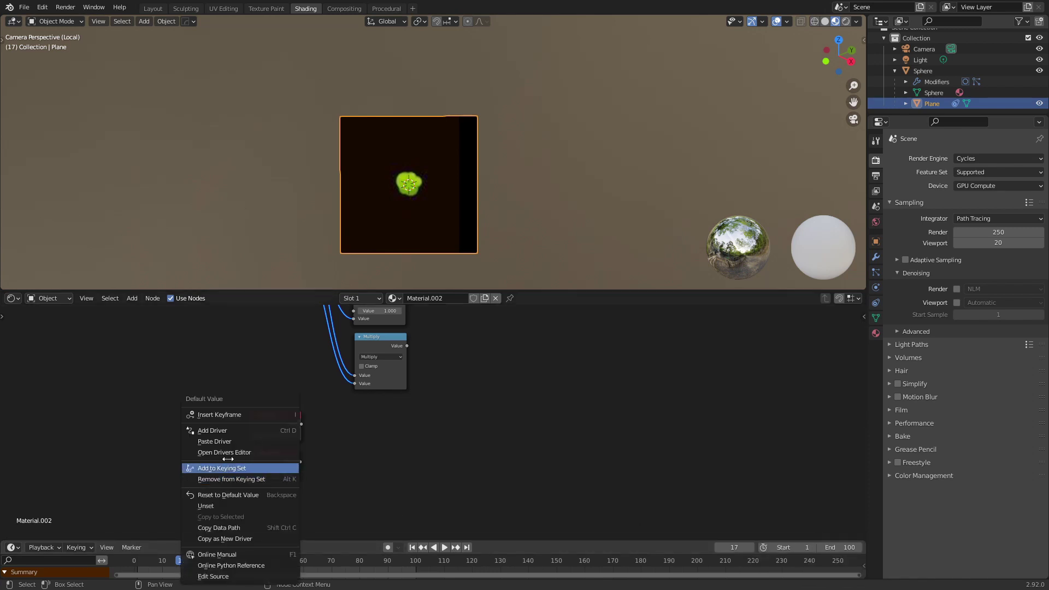
{"action": "left_click", "coordinate": [227, 441]}
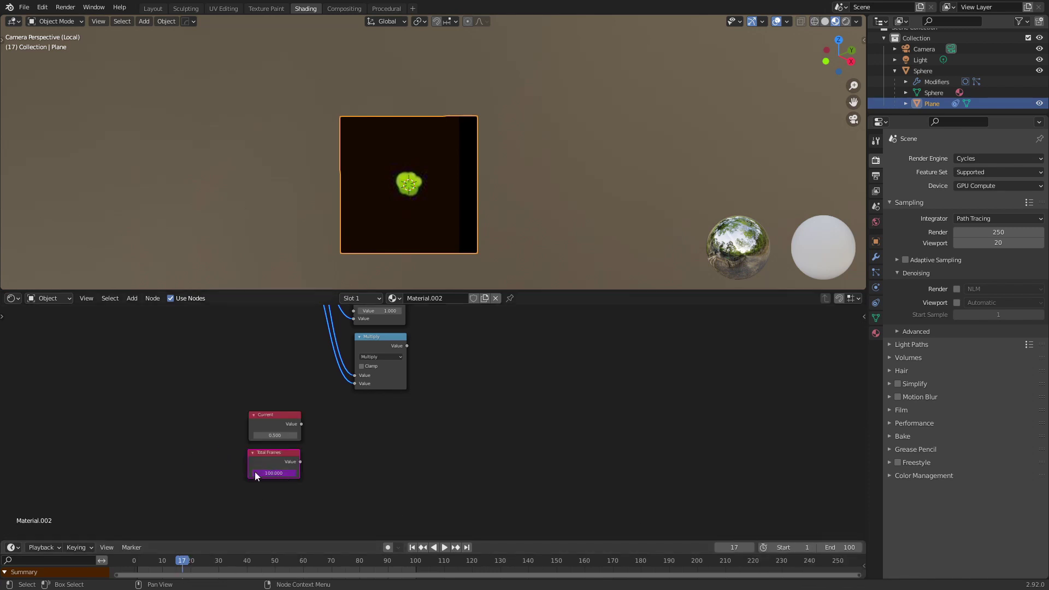
Test the Total Frames driver by changing the scene's end frame to 105, and set it back to 100
{"action": "left_click_drag", "start_coordinate": [837, 545], "coordinate": [840, 545]}
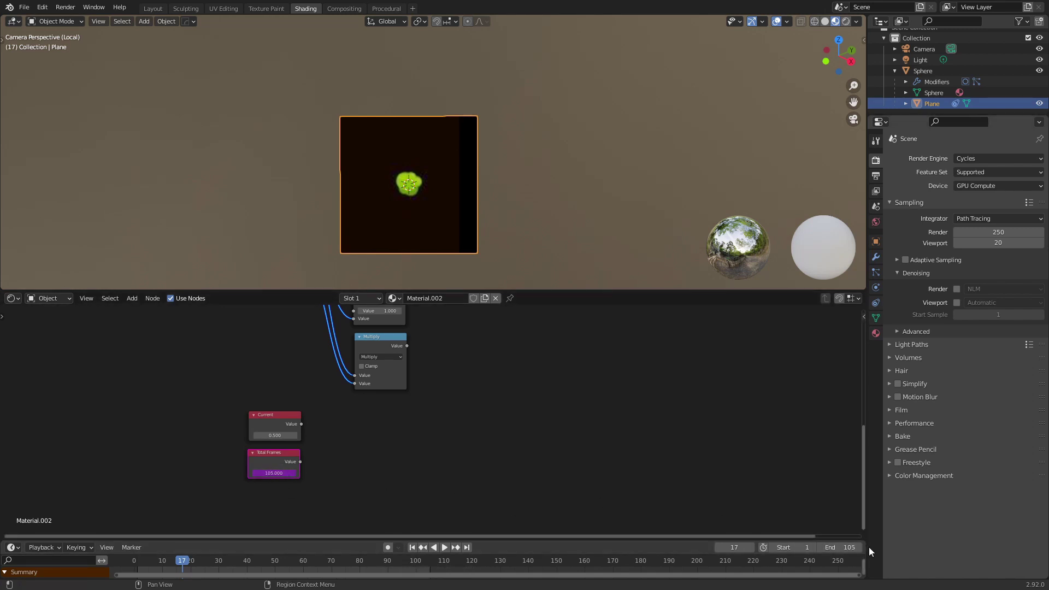
{"action": "left_click", "coordinate": [845, 547]}
{"action": "type", "text": "100"}
{"action": "key", "text": "Return"}
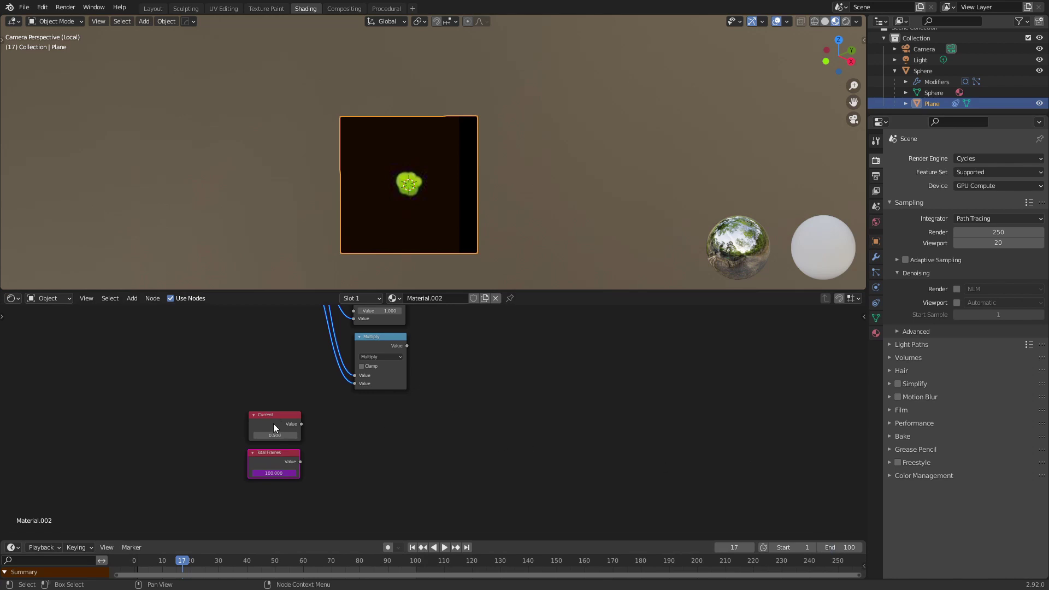
Drive the Current node's value with an expression that follows the current frame number
{"action": "left_click", "coordinate": [281, 436]}
{"action": "type", "text": "#"}
Add a Math node beside the Current and Total Frames nodes
{"action": "middle_click_drag", "start_coordinate": [350, 464], "coordinate": [343, 450]}
{"action": "key", "text": "shift+a"}
{"action": "left_click", "coordinate": [346, 428]}
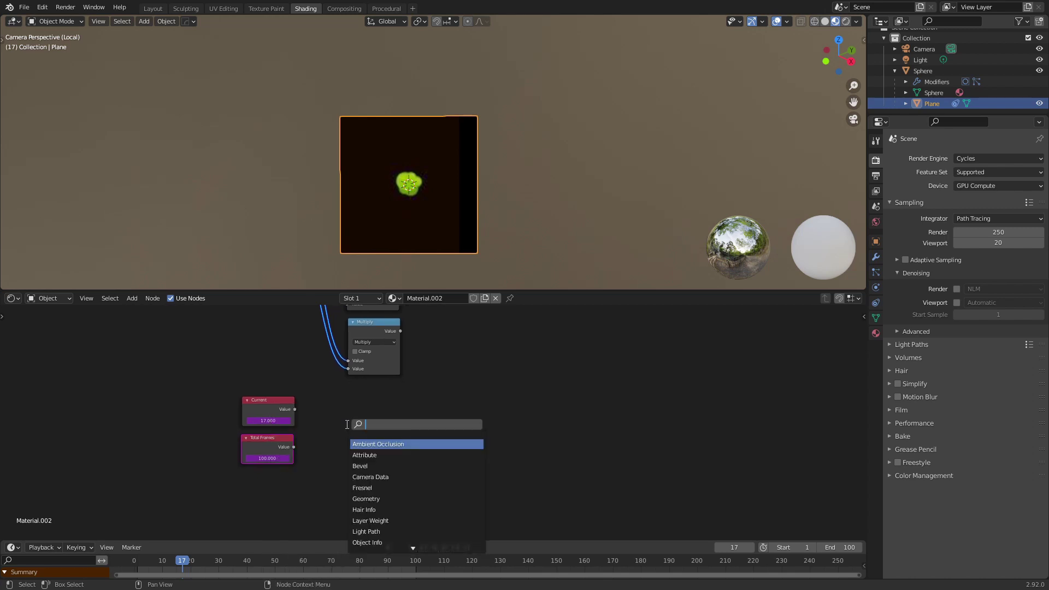
{"action": "type", "text": "add"}
{"action": "key", "text": "Return"}
{"action": "left_click", "coordinate": [339, 416]}
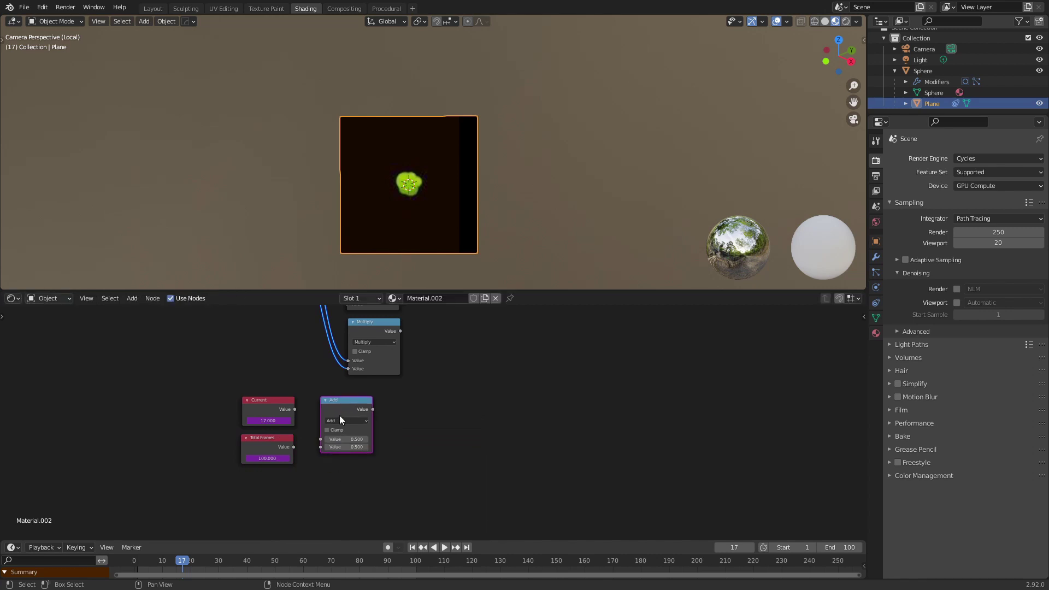
Set the new Math node to Divide and connect Current to its first input and Total Frames to its second
{"action": "scroll", "coordinate": [339, 418], "scroll_direction": "up", "scroll_amount": 1}
{"action": "left_click", "coordinate": [326, 424]}
{"action": "left_click", "coordinate": [336, 484]}
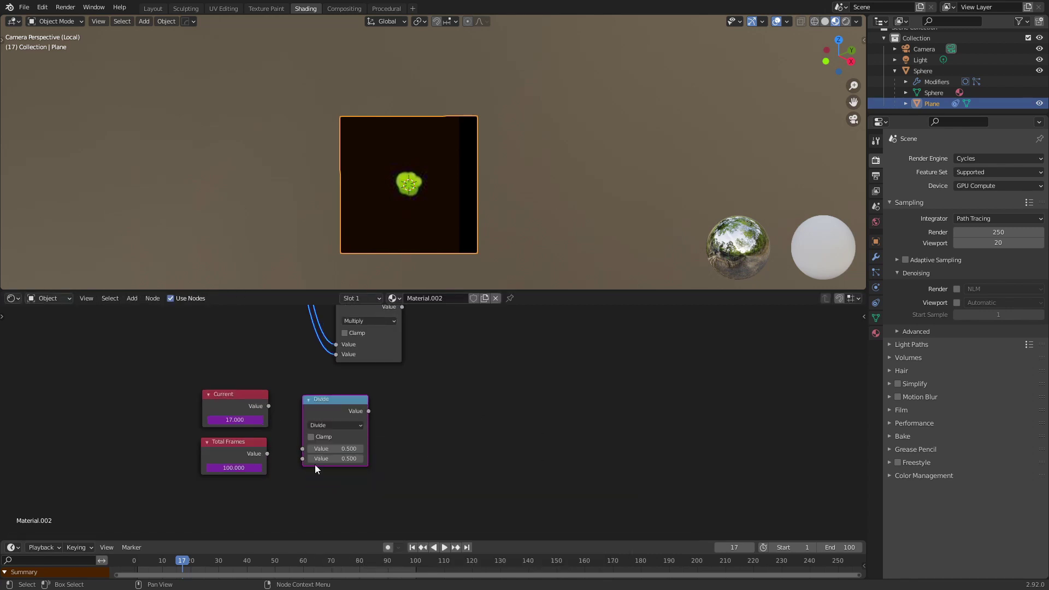
{"action": "left_click_drag", "start_coordinate": [267, 405], "coordinate": [303, 458]}
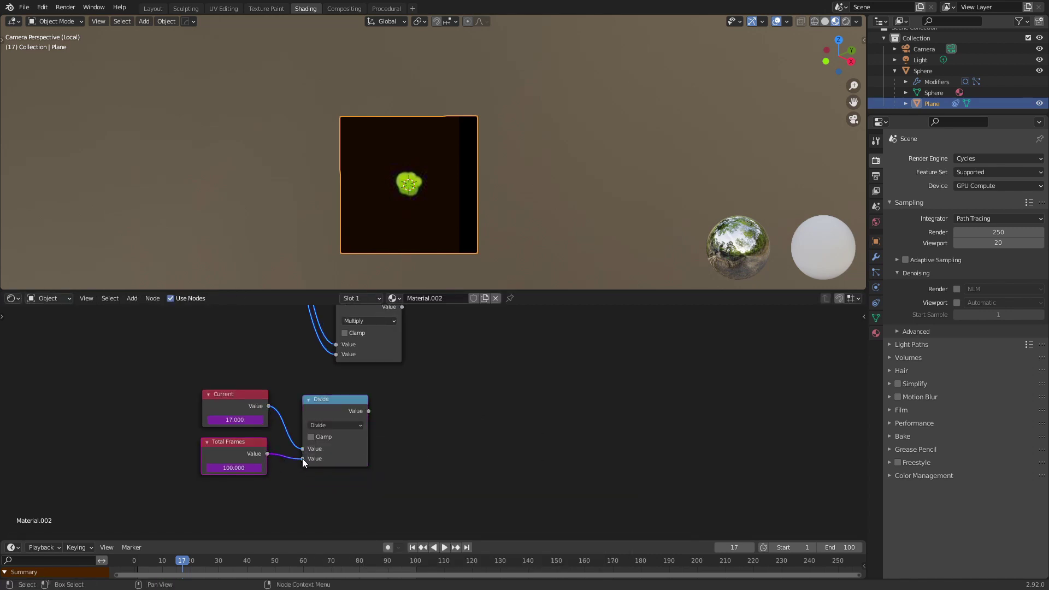
{"action": "left_click_drag", "start_coordinate": [325, 406], "coordinate": [319, 403]}
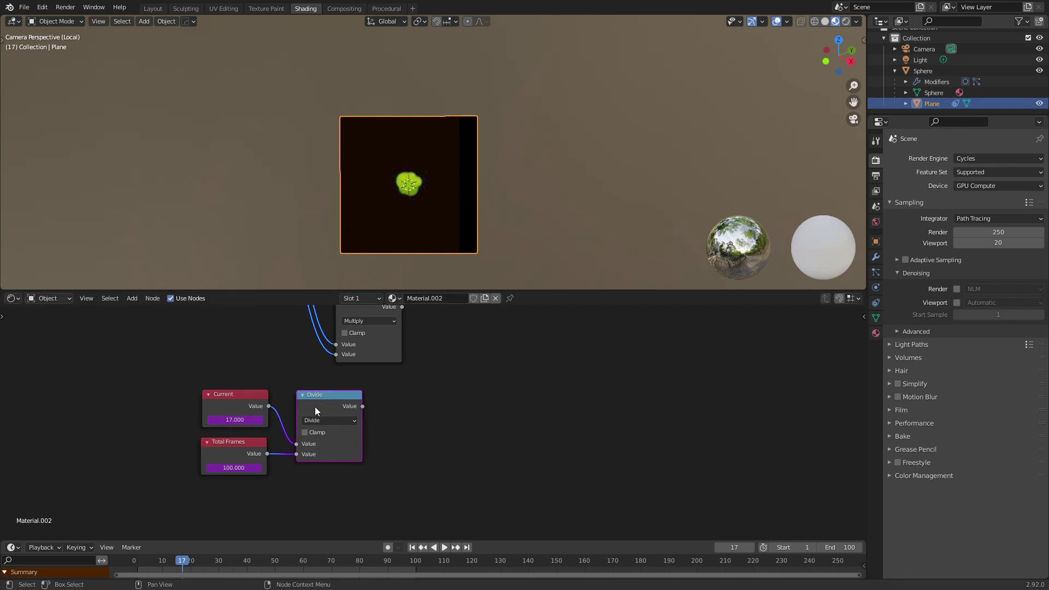
Preview the Current by Total Frames Divide output on the plane and scrub the timeline between frames 100 and 0
{"action": "left_click", "coordinate": [340, 400], "text": "ctrl+shift"}
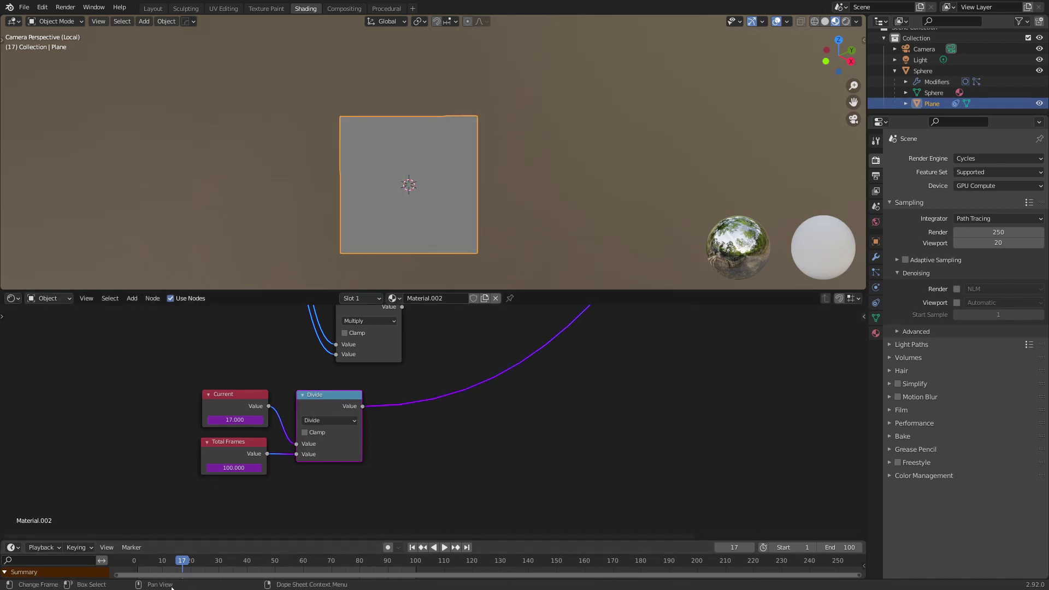
{"action": "mouse_move", "coordinate": [193, 559]}
{"action": "left_mouse_down"}
{"action": "mouse_move", "coordinate": [134, 560]}
{"action": "mouse_move", "coordinate": [860, 567]}
{"action": "mouse_move", "coordinate": [416, 564]}
{"action": "left_mouse_up"}
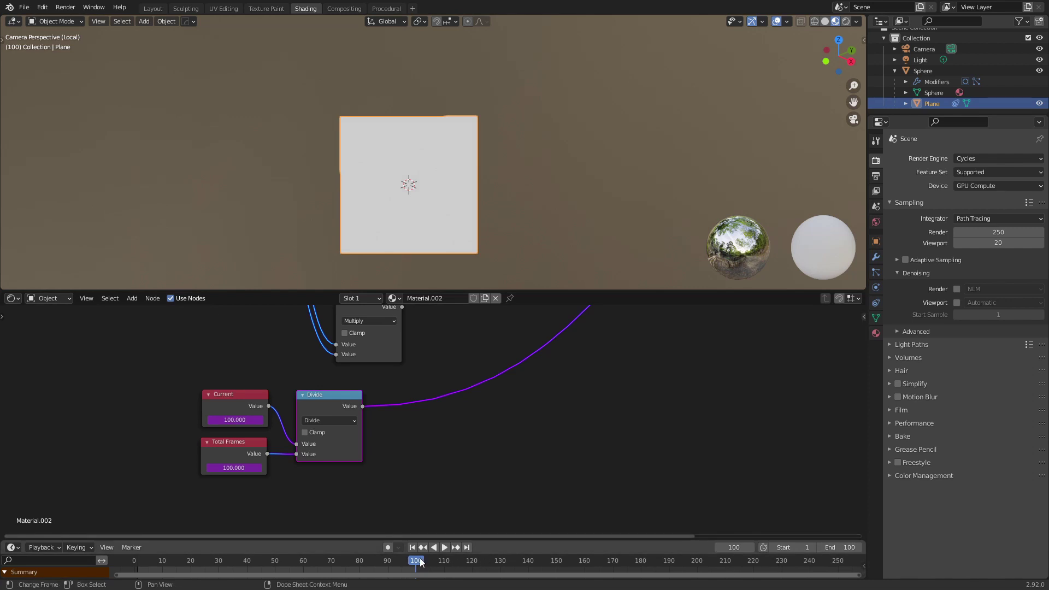
{"action": "left_click_drag", "start_coordinate": [414, 561], "coordinate": [416, 561]}
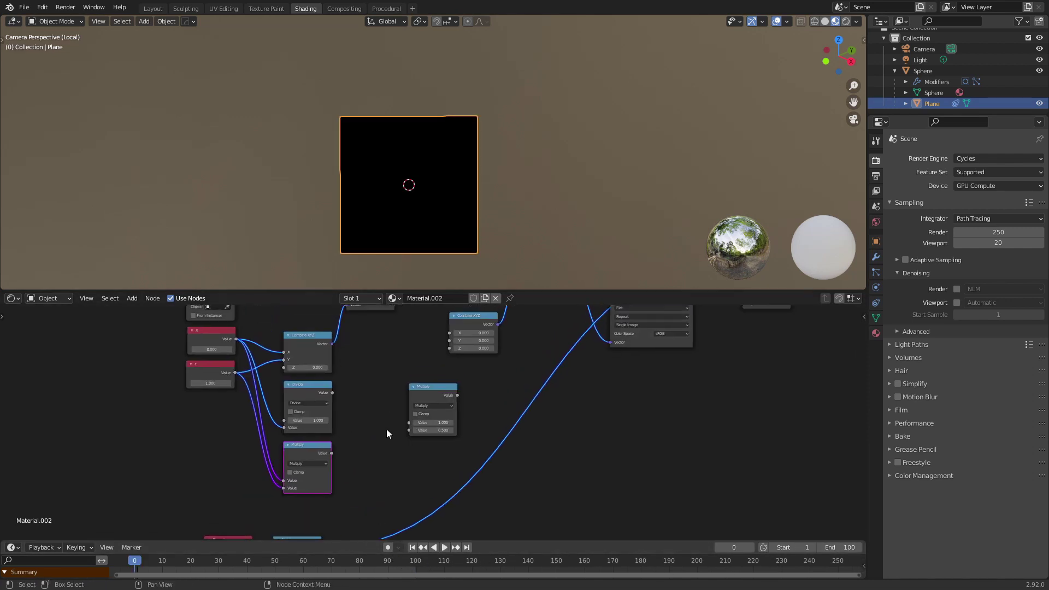
Place the spare Multiply node beside the X and Y Multiply node, and feed it that node's result and the Current/Total Frames Divide output
{"action": "scroll", "coordinate": [385, 426], "scroll_direction": "down", "scroll_amount": 2, "text": "shift"}
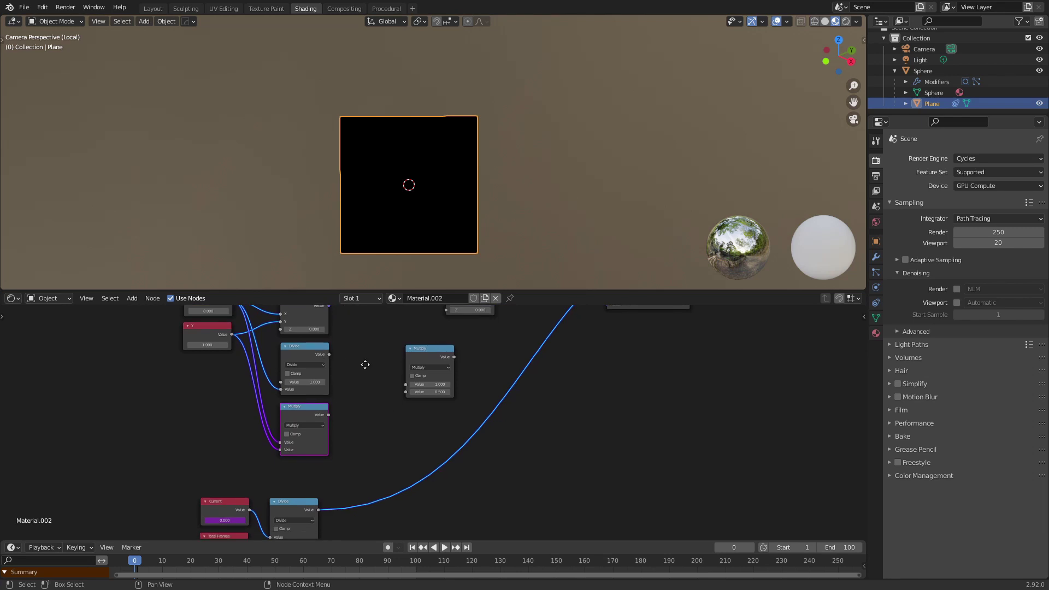
{"action": "middle_click_drag", "start_coordinate": [365, 365], "coordinate": [354, 392]}
{"action": "scroll", "coordinate": [354, 392], "scroll_direction": "down", "scroll_amount": 1}
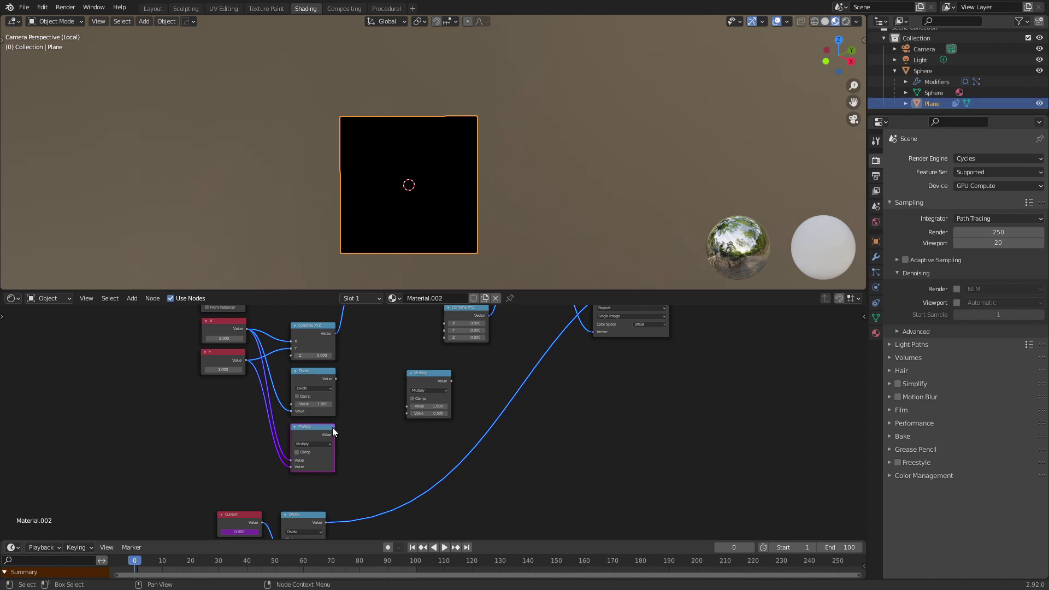
{"action": "middle_click_drag", "start_coordinate": [381, 453], "coordinate": [378, 434]}
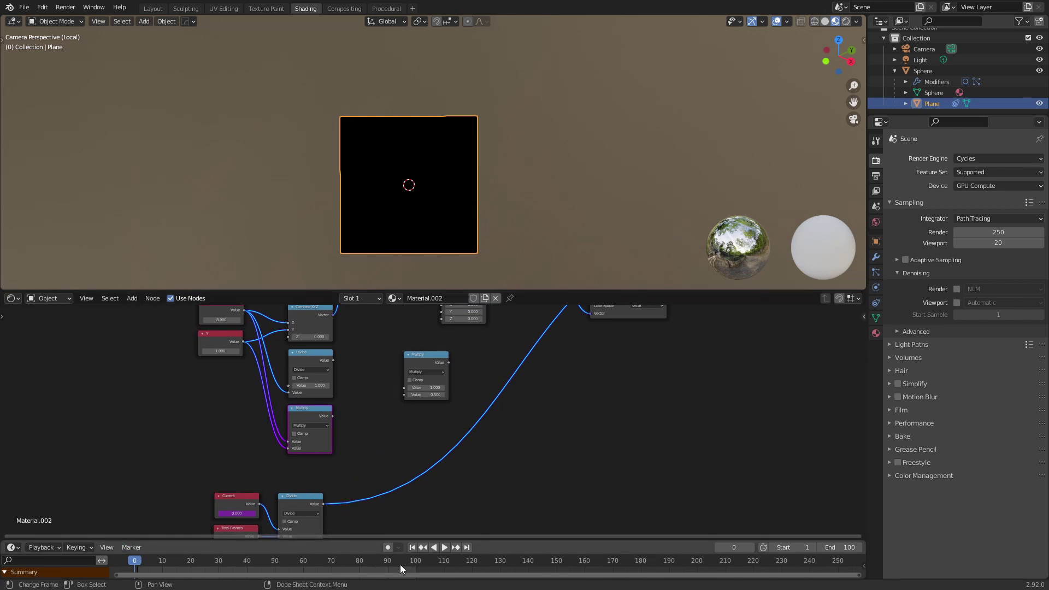
{"action": "middle_click_drag", "start_coordinate": [372, 460], "coordinate": [368, 436]}
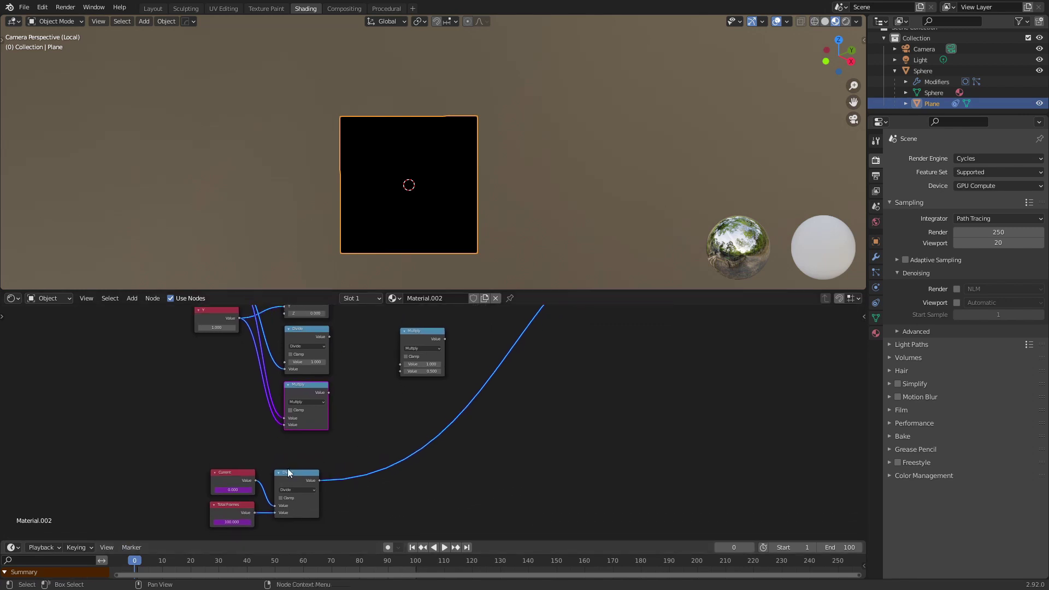
{"action": "left_click_drag", "start_coordinate": [294, 480], "coordinate": [301, 480]}
{"action": "scroll", "coordinate": [385, 390], "scroll_direction": "up", "scroll_amount": 1}
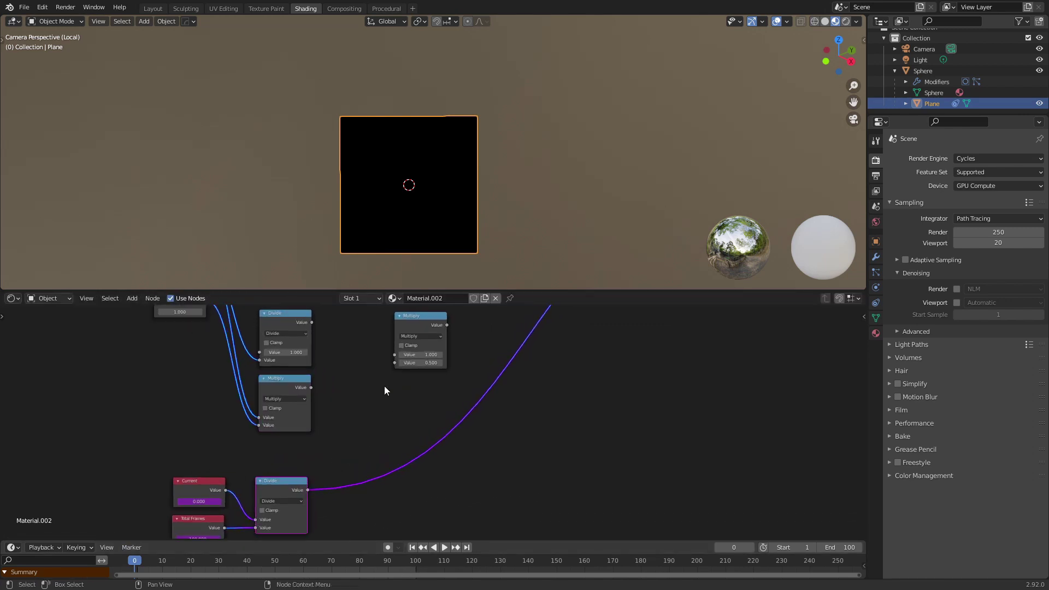
{"action": "left_click_drag", "start_coordinate": [406, 326], "coordinate": [342, 419]}
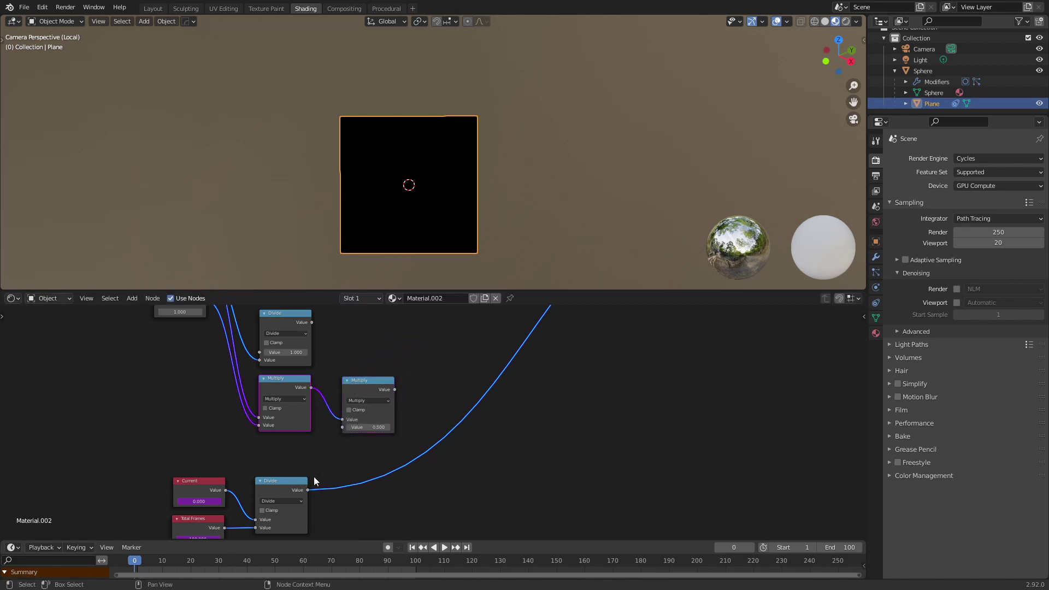
{"action": "left_click_drag", "start_coordinate": [307, 490], "coordinate": [342, 427]}
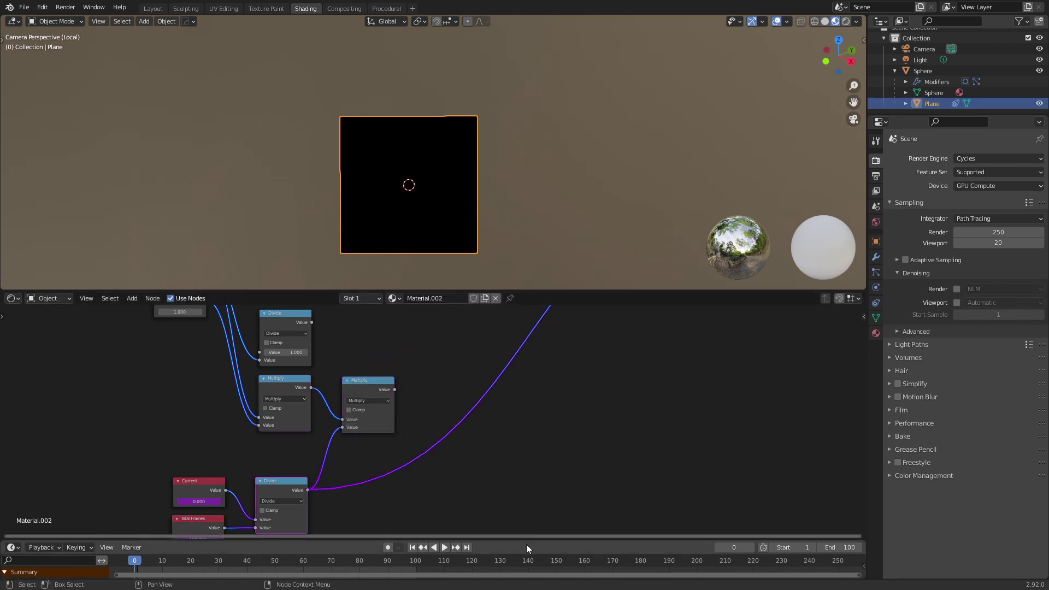
{"action": "middle_click_drag", "start_coordinate": [403, 520], "coordinate": [367, 405]}
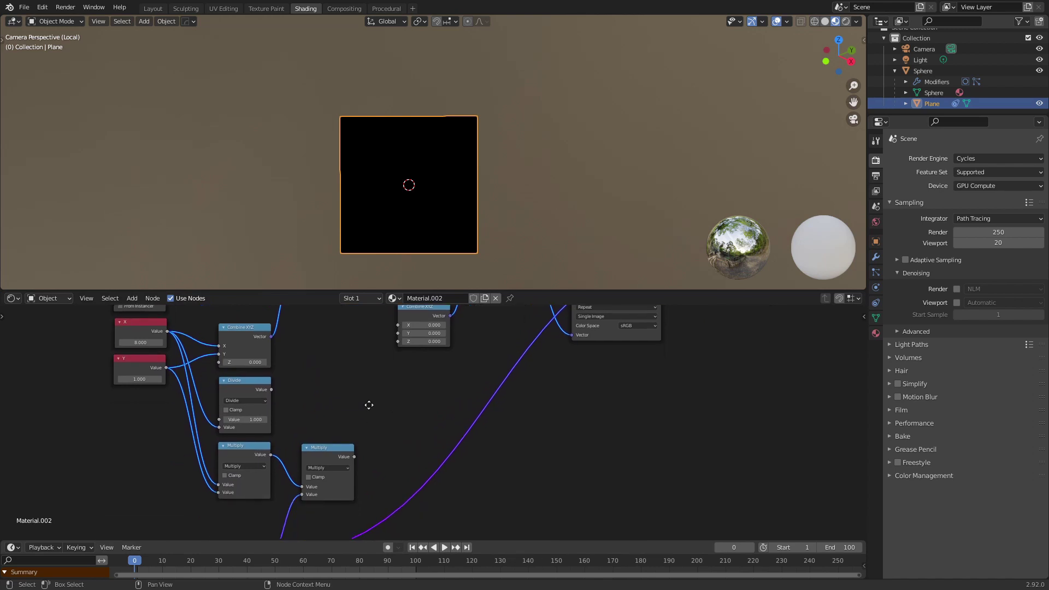
{"action": "left_click_drag", "start_coordinate": [330, 457], "coordinate": [324, 455]}
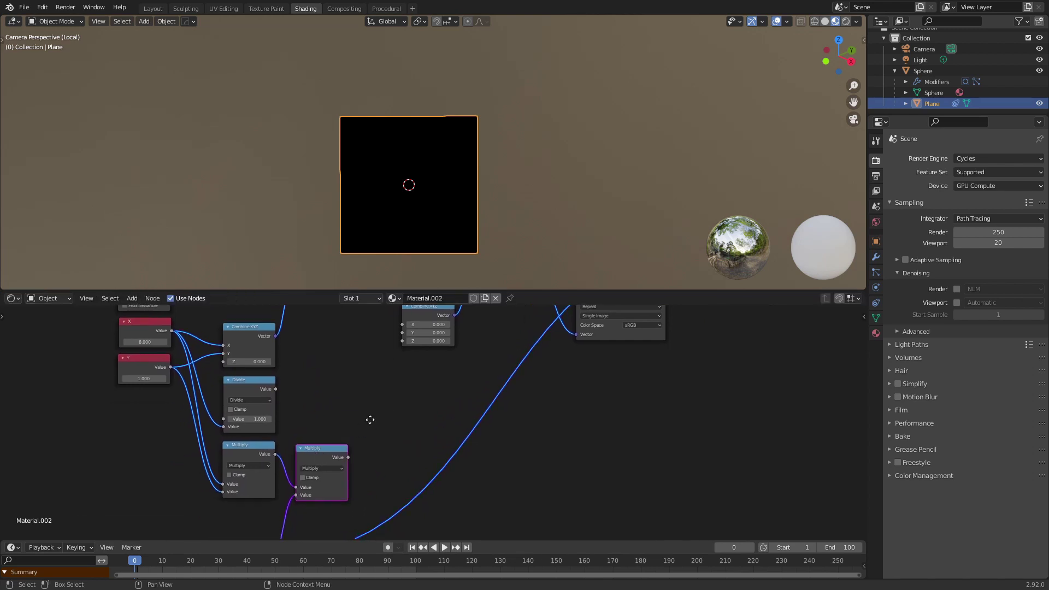
Duplicate the second Multiply node and connect the X Divide output to its first input and the original's output to its second
{"action": "middle_click_drag", "start_coordinate": [367, 419], "coordinate": [337, 416]}
{"action": "key", "text": "shift+d"}
{"action": "left_click", "coordinate": [393, 394]}
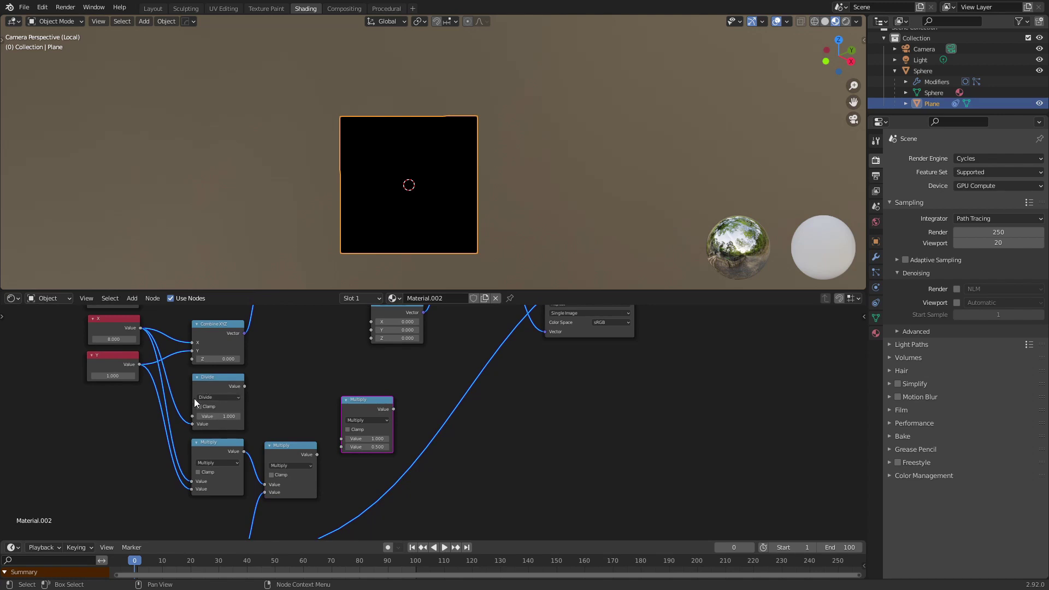
{"action": "left_click_drag", "start_coordinate": [245, 387], "coordinate": [348, 445]}
{"action": "scroll", "coordinate": [352, 398], "scroll_direction": "down", "scroll_amount": 2}
{"action": "middle_click_drag", "start_coordinate": [363, 393], "coordinate": [320, 386]}
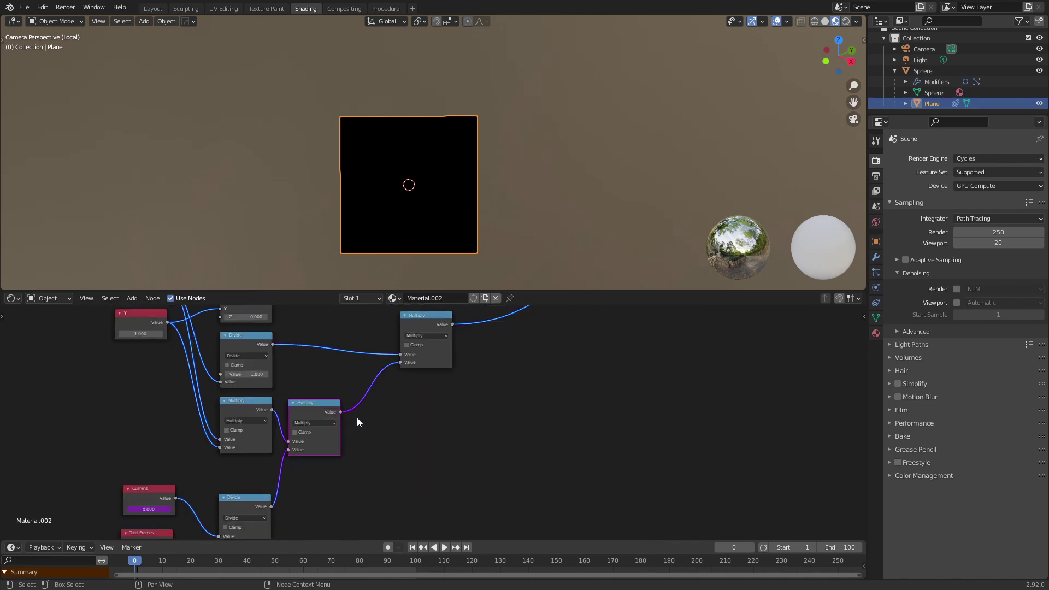
Duplicate the Multiply node, set the copy to Snap with increment 1.000, and insert it between that node and the last Multiply
{"action": "key", "text": "shift+d"}
{"action": "left_click", "coordinate": [480, 415]}
{"action": "left_click", "coordinate": [437, 424]}
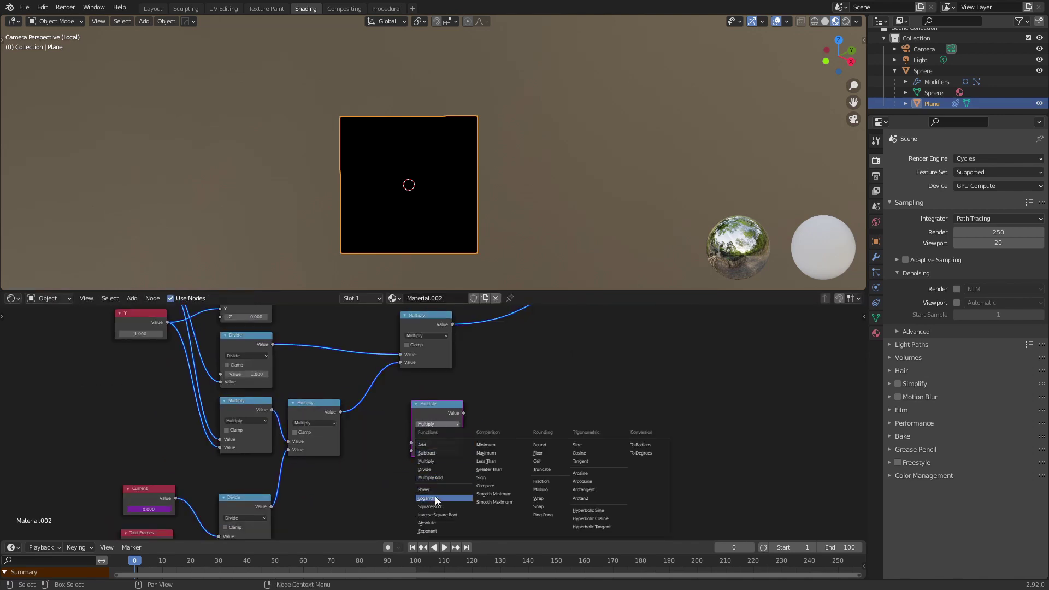
{"action": "left_click", "coordinate": [540, 506]}
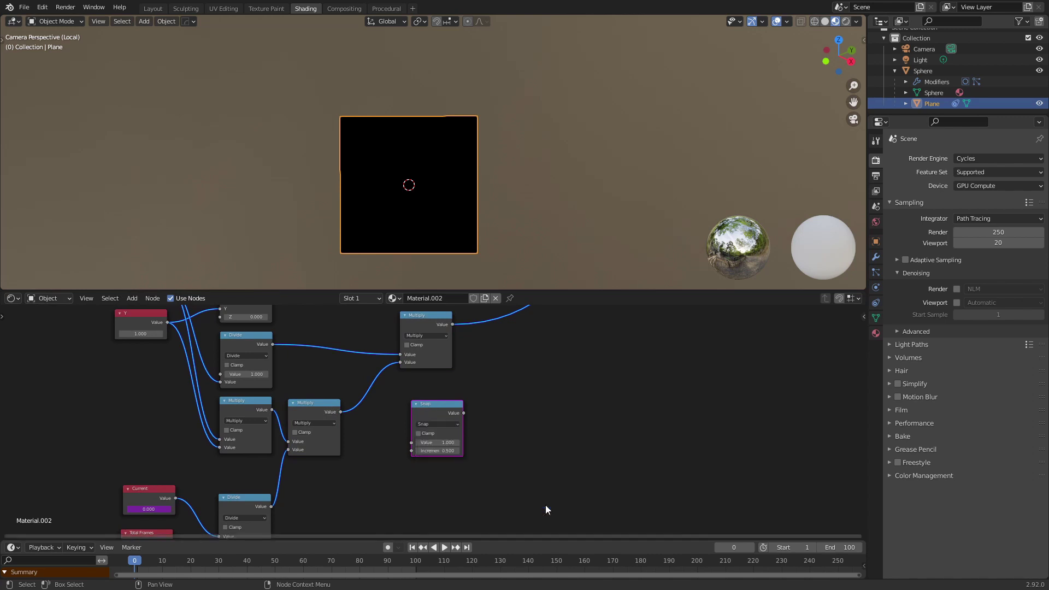
{"action": "left_click_drag", "start_coordinate": [437, 414], "coordinate": [392, 408]}
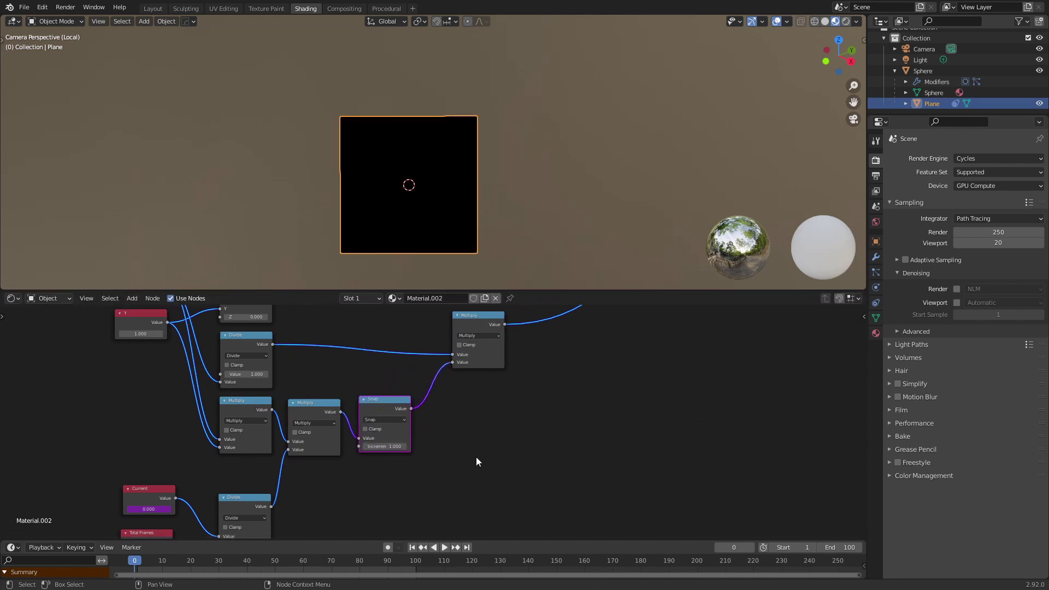
{"action": "left_click_drag", "start_coordinate": [368, 407], "coordinate": [362, 411]}
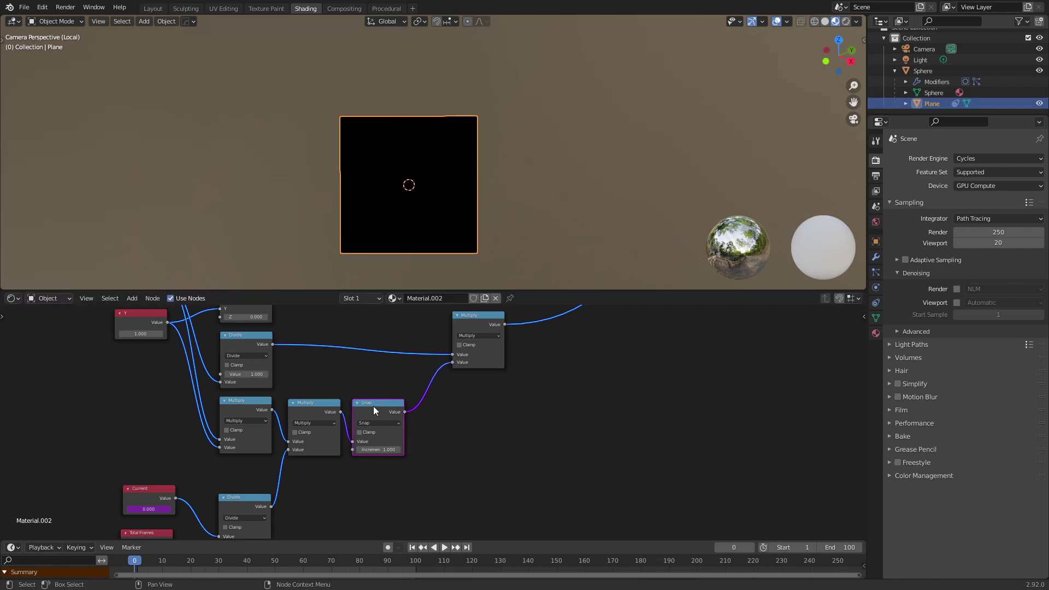
Preview the Snap output on the plane and scrub the timeline forward to frame 100
{"action": "middle_click_drag", "start_coordinate": [396, 469], "coordinate": [403, 421]}
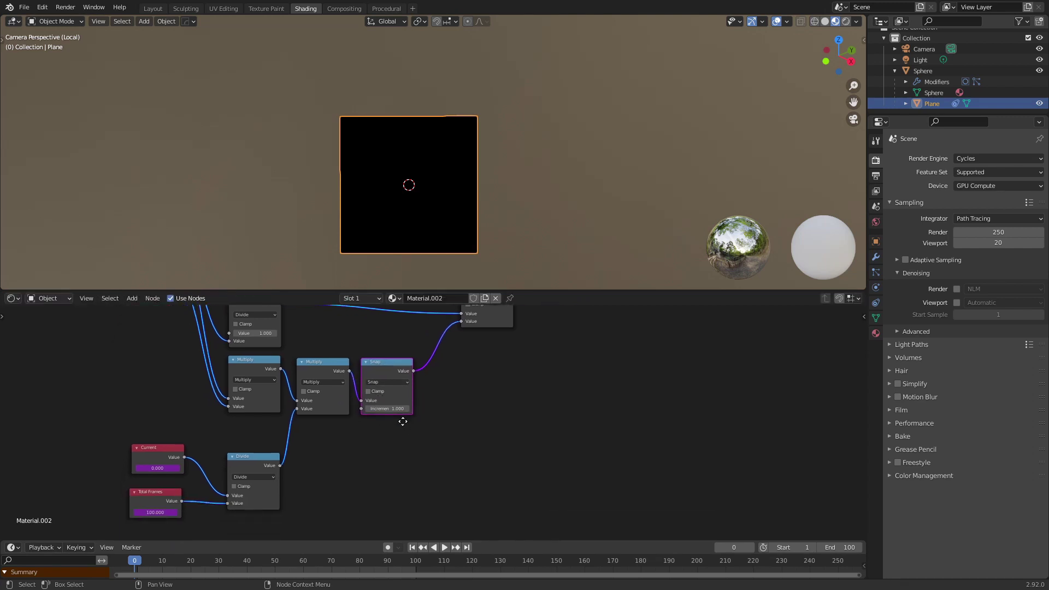
{"action": "middle_click_drag", "start_coordinate": [336, 444], "coordinate": [343, 465]}
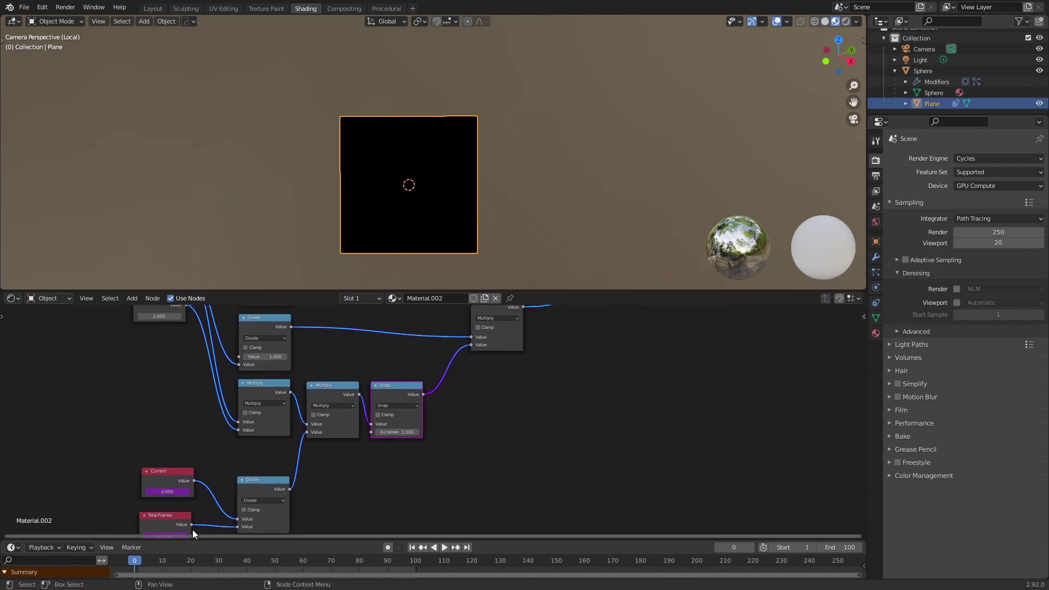
{"action": "middle_click_drag", "start_coordinate": [453, 443], "coordinate": [425, 460]}
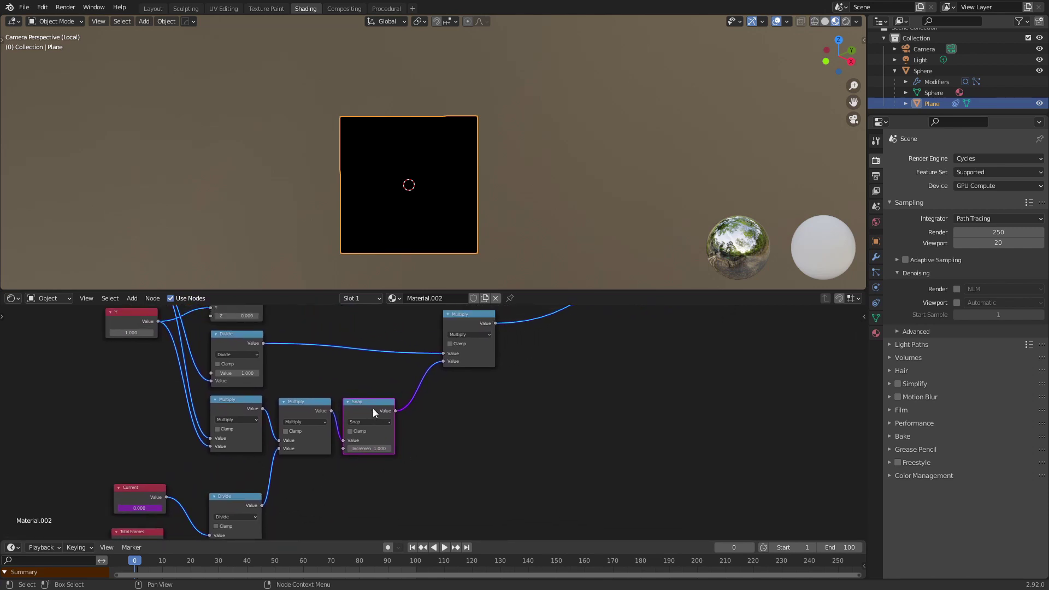
{"action": "left_click", "coordinate": [372, 411], "text": "ctrl+shift"}
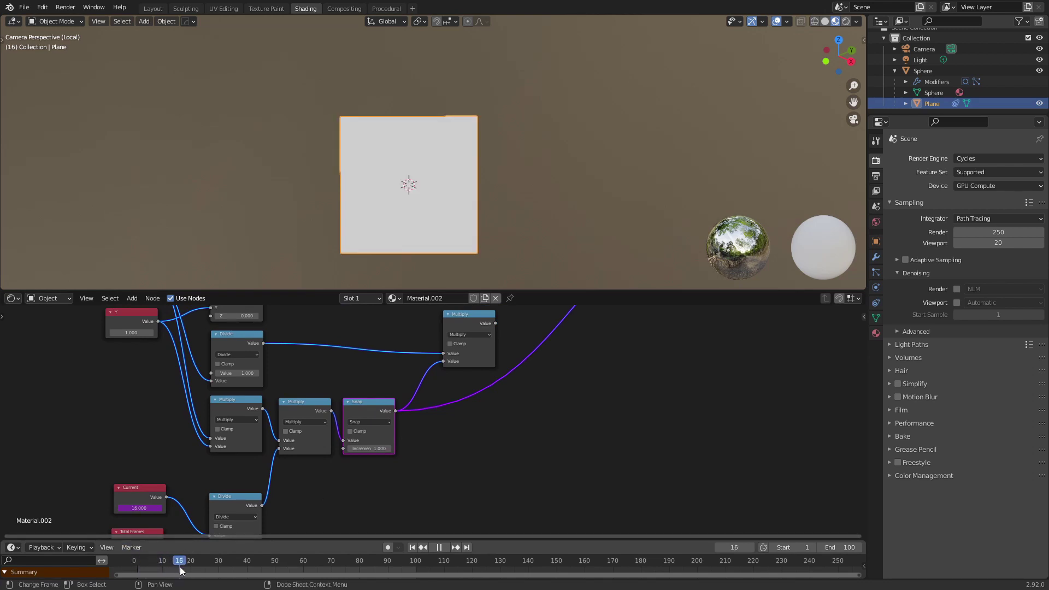
{"action": "left_click_drag", "start_coordinate": [180, 571], "coordinate": [294, 572]}
{"action": "left_click_drag", "start_coordinate": [360, 573], "coordinate": [416, 571]}
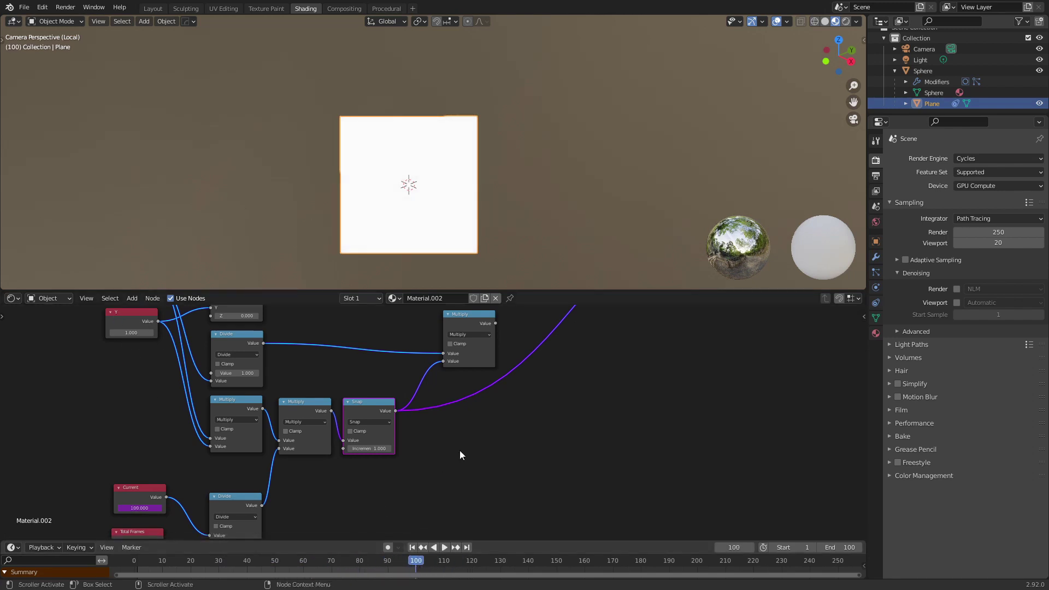
Space out the Image Texture, Add and offset Combine XYZ nodes, and connect the last Multiply output to the Combine XYZ's X input
{"action": "middle_click_drag", "start_coordinate": [460, 453], "coordinate": [396, 490]}
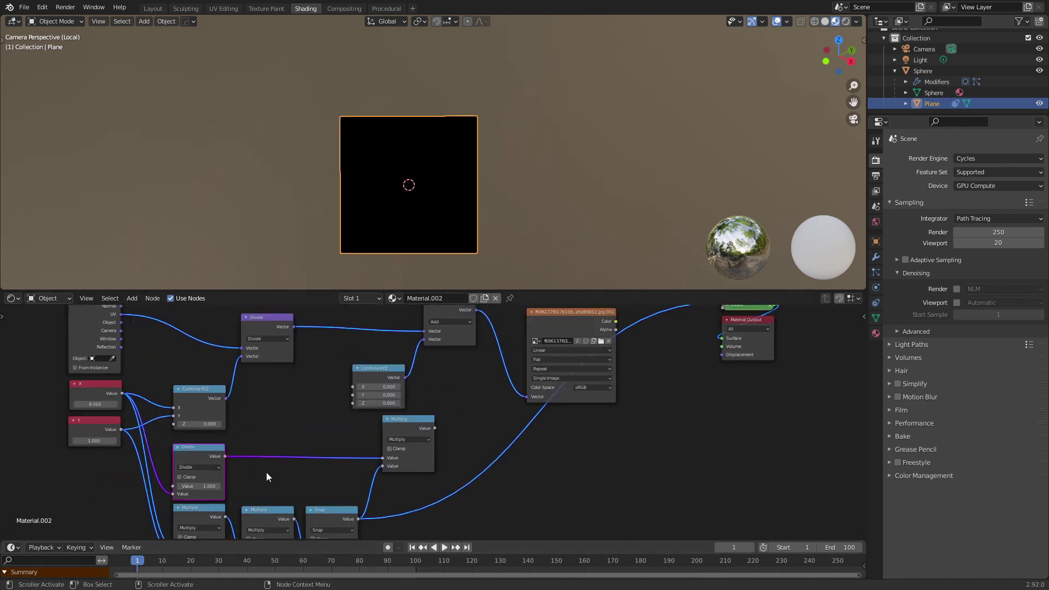
{"action": "middle_click_drag", "start_coordinate": [267, 473], "coordinate": [267, 447]}
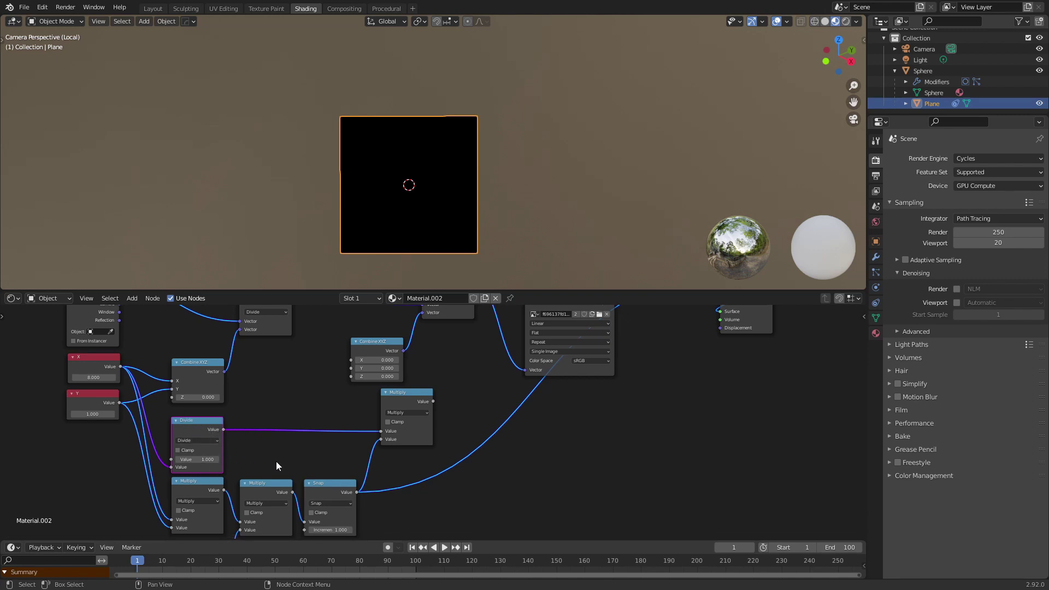
{"action": "middle_click_drag", "start_coordinate": [434, 421], "coordinate": [431, 445]}
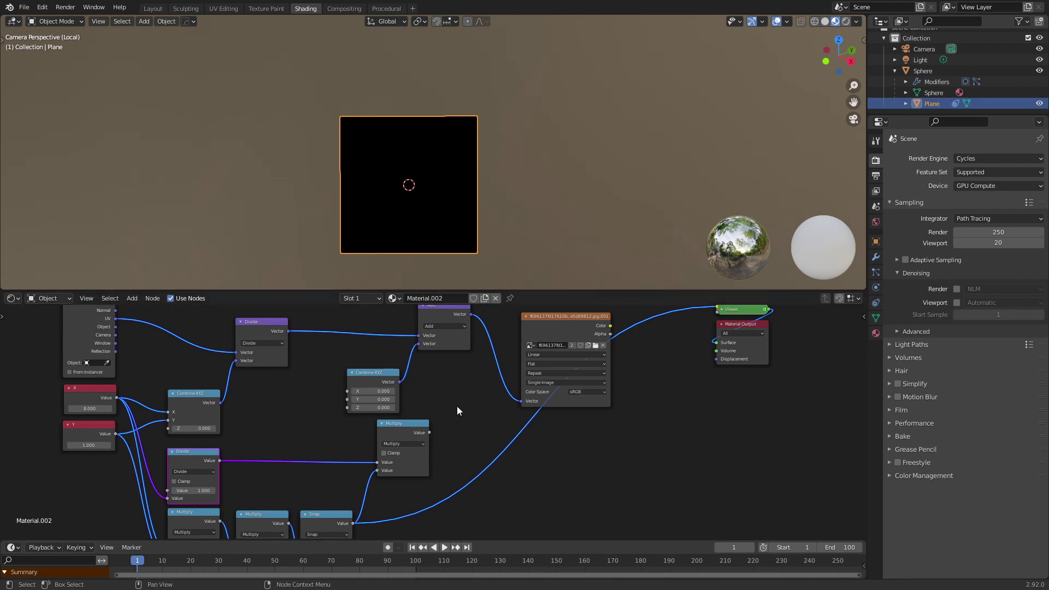
{"action": "mouse_move", "coordinate": [450, 428]}
{"action": "middle_mouse_down"}
{"action": "mouse_move", "coordinate": [411, 439]}
{"action": "mouse_move", "coordinate": [460, 426]}
{"action": "middle_mouse_up"}
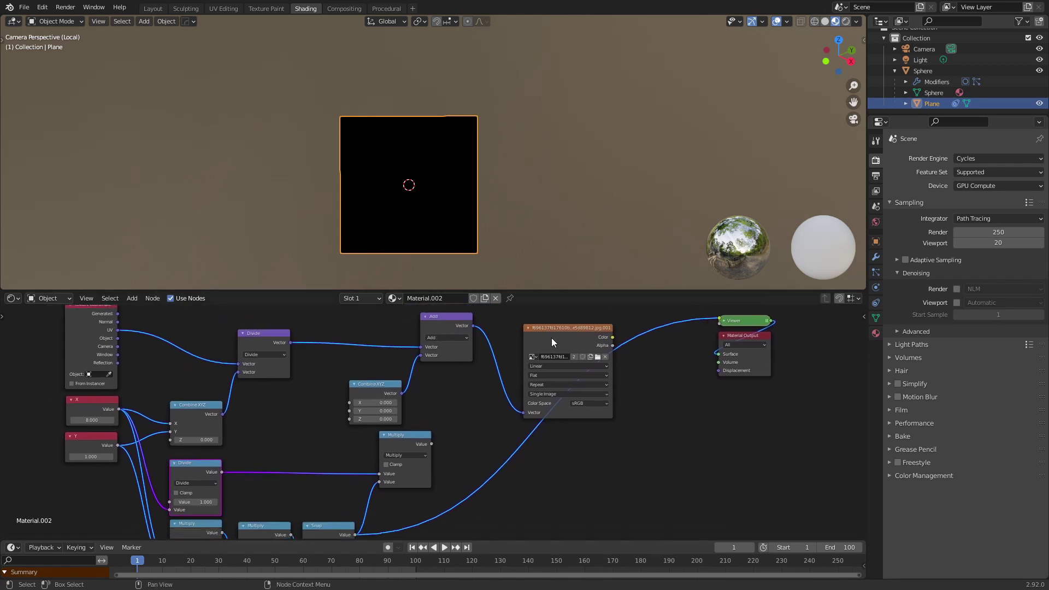
{"action": "left_click_drag", "start_coordinate": [552, 342], "coordinate": [642, 364]}
{"action": "left_click_drag", "start_coordinate": [446, 326], "coordinate": [531, 324]}
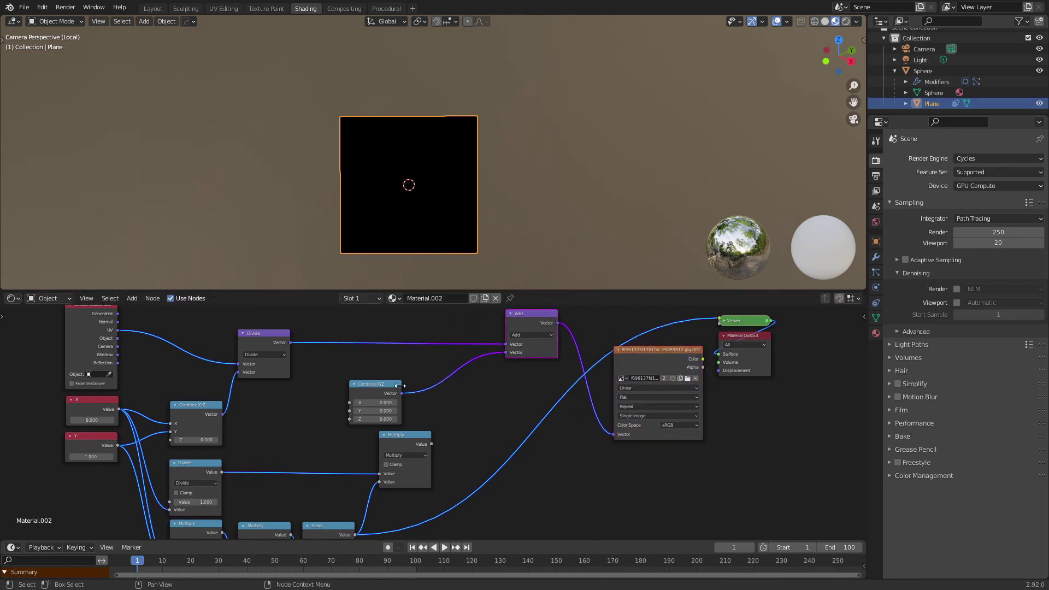
{"action": "left_click_drag", "start_coordinate": [381, 394], "coordinate": [474, 375]}
{"action": "left_click_drag", "start_coordinate": [431, 444], "coordinate": [446, 387]}
{"action": "middle_click_drag", "start_coordinate": [385, 422], "coordinate": [397, 435]}
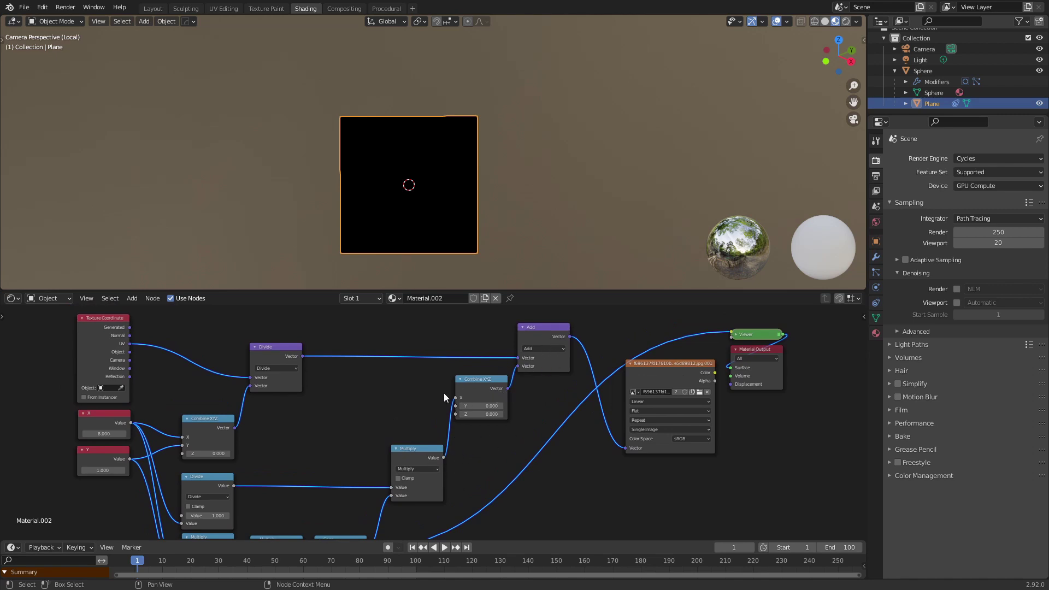
Preview the Image Texture's colour on the plane and scrub the timeline through the sprite frames
{"action": "left_click_drag", "start_coordinate": [671, 365], "coordinate": [649, 368]}
{"action": "left_click", "coordinate": [664, 375], "text": "ctrl+shift"}
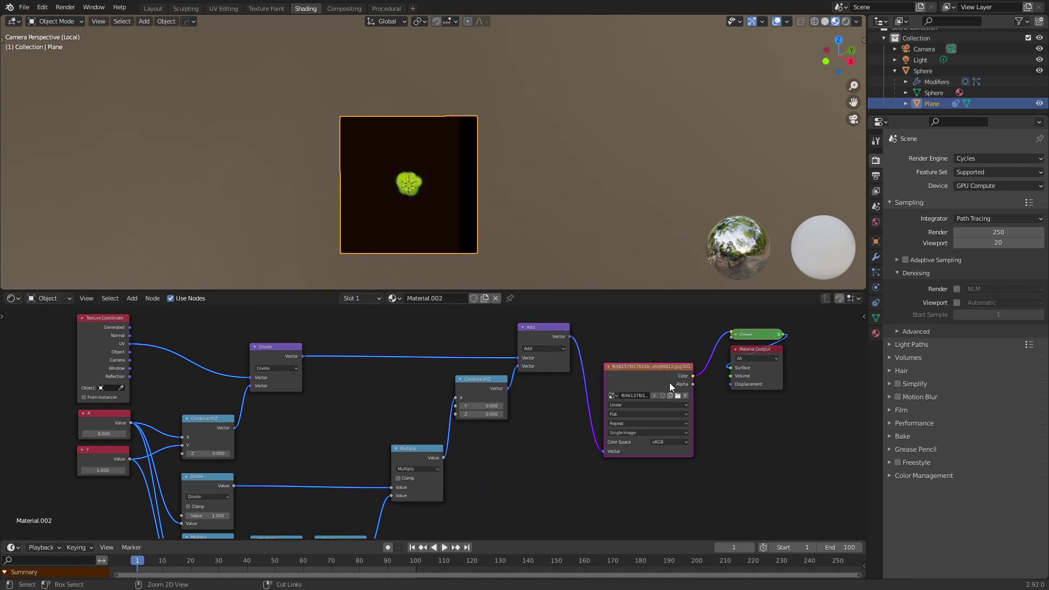
{"action": "left_click_drag", "start_coordinate": [139, 562], "coordinate": [403, 572]}
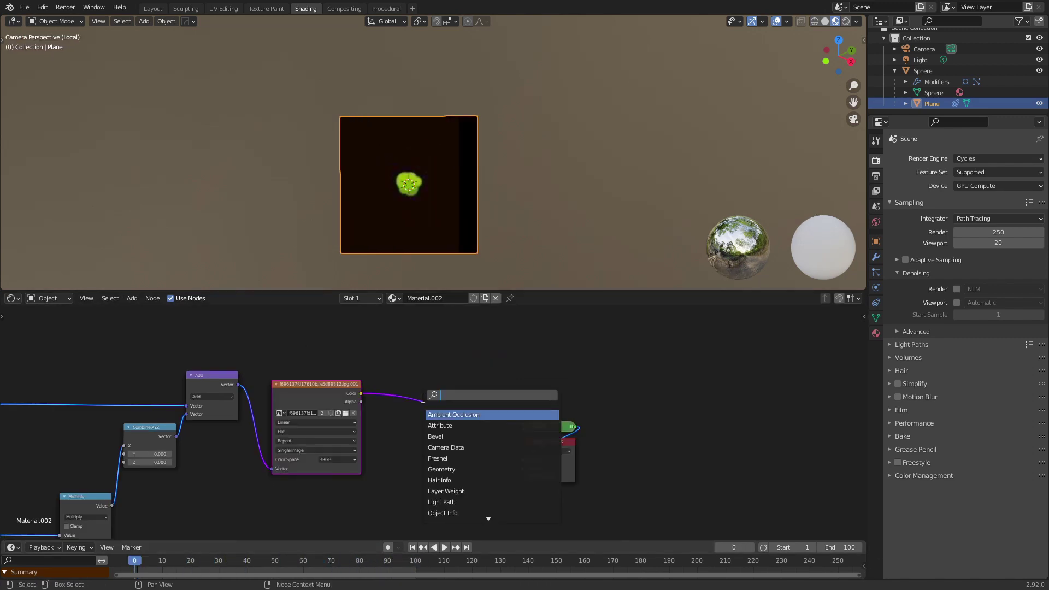
Add a Mix Shader node just before the Material Output
{"action": "type", "text": "mix"}
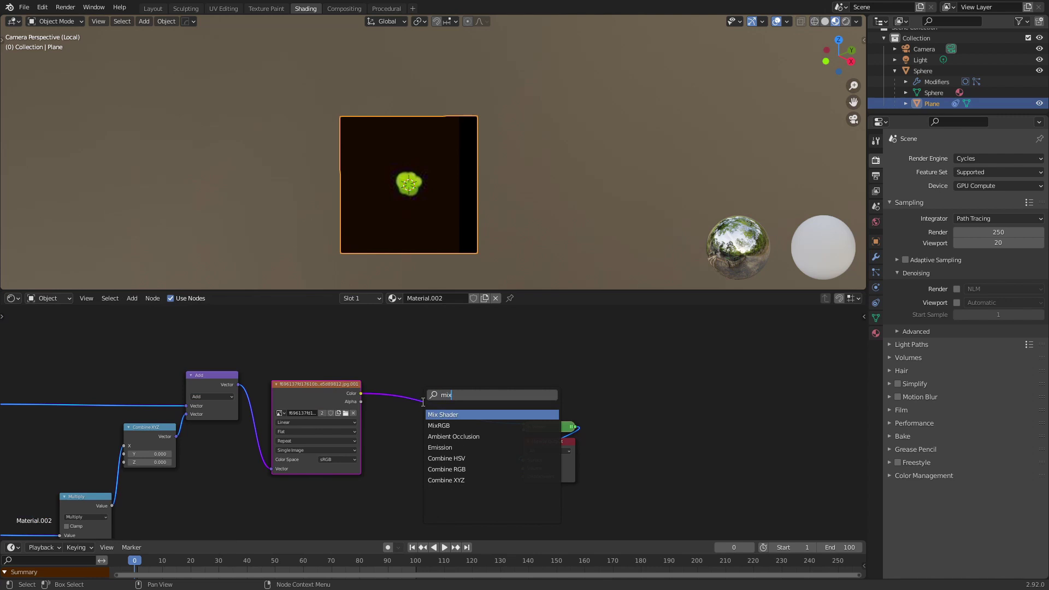
{"action": "left_click", "coordinate": [455, 413]}
{"action": "left_click", "coordinate": [484, 458]}
{"action": "middle_click_drag", "start_coordinate": [413, 448], "coordinate": [414, 384]}
Add a Transparent BSDF node beside the Mix Shader
{"action": "key", "text": "shift+a"}
{"action": "left_click", "coordinate": [402, 380]}
{"action": "type", "text": "tra"}
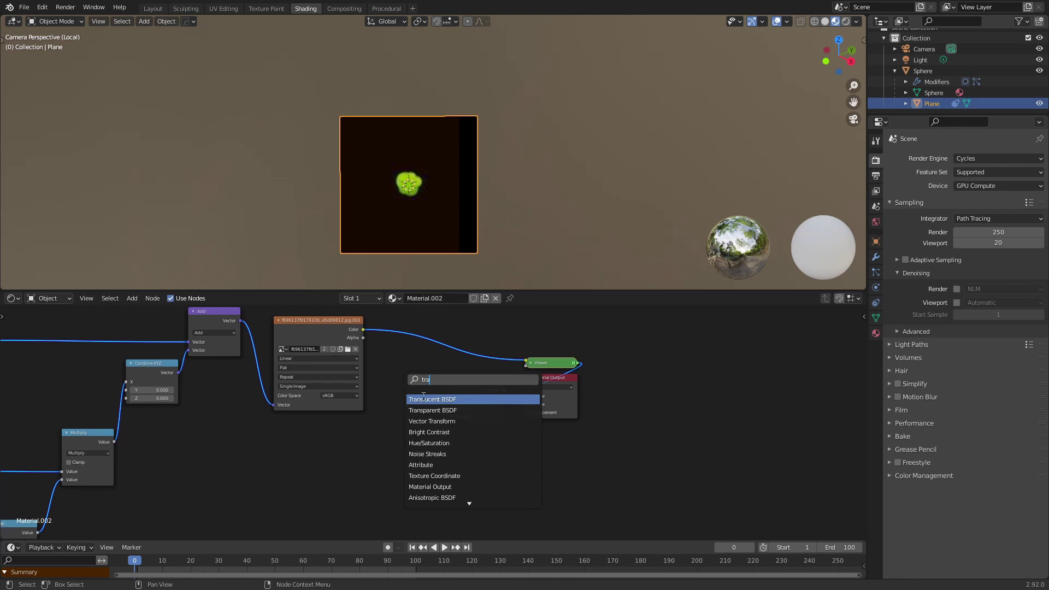
{"action": "left_click", "coordinate": [424, 410]}
{"action": "left_click", "coordinate": [415, 454]}
Add an Emission shader node near the Transparent BSDF
{"action": "key", "text": "shift+a"}
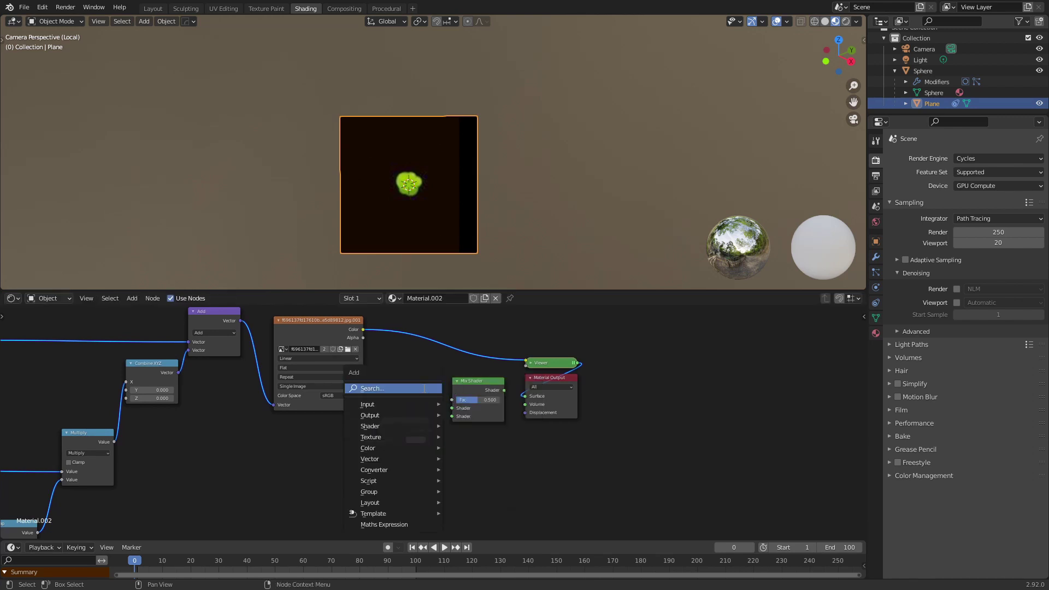
{"action": "left_click", "coordinate": [424, 388]}
{"action": "type", "text": "emi"}
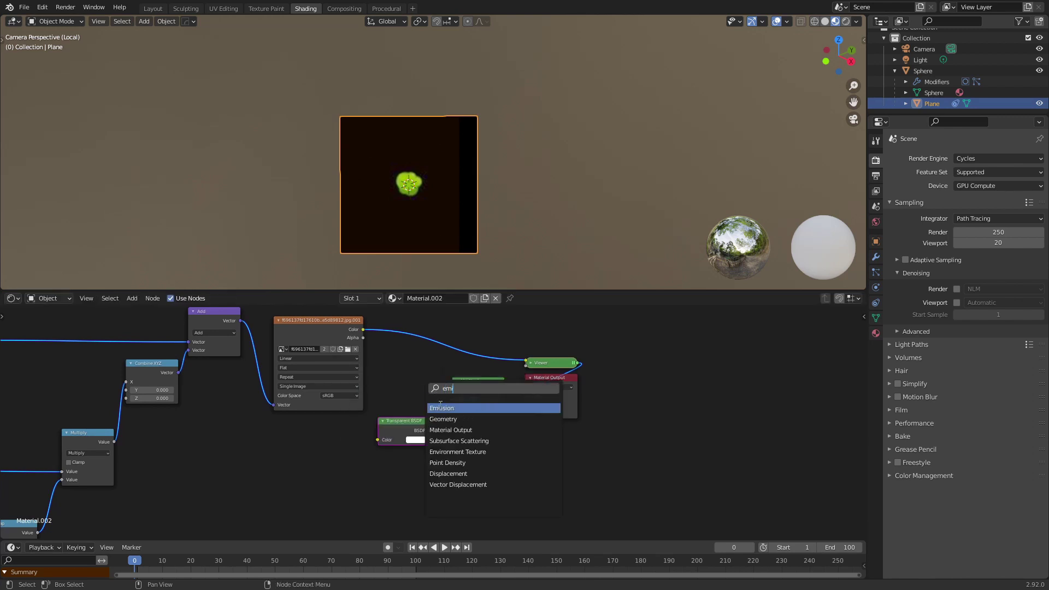
{"action": "left_click", "coordinate": [441, 408]}
{"action": "left_click", "coordinate": [398, 397]}
Stack the two shaders, feed Transparent BSDF and Emission into the Mix Shader's first and second Shader inputs, and image Color into its Fac
{"action": "left_click_drag", "start_coordinate": [433, 389], "coordinate": [404, 470]}
{"action": "left_click_drag", "start_coordinate": [404, 430], "coordinate": [406, 418]}
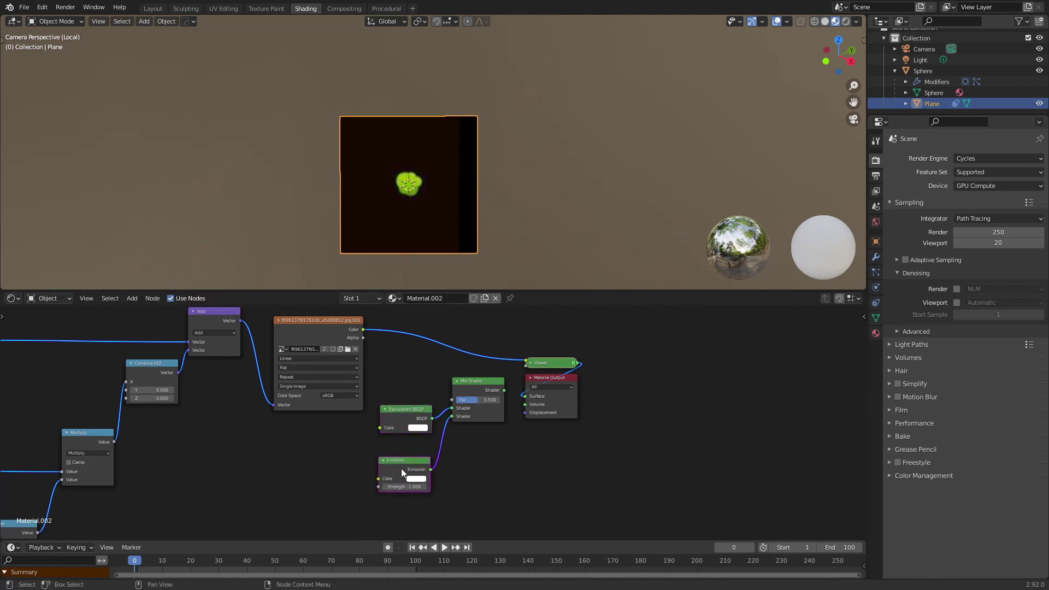
{"action": "left_click_drag", "start_coordinate": [404, 470], "coordinate": [403, 458]}
{"action": "left_click_drag", "start_coordinate": [363, 330], "coordinate": [457, 400]}
{"action": "middle_click_drag", "start_coordinate": [429, 368], "coordinate": [461, 395]}
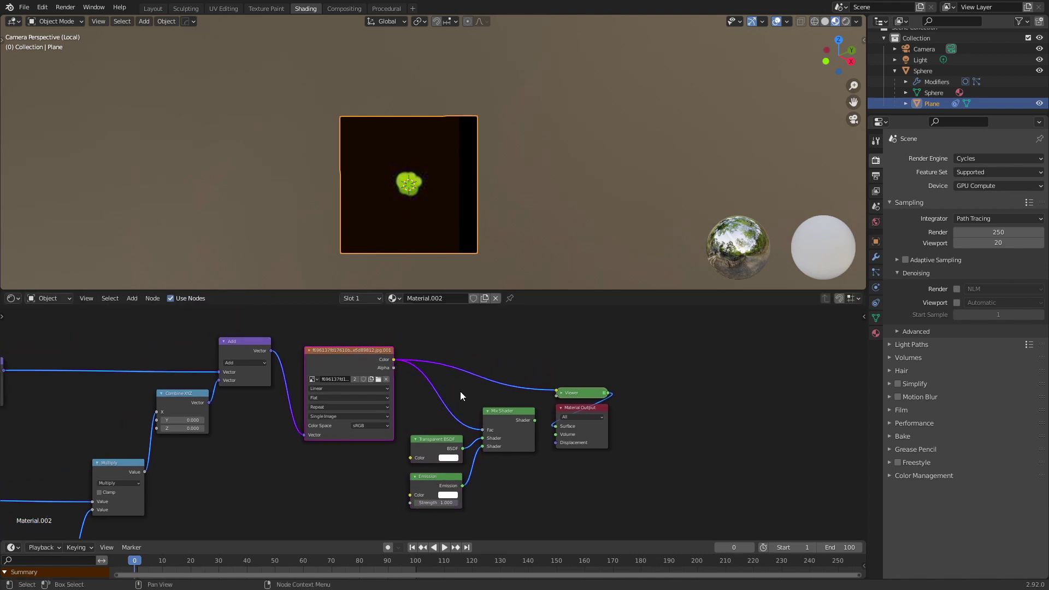
{"action": "key", "text": "shift+a"}
{"action": "left_click", "coordinate": [453, 375]}
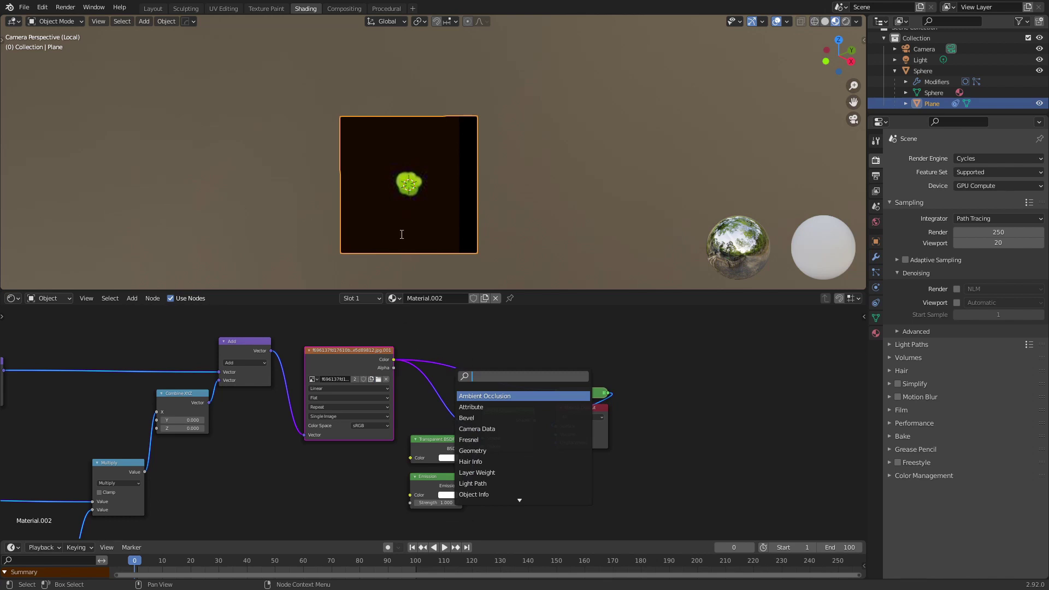
{"action": "left_click", "coordinate": [434, 366]}
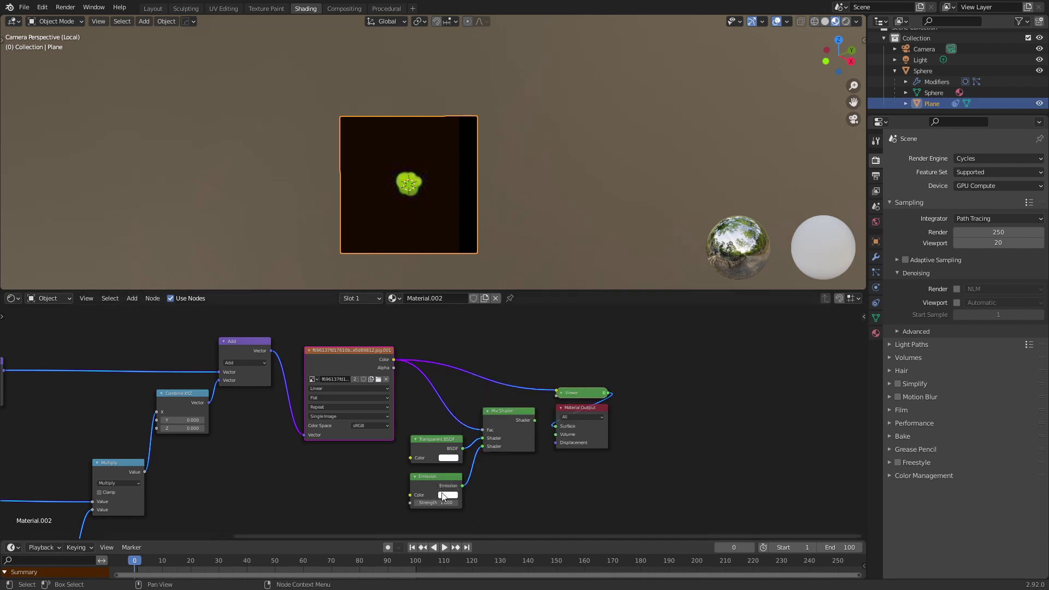
Set the Emission node's colour to a bright green
{"action": "left_click", "coordinate": [450, 496]}
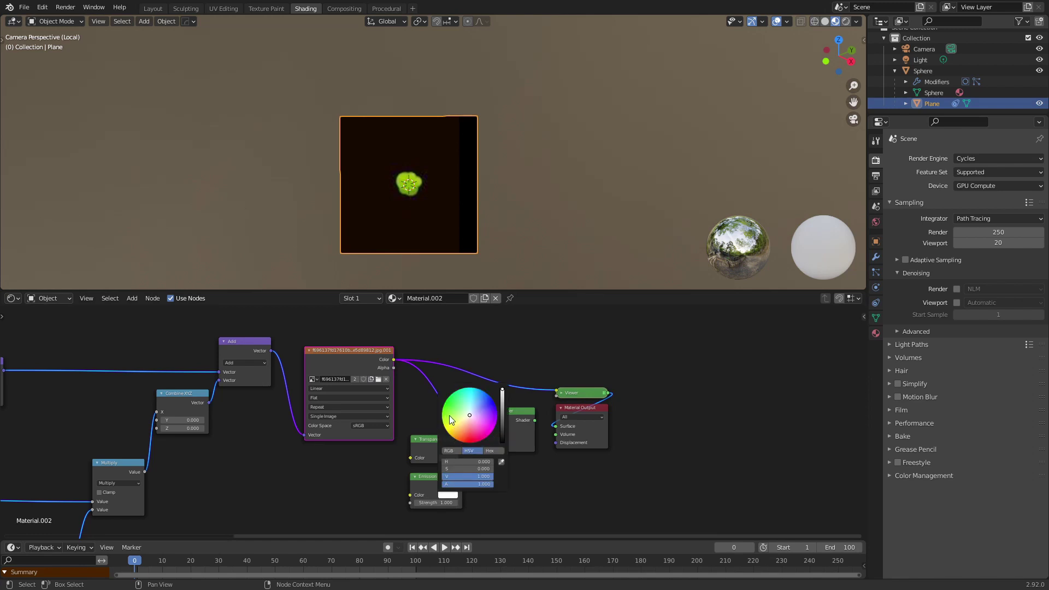
{"action": "left_click", "coordinate": [449, 425]}
{"action": "left_click", "coordinate": [448, 495]}
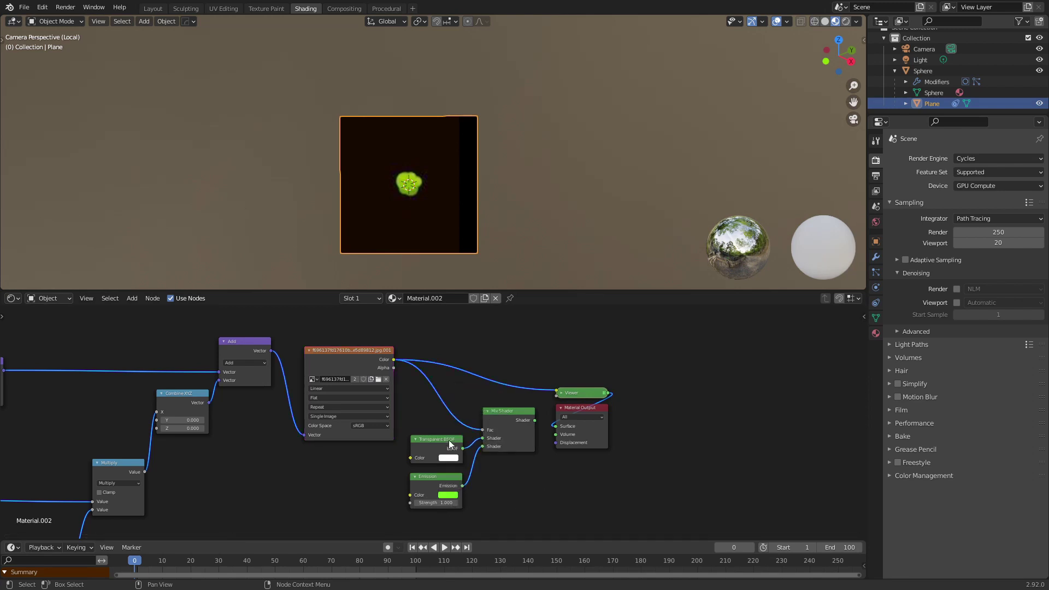
{"action": "scroll", "coordinate": [439, 422], "scroll_direction": "up", "scroll_amount": 1}
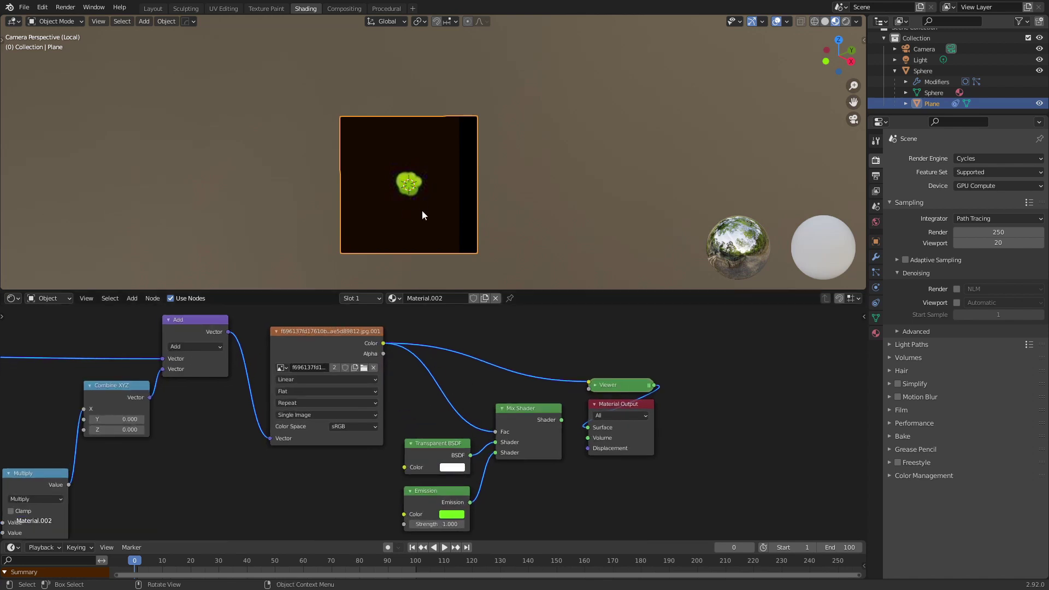
Set the material's Blend Mode to Alpha Blend and leave its Shadow Mode at Opaque
{"action": "left_click", "coordinate": [876, 334]}
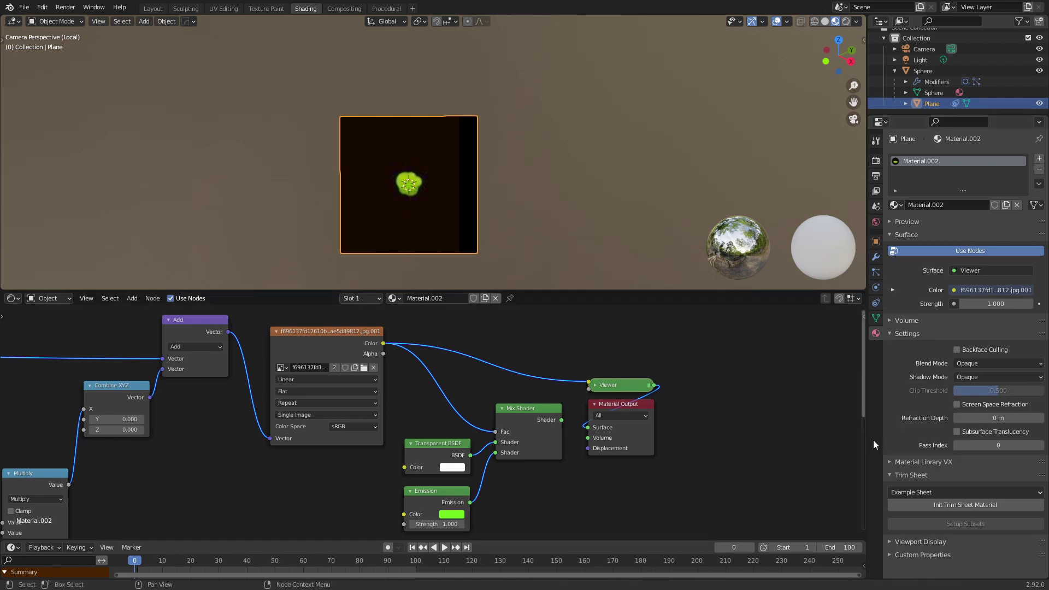
{"action": "left_click", "coordinate": [981, 377]}
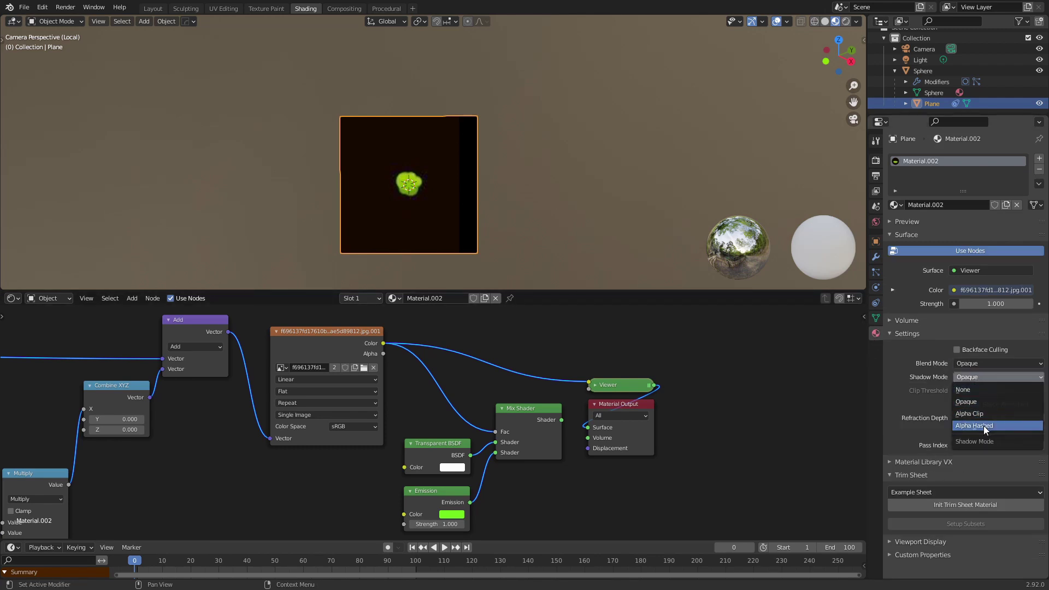
{"action": "left_click", "coordinate": [982, 390]}
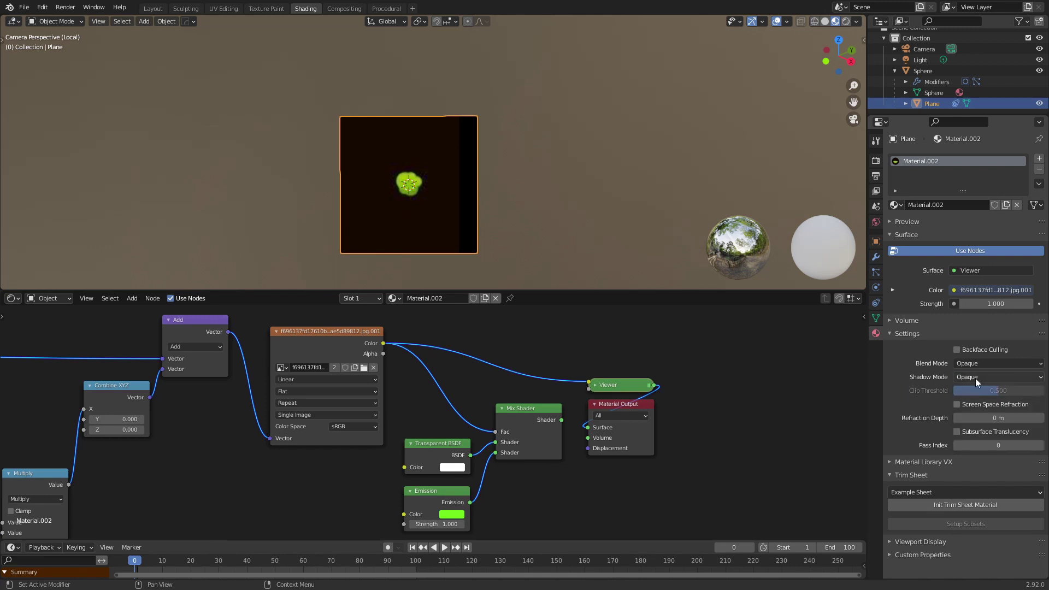
{"action": "left_click", "coordinate": [980, 364]}
{"action": "left_click", "coordinate": [972, 412]}
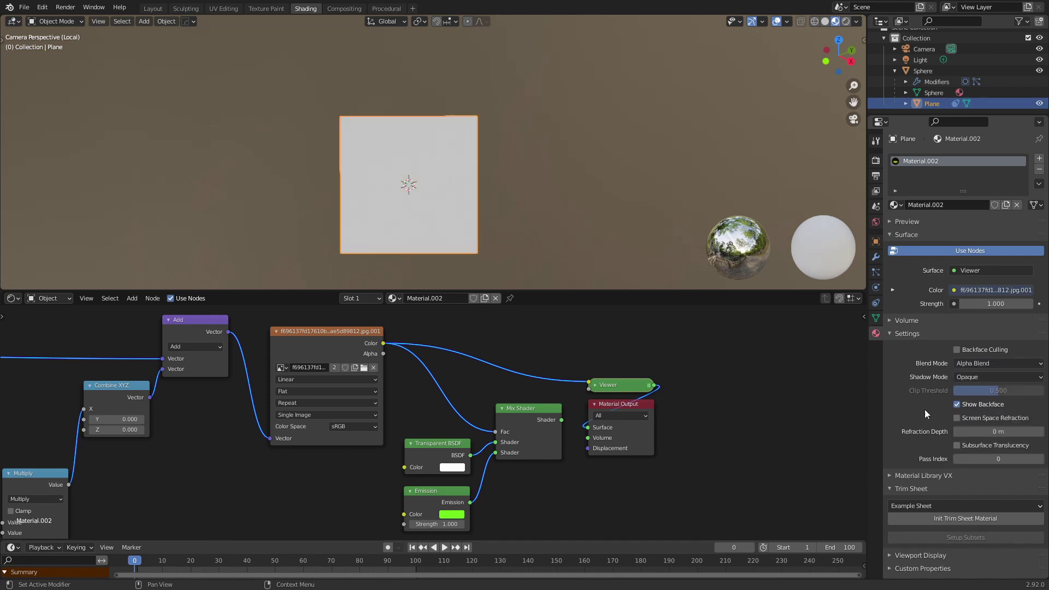
Connect the Mix Shader output to the Material Output's Surface and play the animation
{"action": "middle_click_drag", "start_coordinate": [658, 468], "coordinate": [656, 420]}
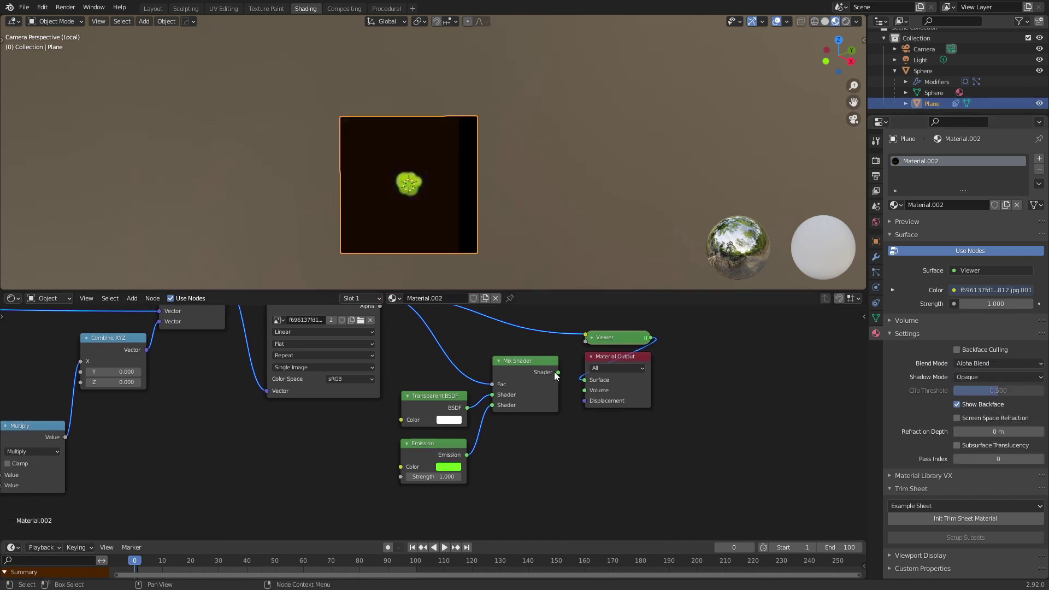
{"action": "left_click_drag", "start_coordinate": [556, 374], "coordinate": [582, 381]}
{"action": "middle_click_drag", "start_coordinate": [471, 322], "coordinate": [526, 385]}
{"action": "scroll", "coordinate": [526, 385], "scroll_direction": "down", "scroll_amount": 1}
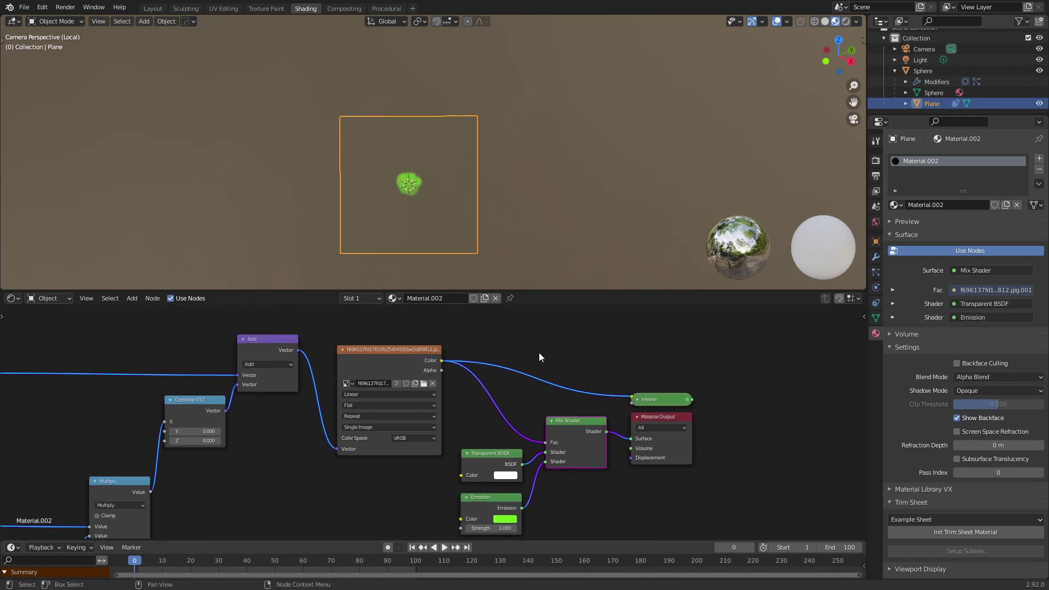
{"action": "key", "text": "space"}
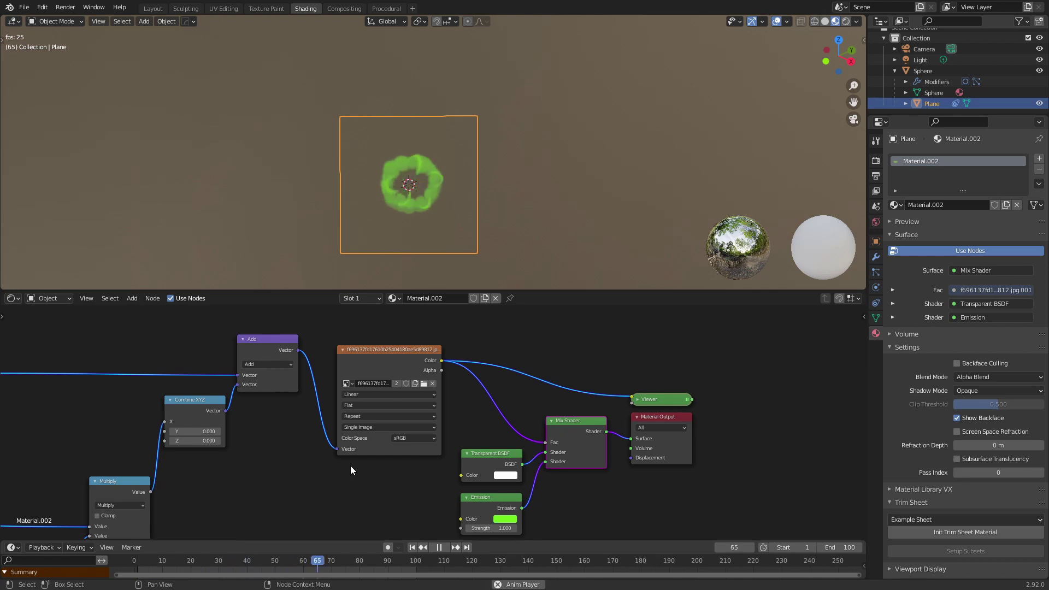
Stop the playback, set the timeline's end frame to 20, and play the animation again
{"action": "key", "text": "Escape"}
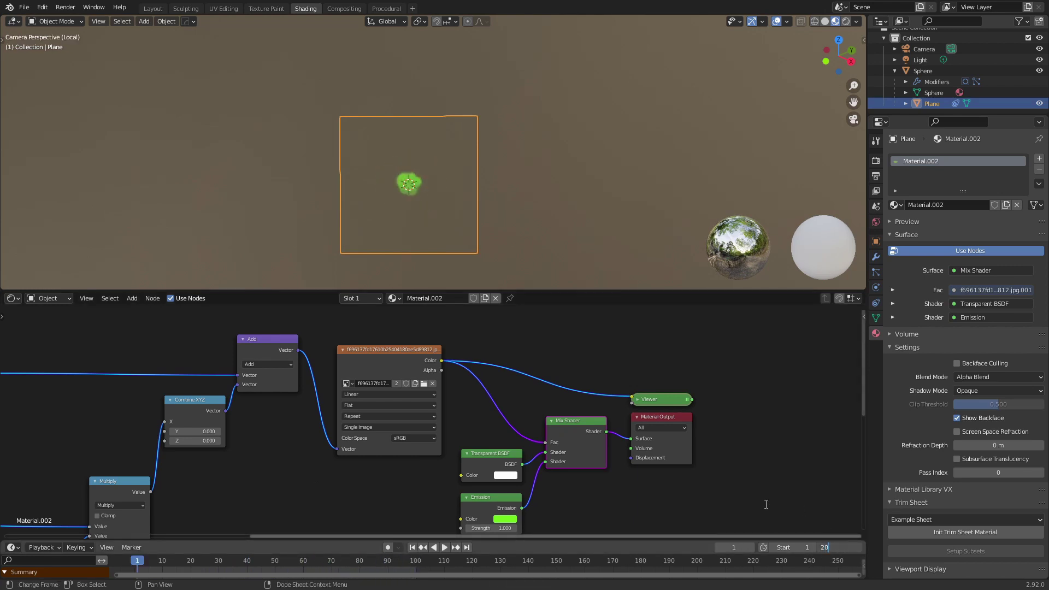
{"action": "type", "text": "20"}
{"action": "key", "text": "Return"}
{"action": "key", "text": "space"}
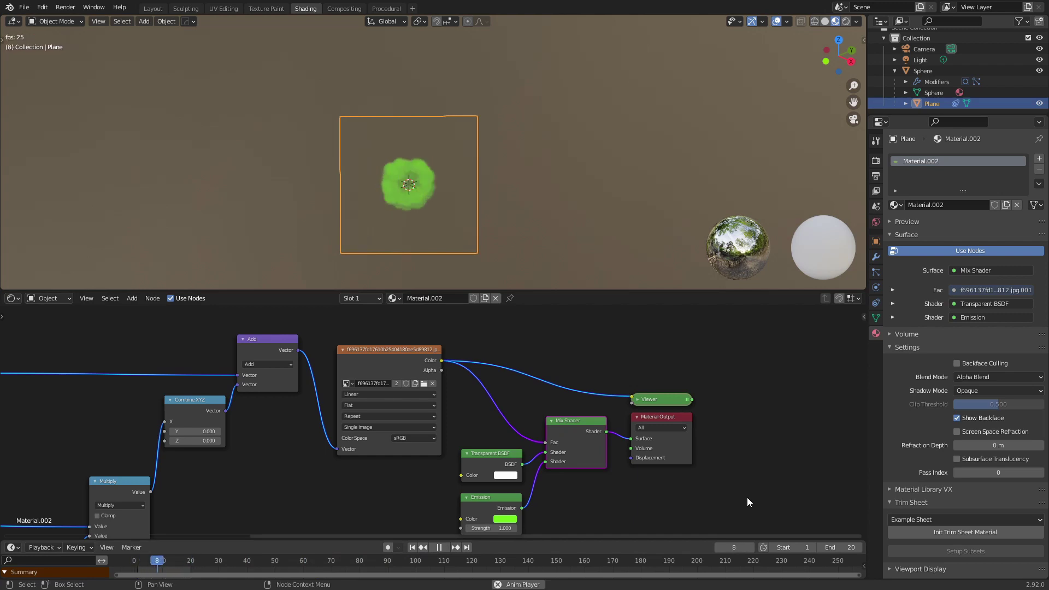
Set the timeline's frame range to start at 0 and end at 8
{"action": "mouse_move", "coordinate": [841, 548]}
{"action": "left_mouse_down"}
{"action": "mouse_move", "coordinate": [794, 548]}
{"action": "mouse_move", "coordinate": [851, 547]}
{"action": "left_mouse_up"}
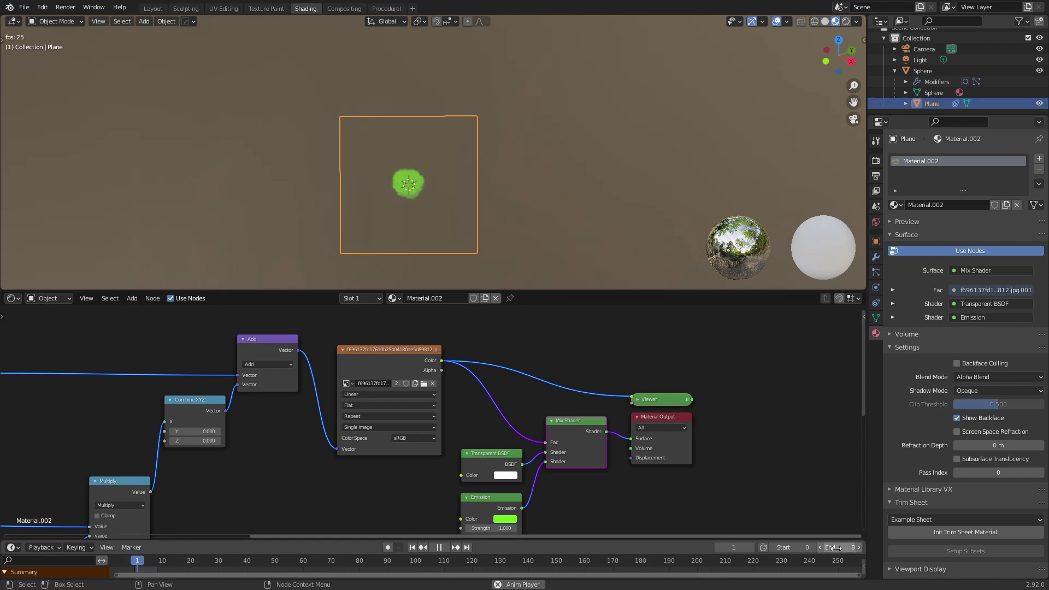
{"action": "left_click", "coordinate": [833, 547]}
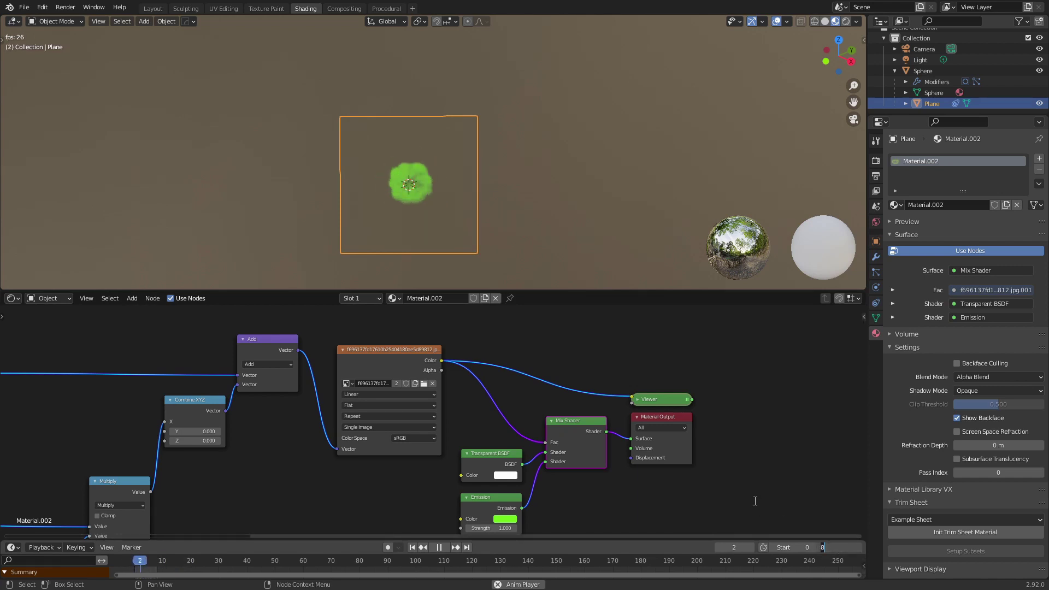
{"action": "left_click", "coordinate": [322, 464]}
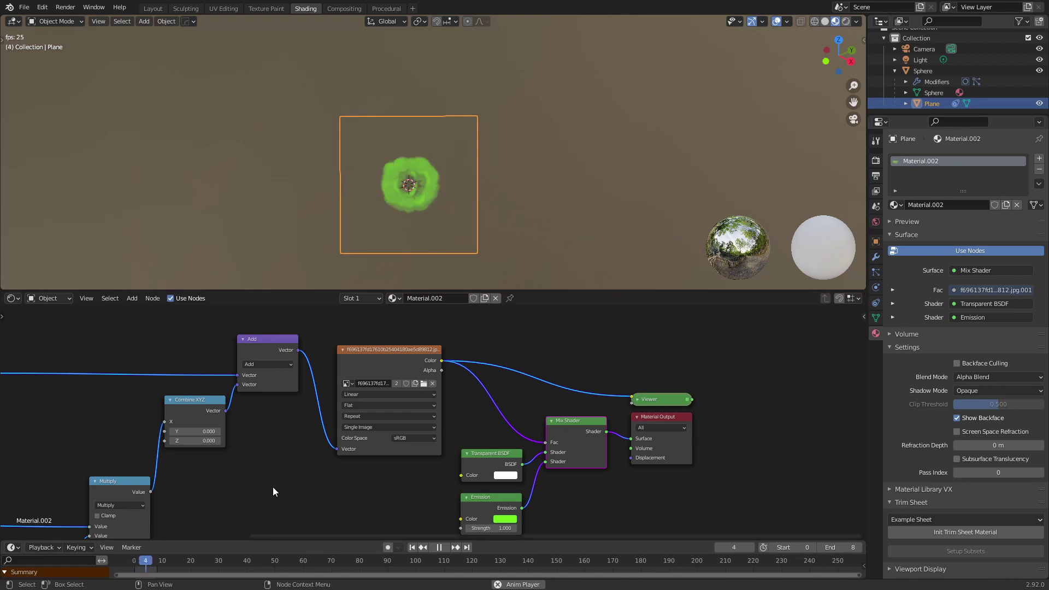
Stop the playback and show the material's complete node tree for an overview
{"action": "key", "text": "space"}
{"action": "key", "text": "Home"}
{"action": "scroll", "coordinate": [453, 431], "scroll_direction": "down", "scroll_amount": 5}
{"action": "middle_click_drag", "start_coordinate": [463, 472], "coordinate": [472, 425]}
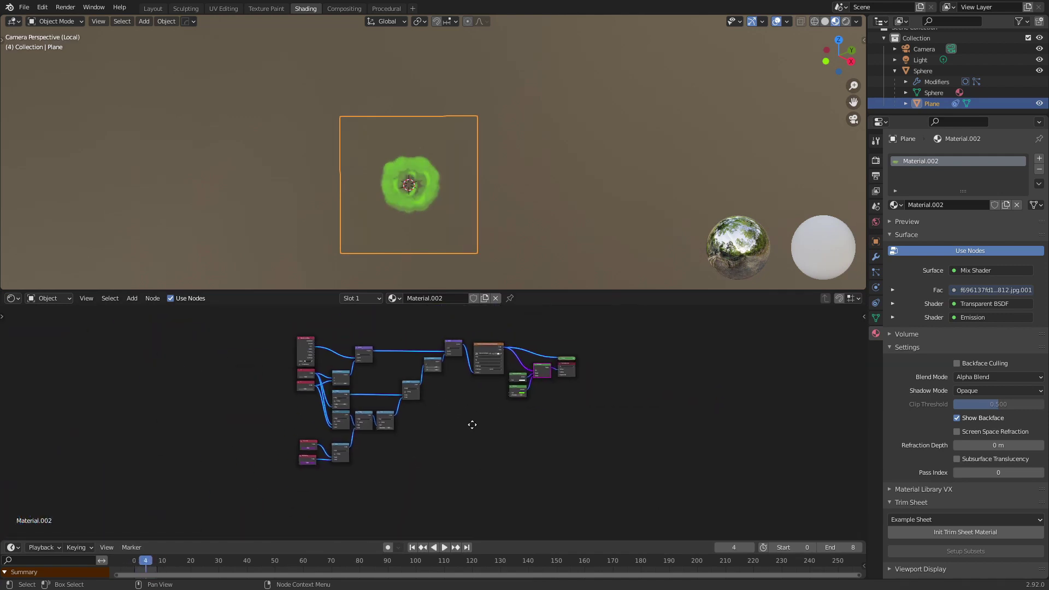